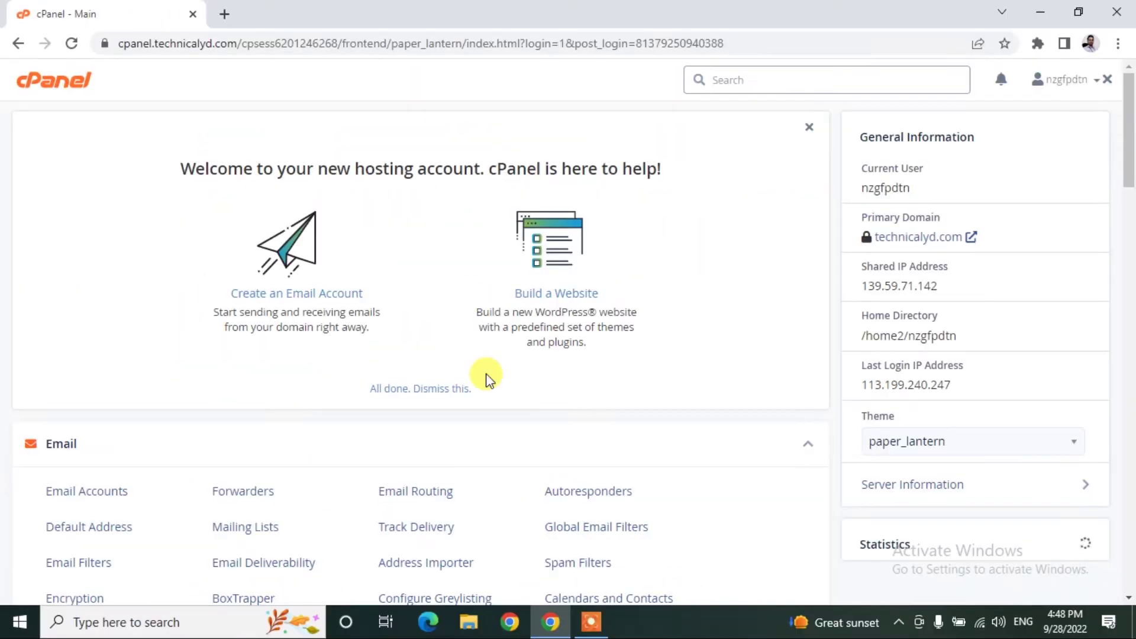
# Create the subdomain 'course' under the technicalyd.com domain.
pyautogui.scroll(-9, 199, 371)
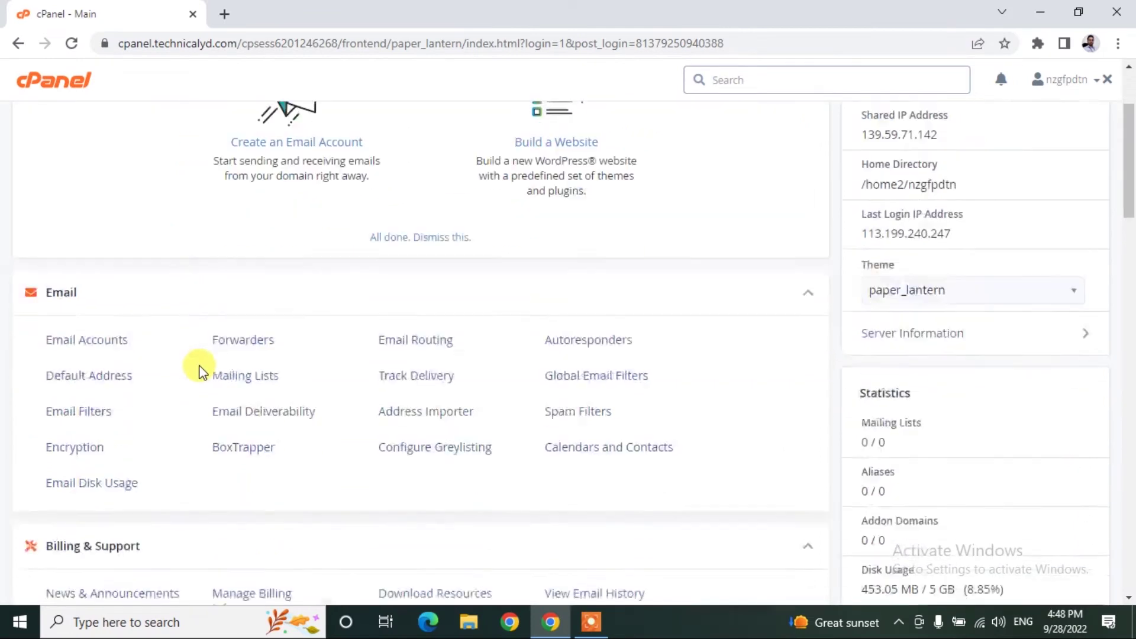
pyautogui.scroll(-10, 199, 371)
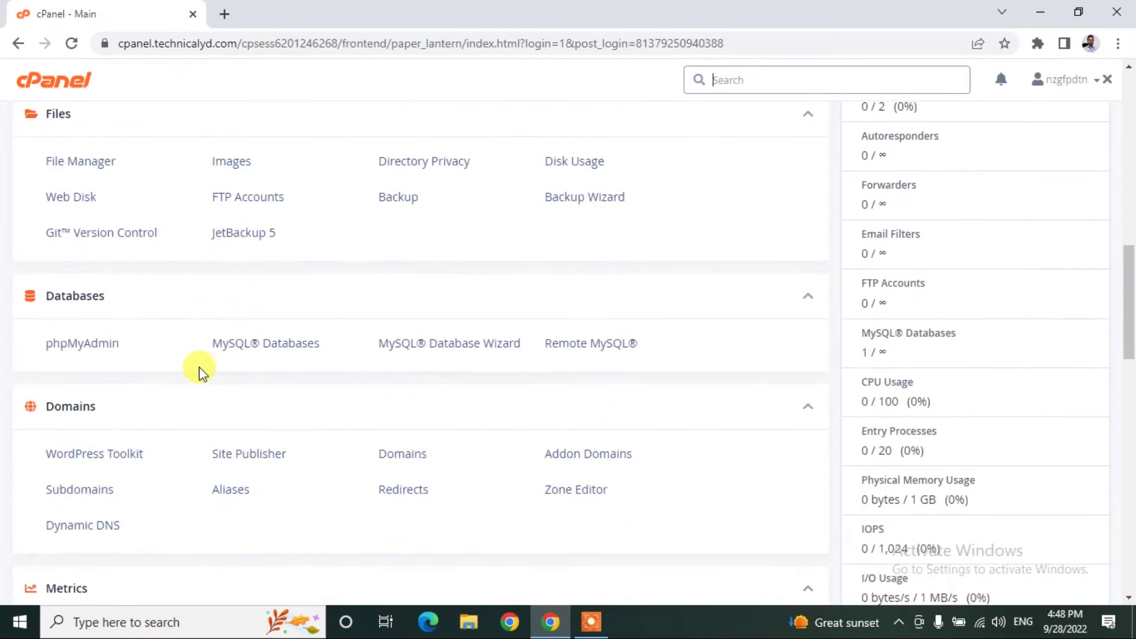
pyautogui.scroll(2, 189, 363)
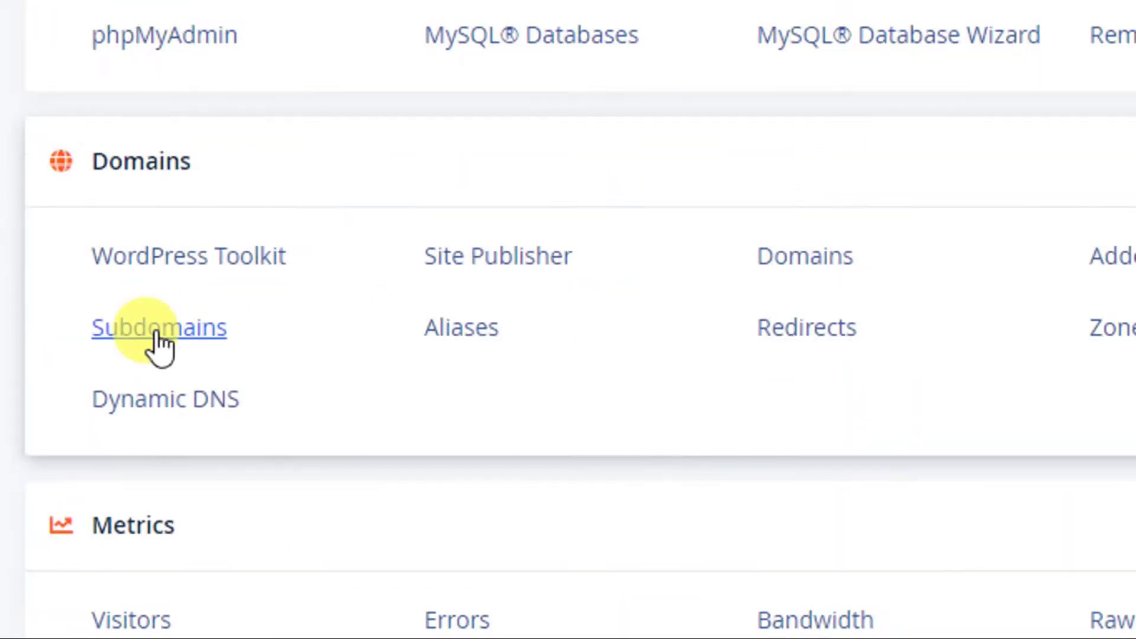
pyautogui.click(79, 327)
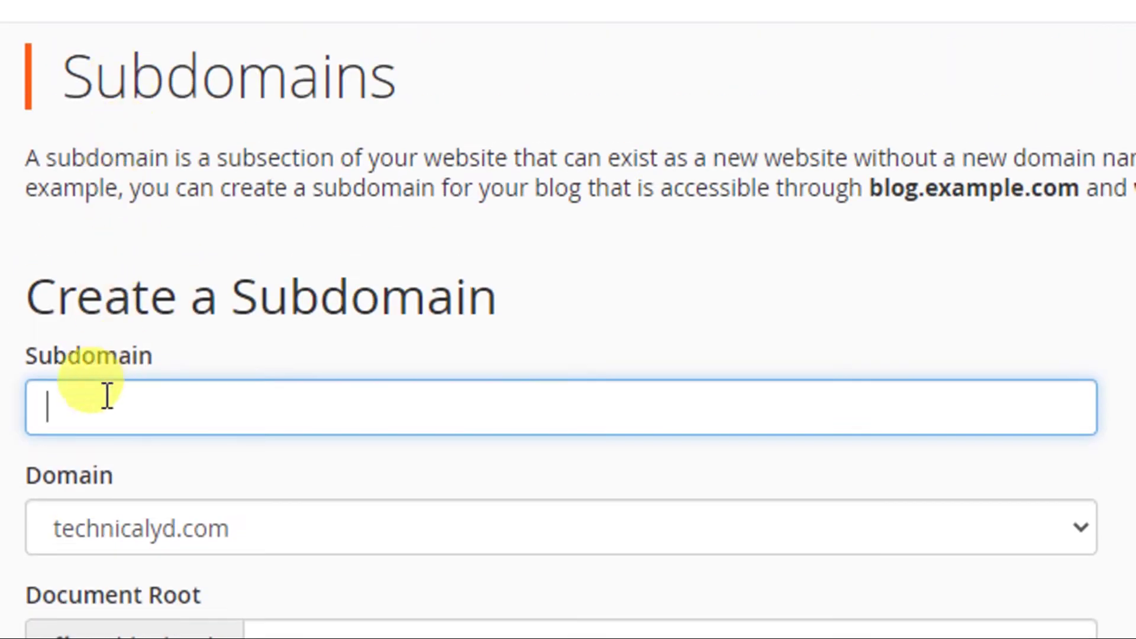
pyautogui.write('course')
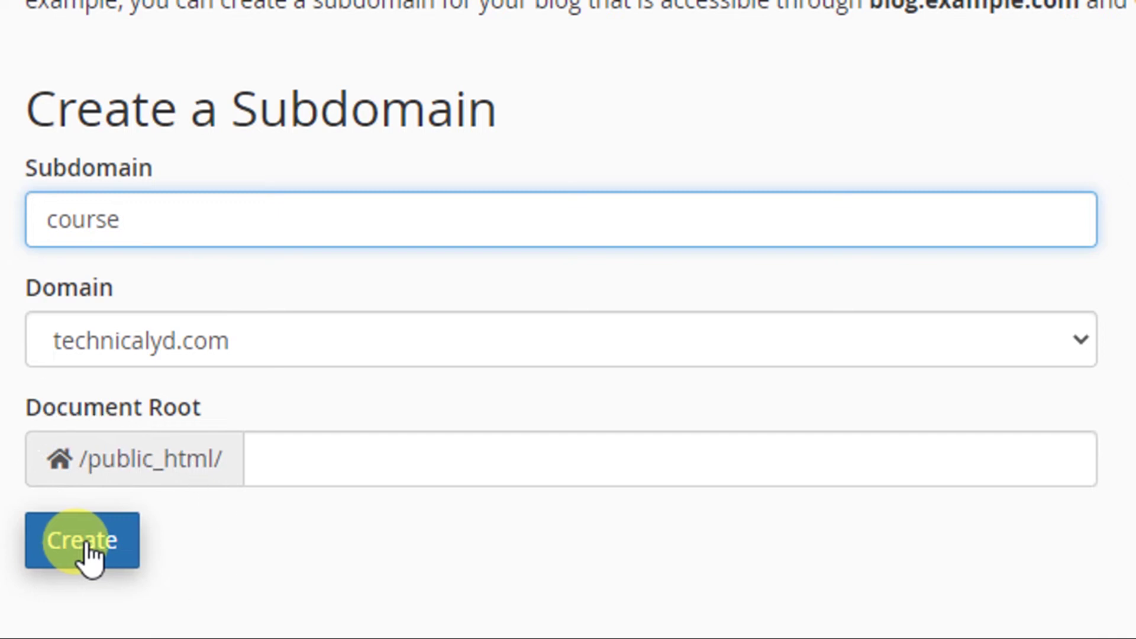
pyautogui.click(92, 561)
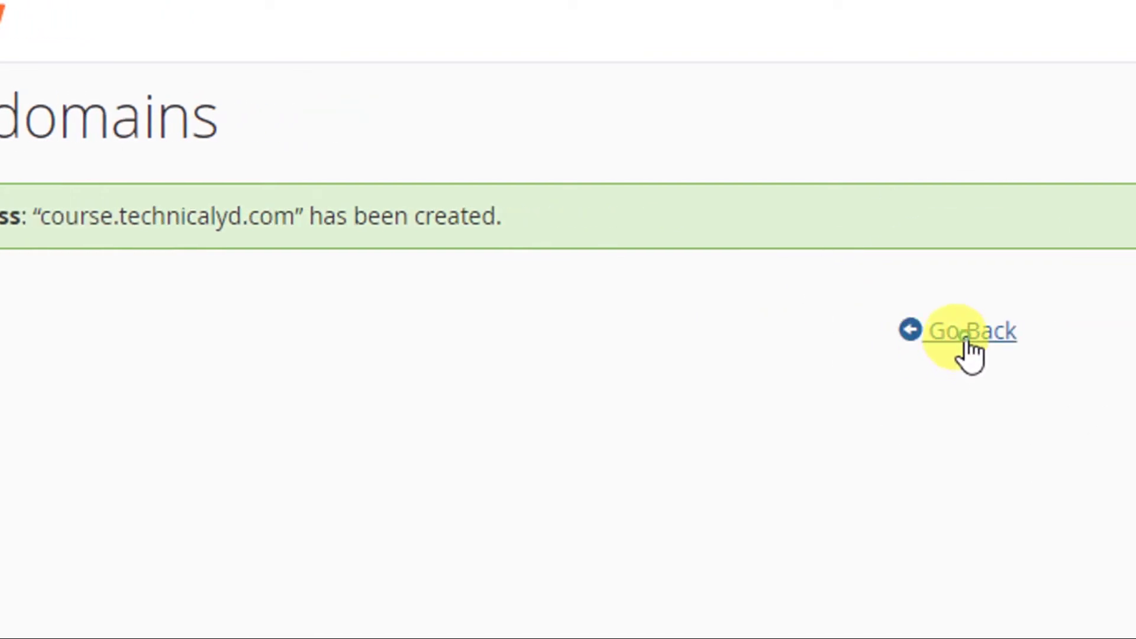
# Check that course.technicalyd.com is listed with document root /public_html/course.
pyautogui.click(967, 343)
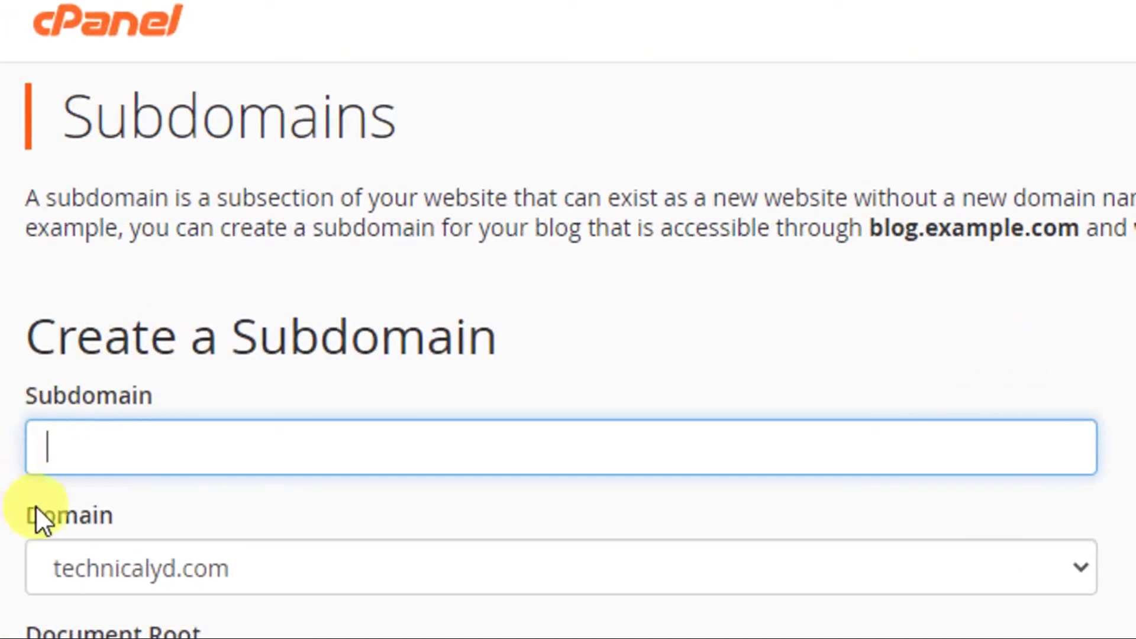
pyautogui.scroll(-4, 121, 542)
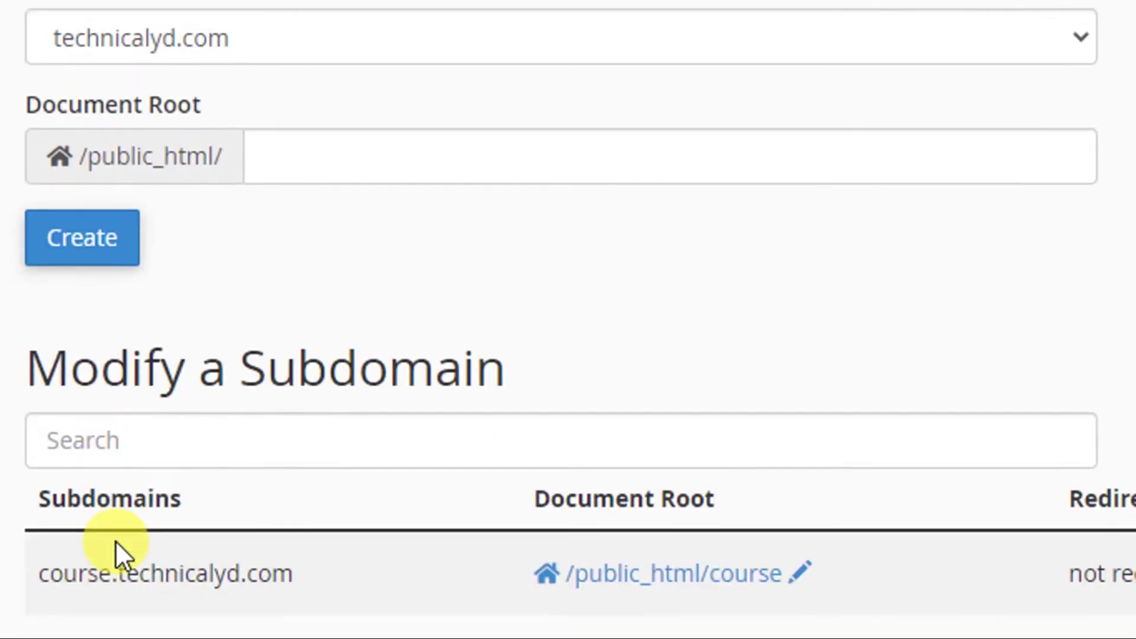
pyautogui.scroll(-2, 169, 514)
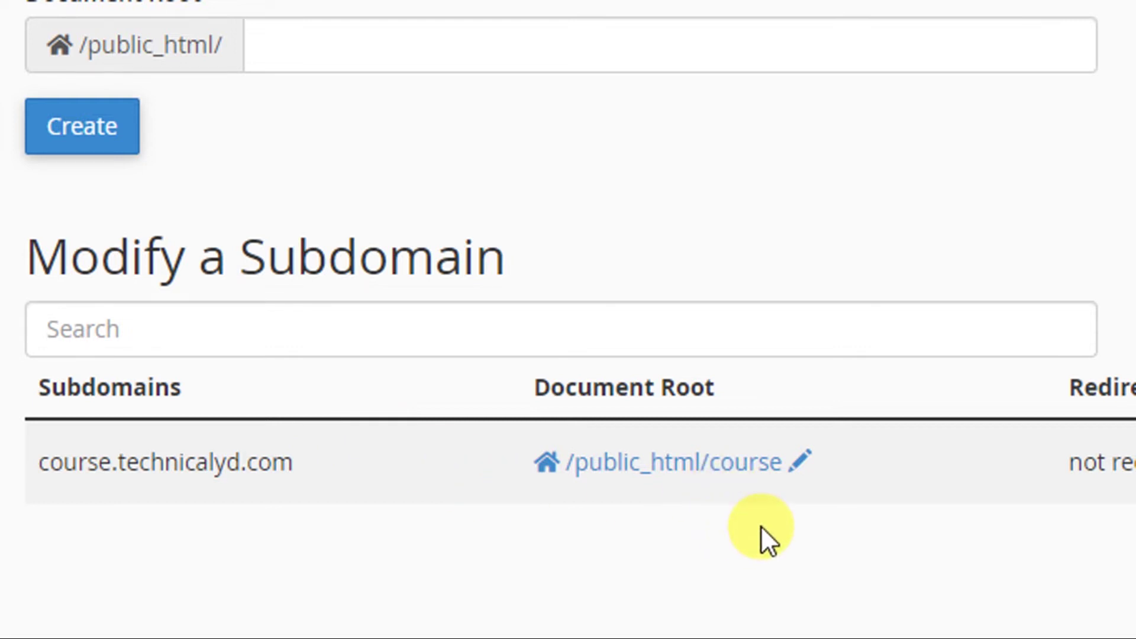
pyautogui.scroll(3, 1041, 405)
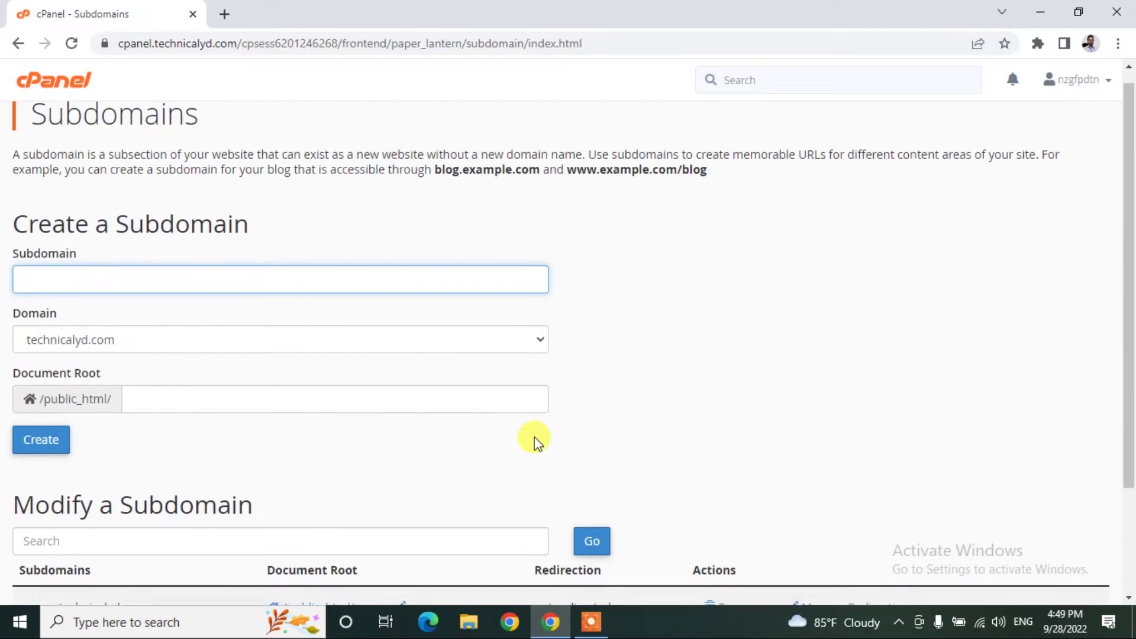
pyautogui.write('course')
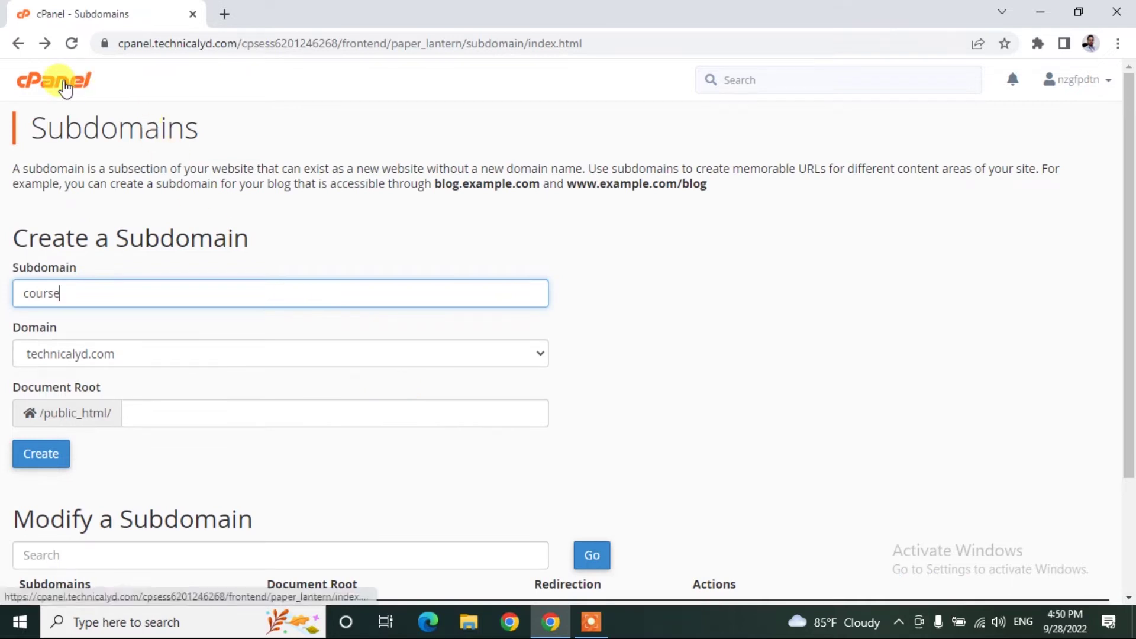
# Return to the cPanel dashboard and go to MySQL Databases.
pyautogui.click(64, 86)
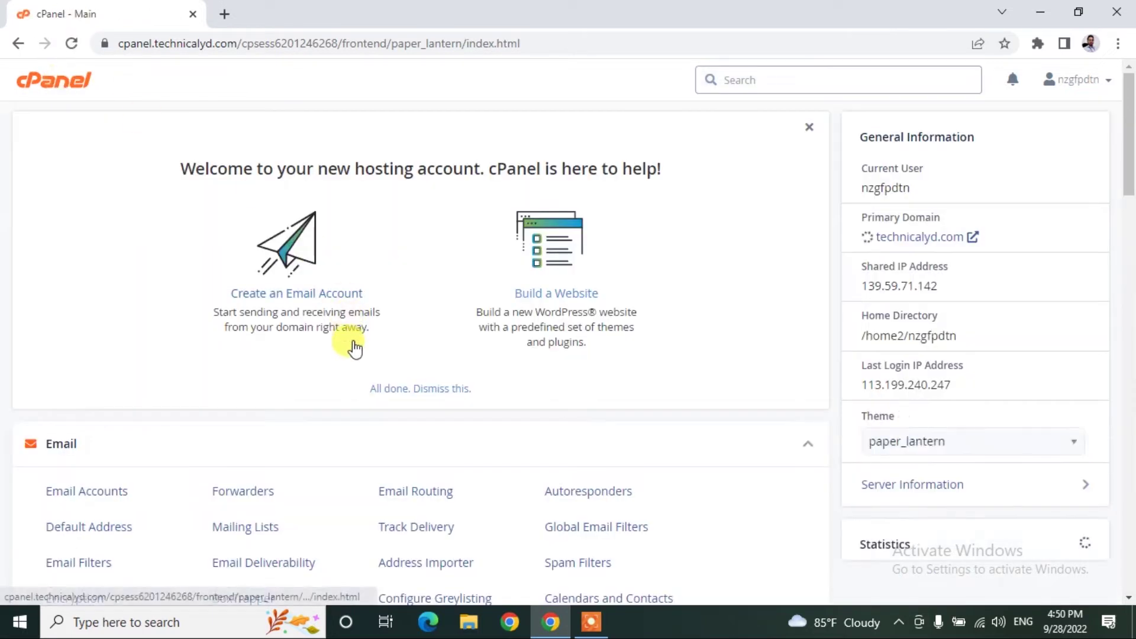
pyautogui.scroll(-3, 350, 355)
pyautogui.scroll(-10, 353, 369)
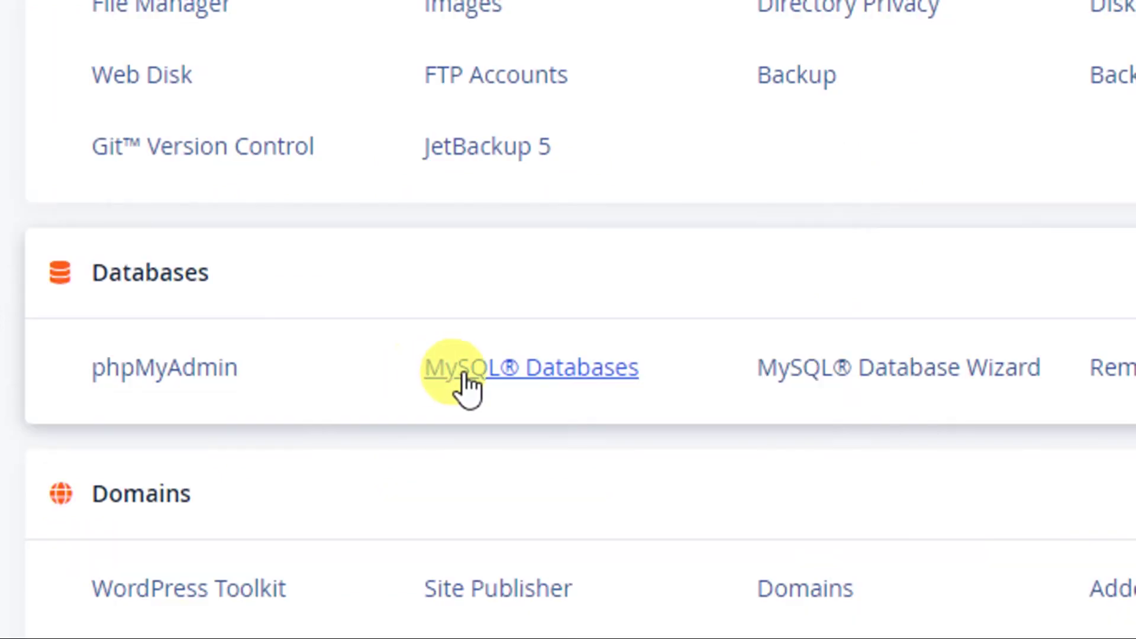
pyautogui.click(231, 349)
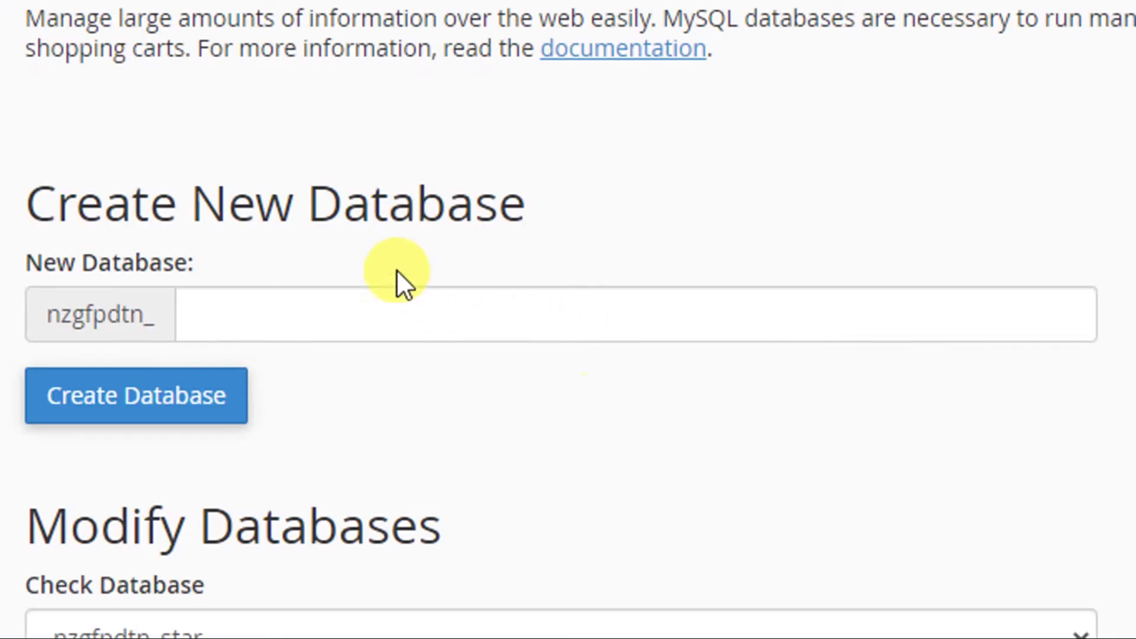
# Create the database 'course' and confirm nzgfpdtn_course lists at 0 bytes under Current Databases.
pyautogui.click(280, 311)
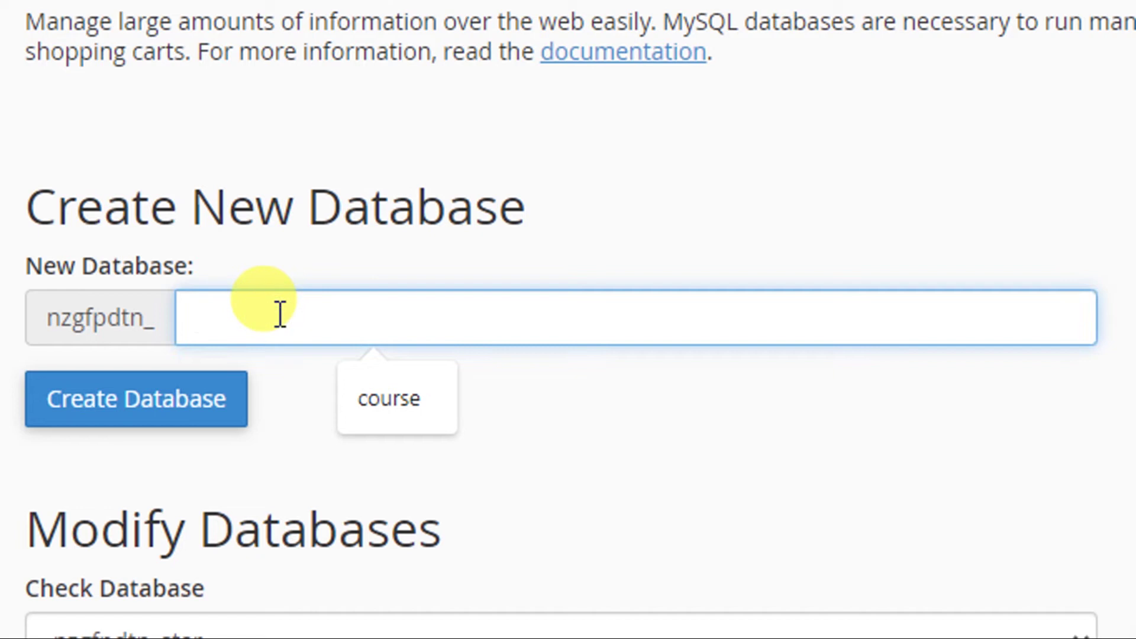
pyautogui.write('course')
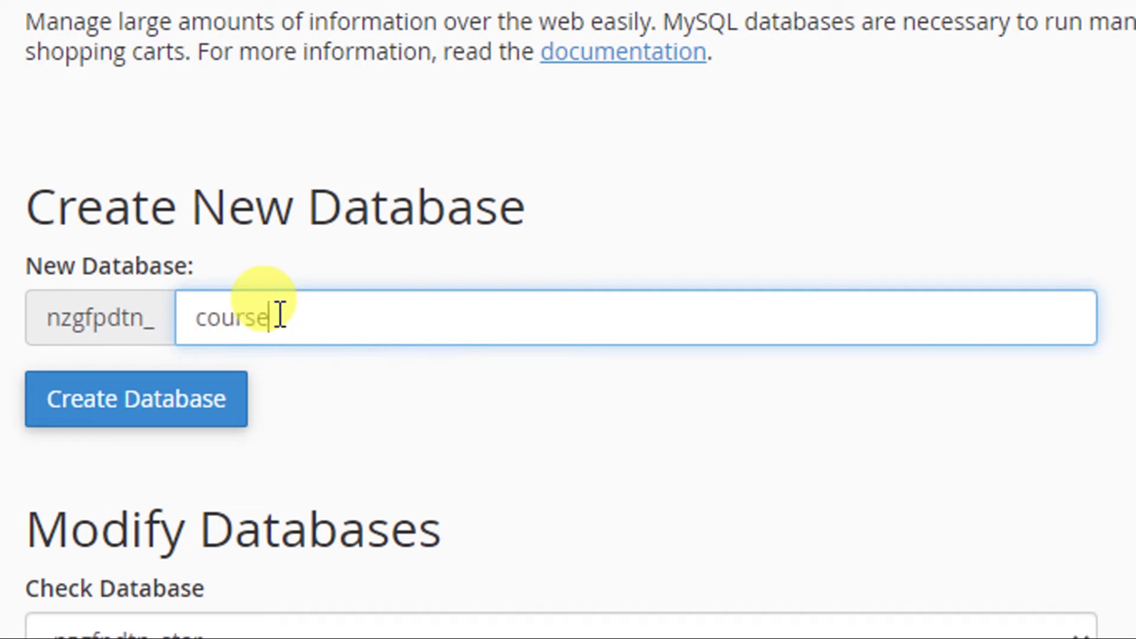
pyautogui.click(152, 407)
pyautogui.click(152, 409)
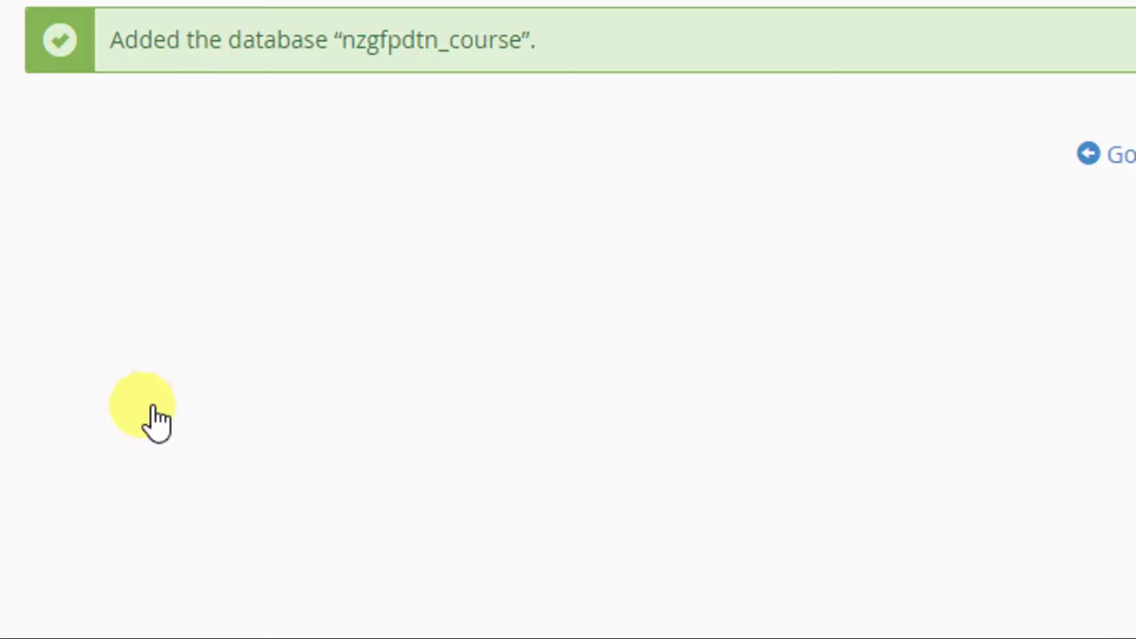
pyautogui.scroll(3, 178, 246)
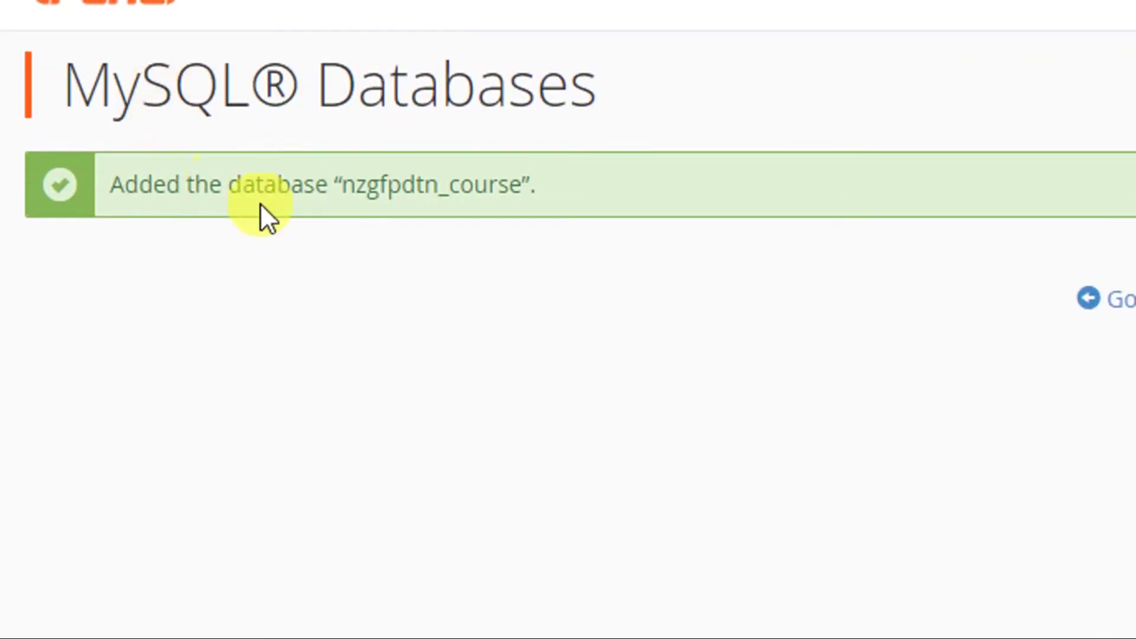
pyautogui.scroll(-3, 286, 559)
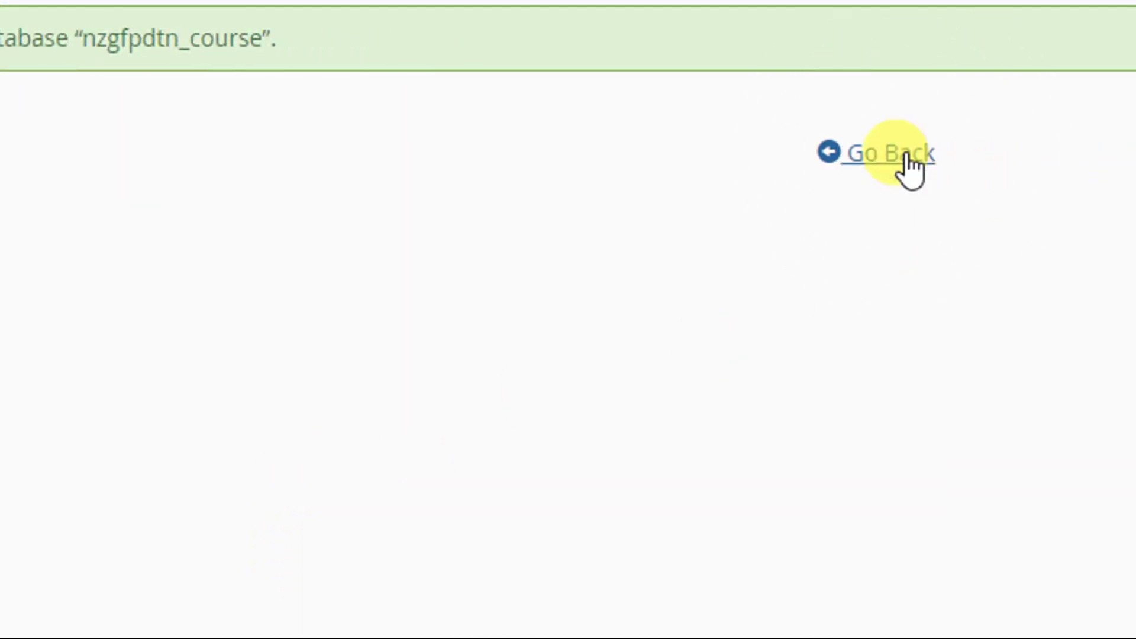
pyautogui.click(849, 153)
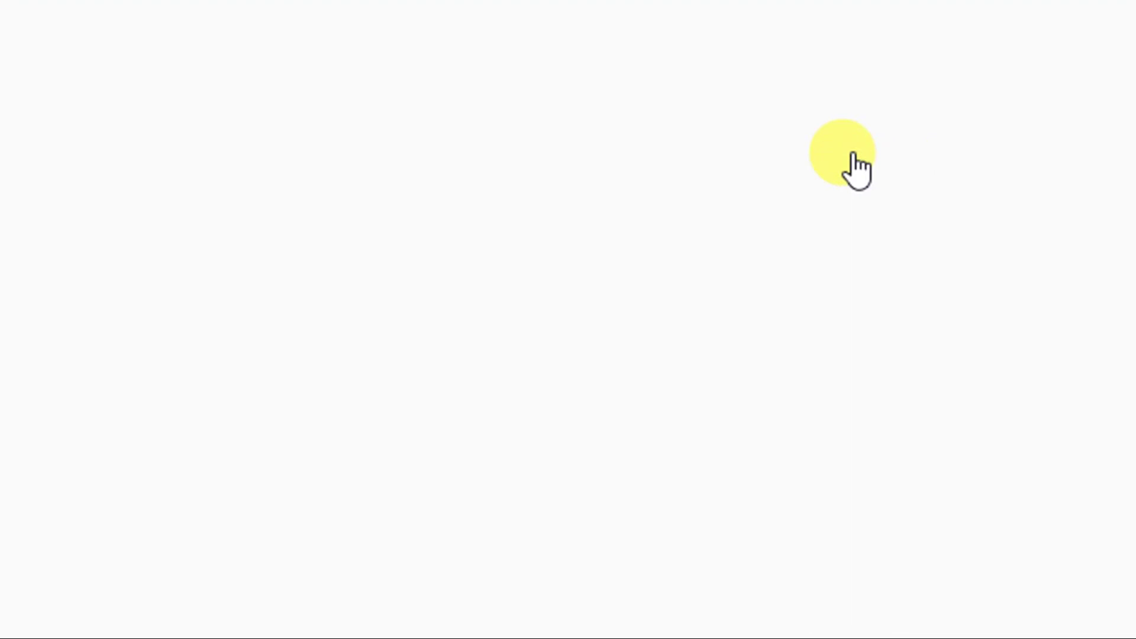
pyautogui.scroll(-5, 219, 482)
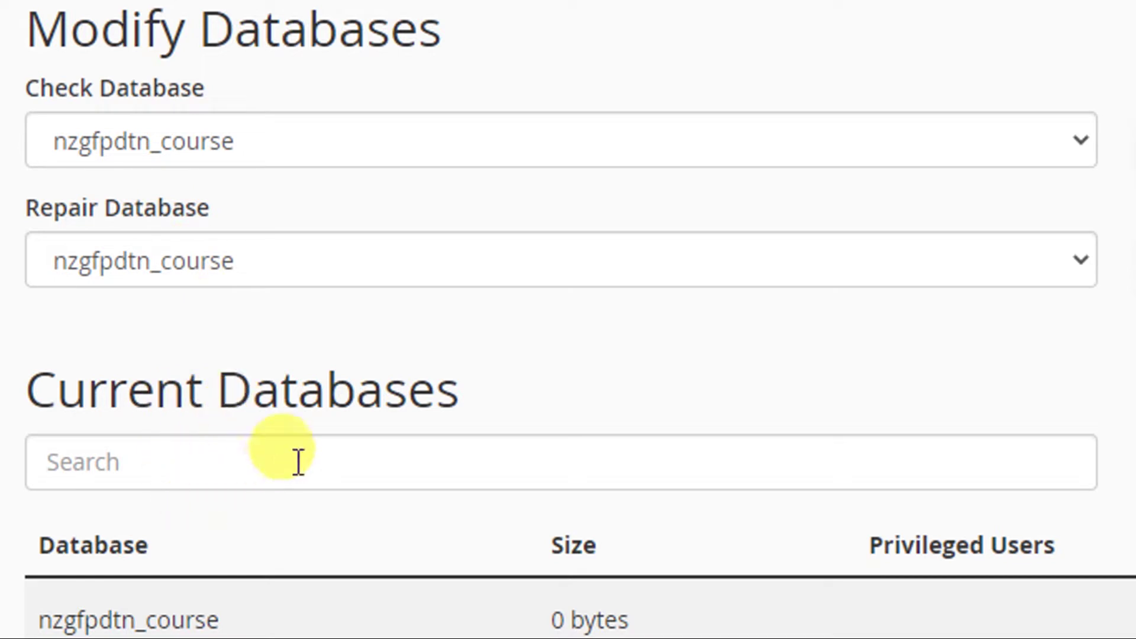
pyautogui.scroll(-1, 297, 461)
pyautogui.scroll(-1, 294, 456)
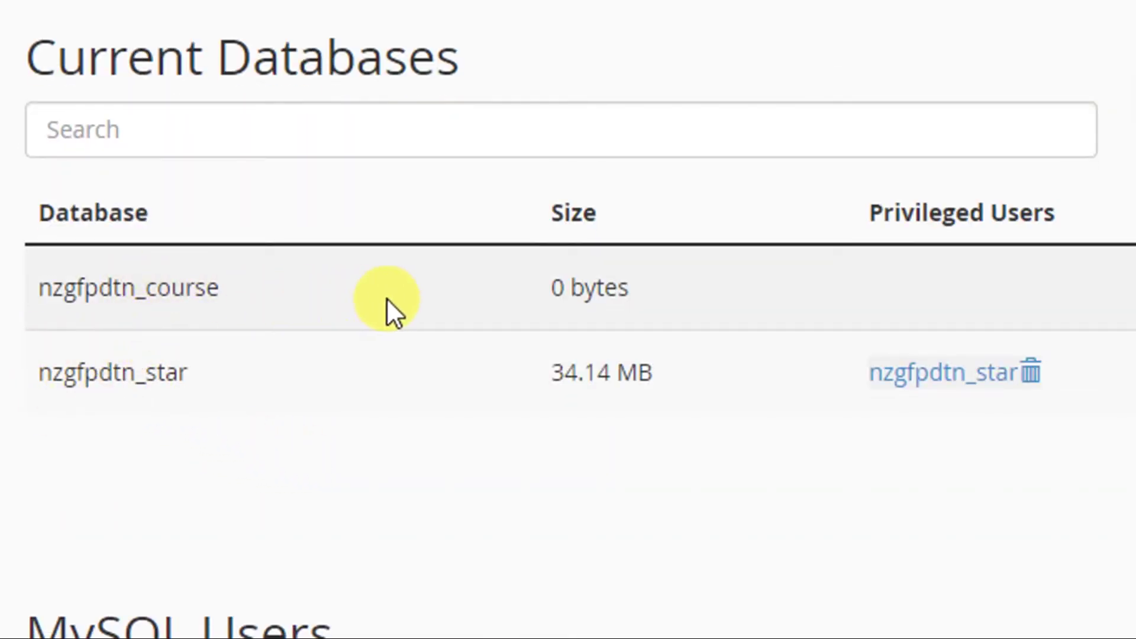
pyautogui.scroll(-4, 228, 401)
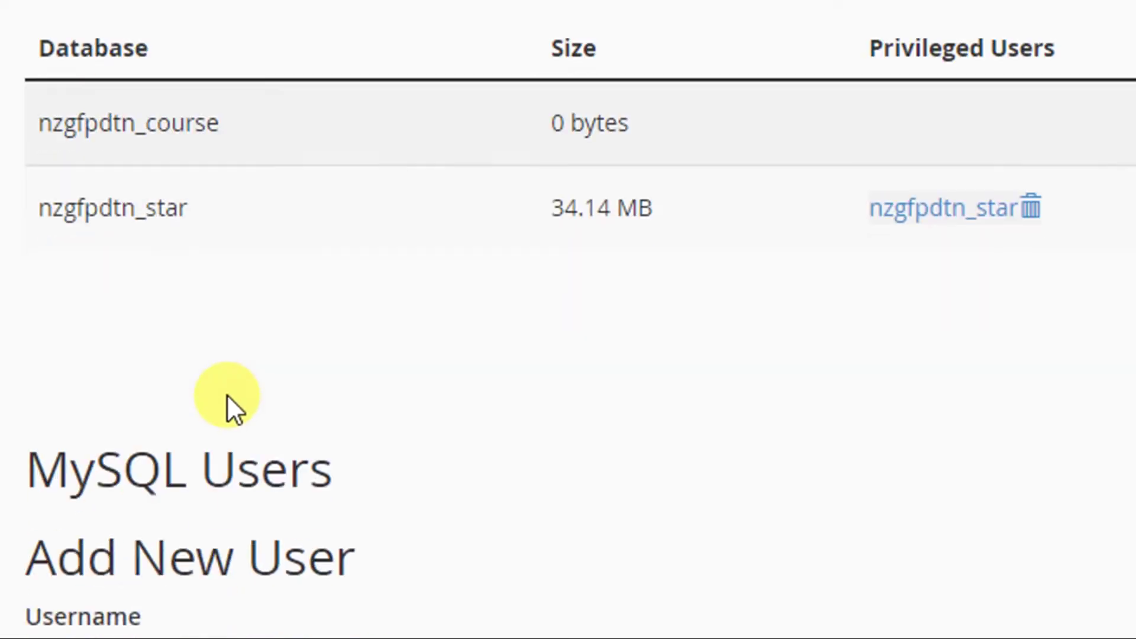
# Create MySQL user 'course' (nzgfpdtn_course) with a password, dismissing Chrome's save-password prompt.
pyautogui.scroll(2, 221, 94)
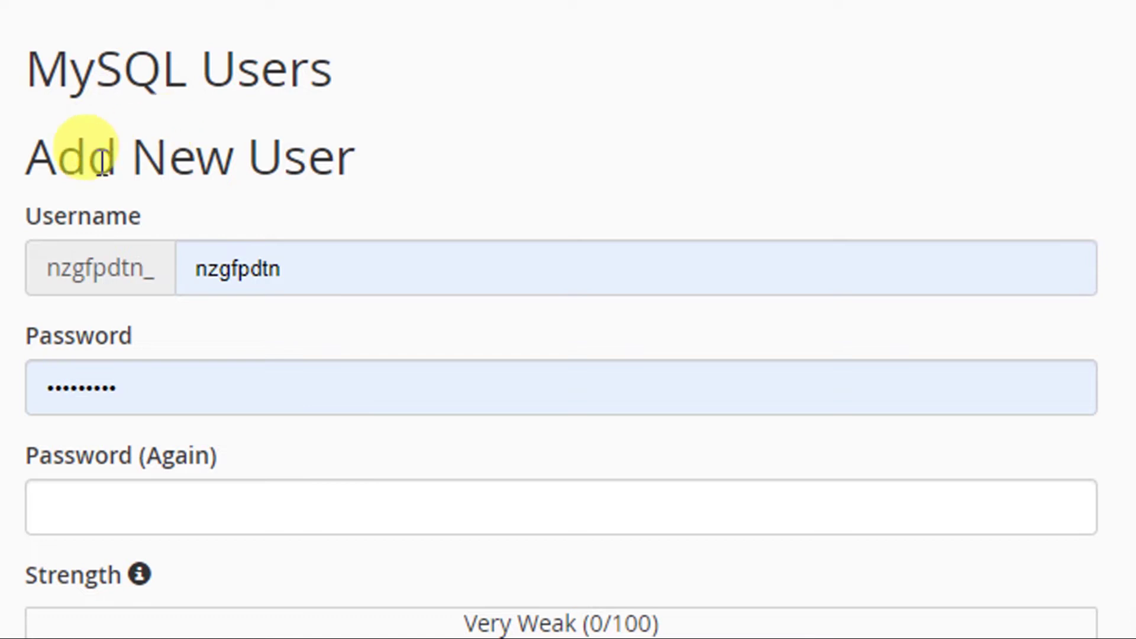
pyautogui.moveTo(247, 157); pyautogui.dragTo(339, 166)
pyautogui.click(286, 173)
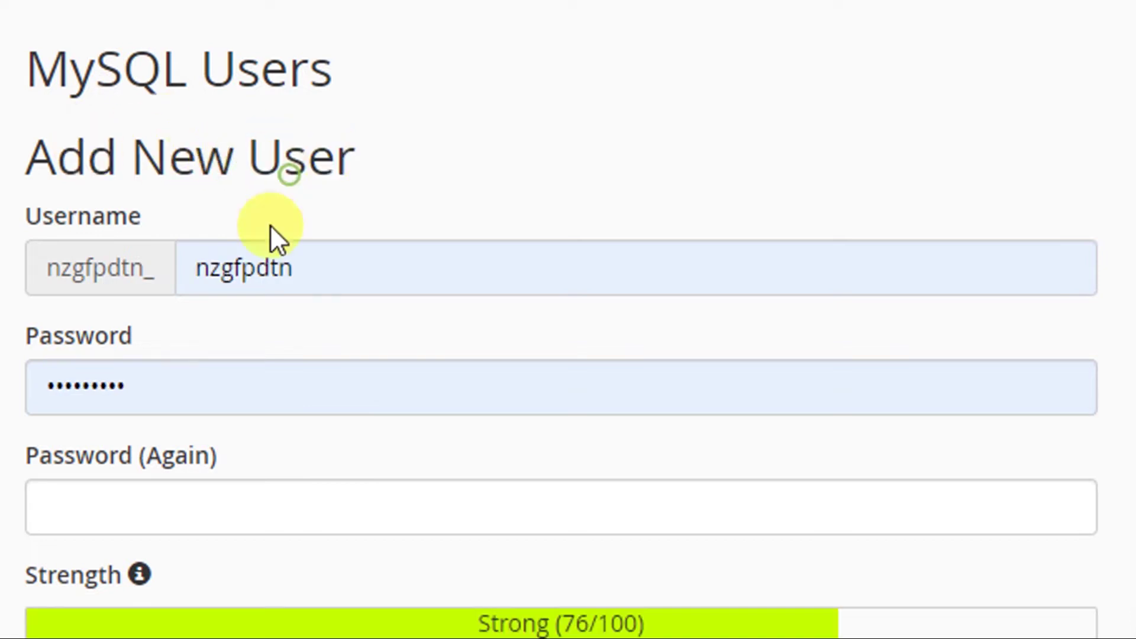
pyautogui.scroll(-1, 114, 562)
pyautogui.moveTo(310, 190); pyautogui.dragTo(214, 185)
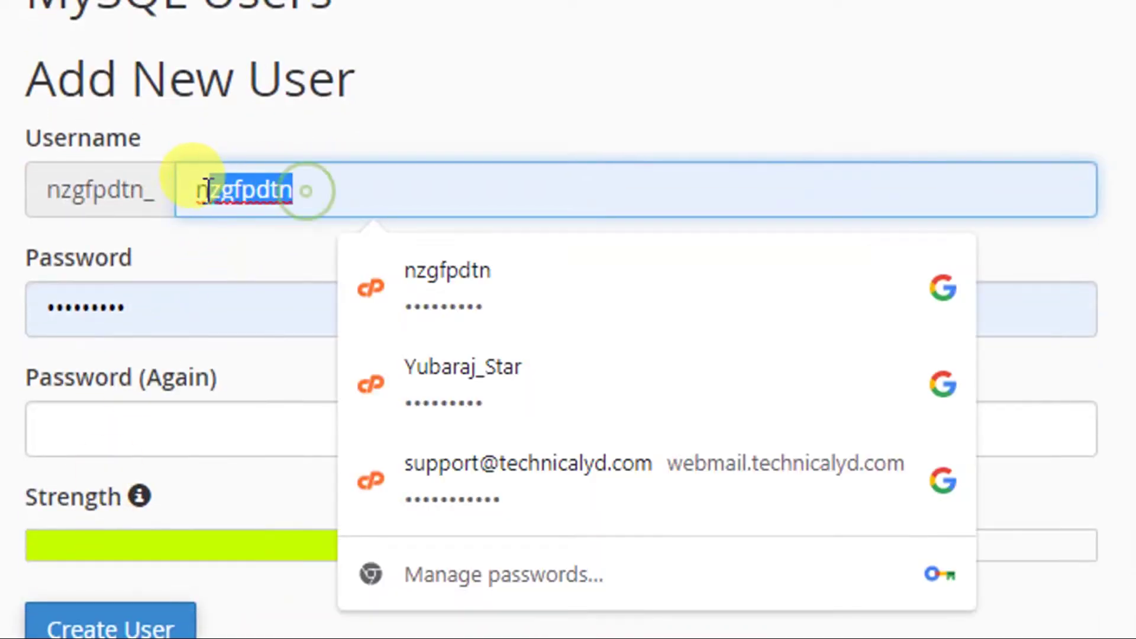
pyautogui.press('BackSpace')
pyautogui.write('course')
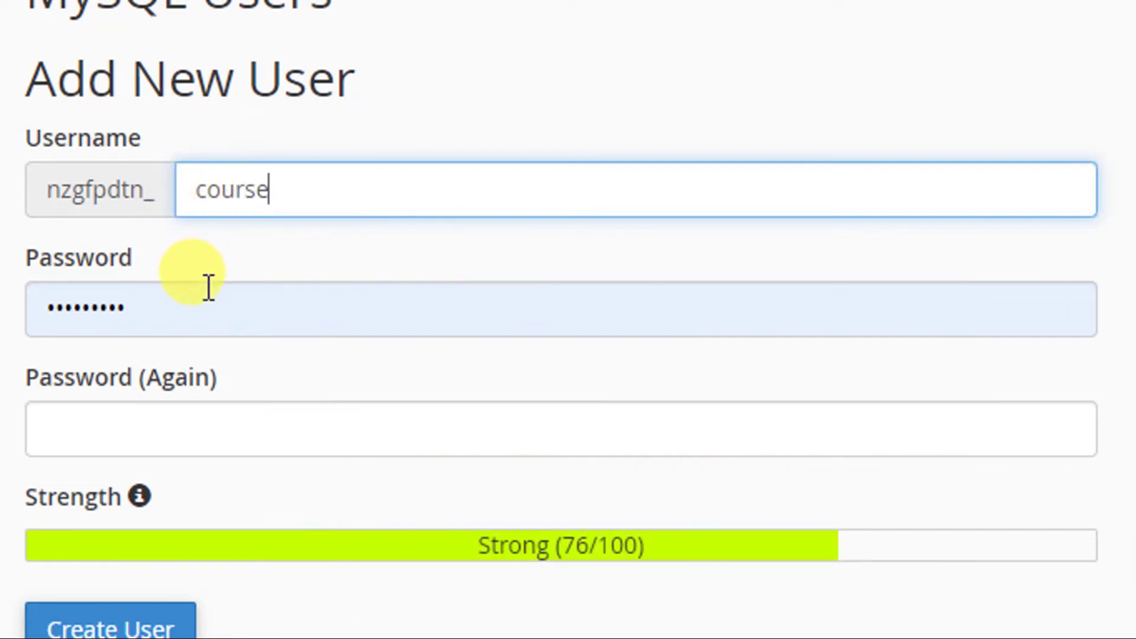
pyautogui.click(55, 421)
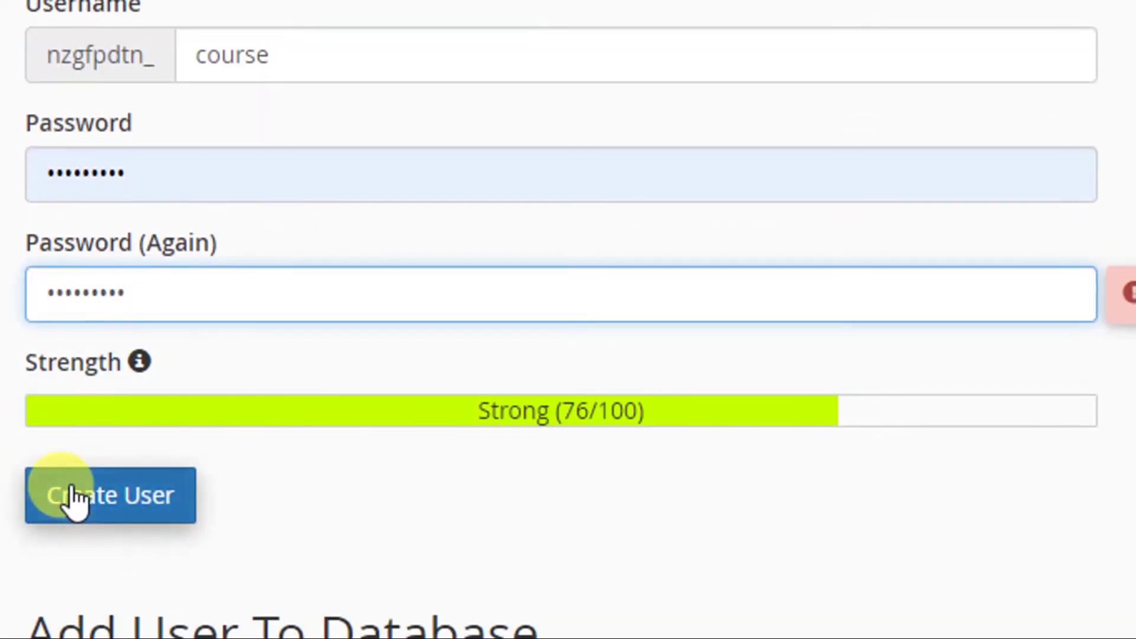
pyautogui.click(71, 629)
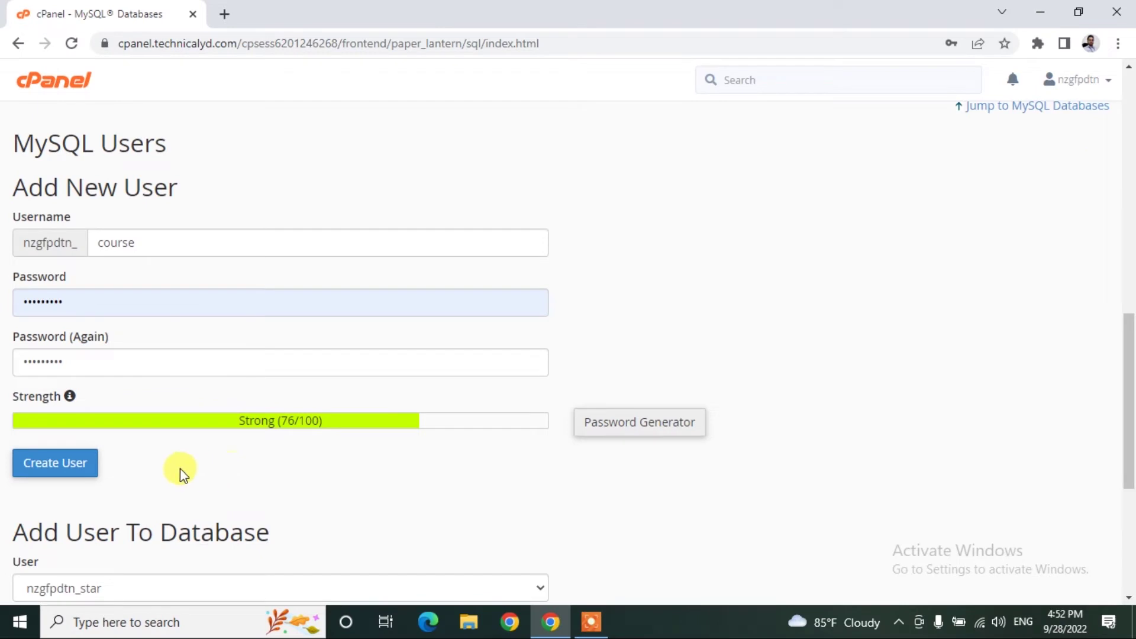
pyautogui.click(51, 468)
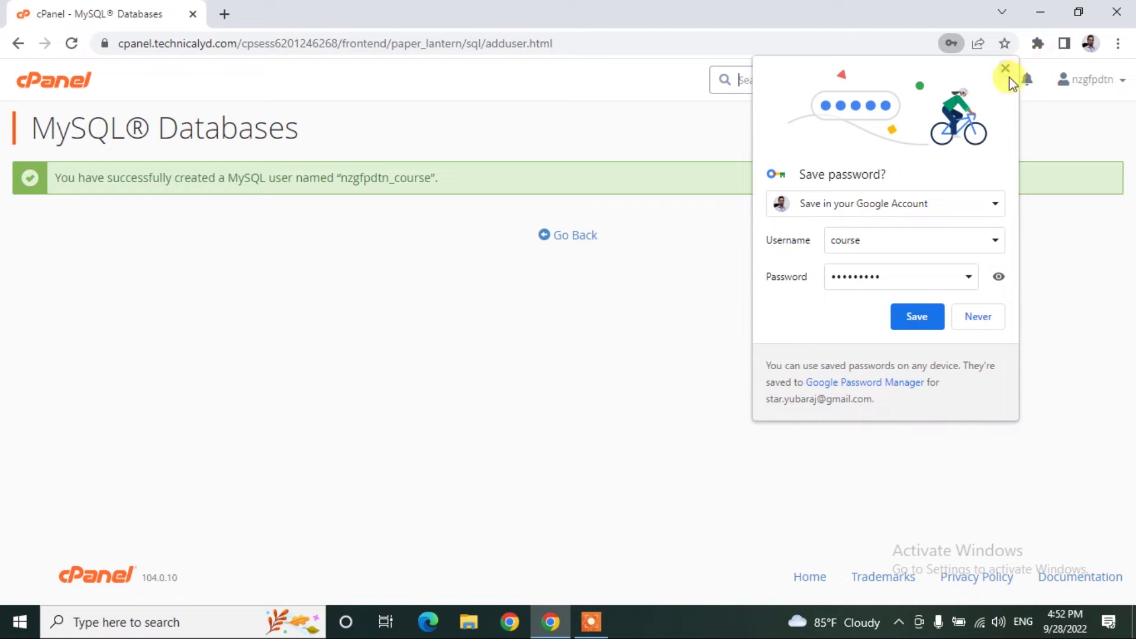
pyautogui.click(1006, 69)
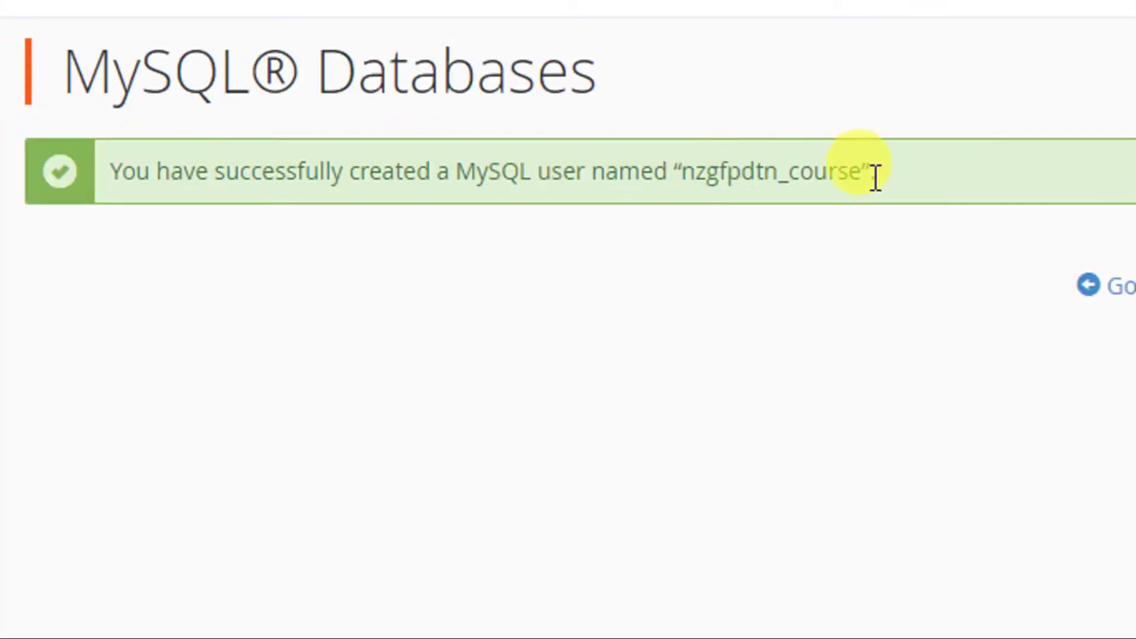
# In Add User To Database, pair user nzgfpdtn_course with database nzgfpdtn_course.
pyautogui.click(1124, 286)
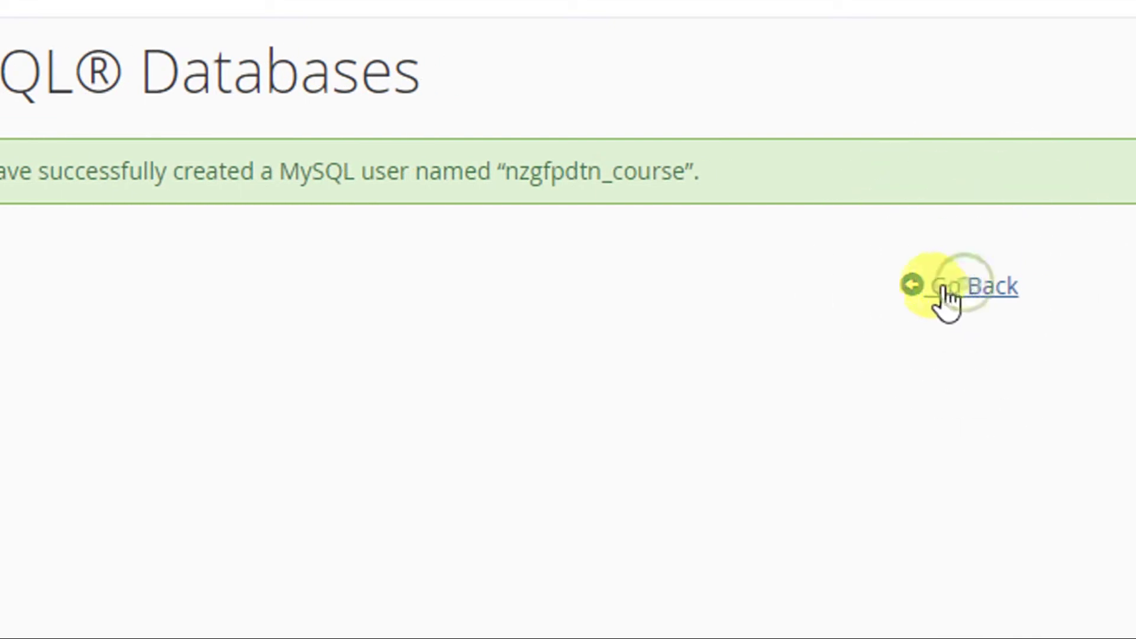
pyautogui.scroll(-10, 294, 496)
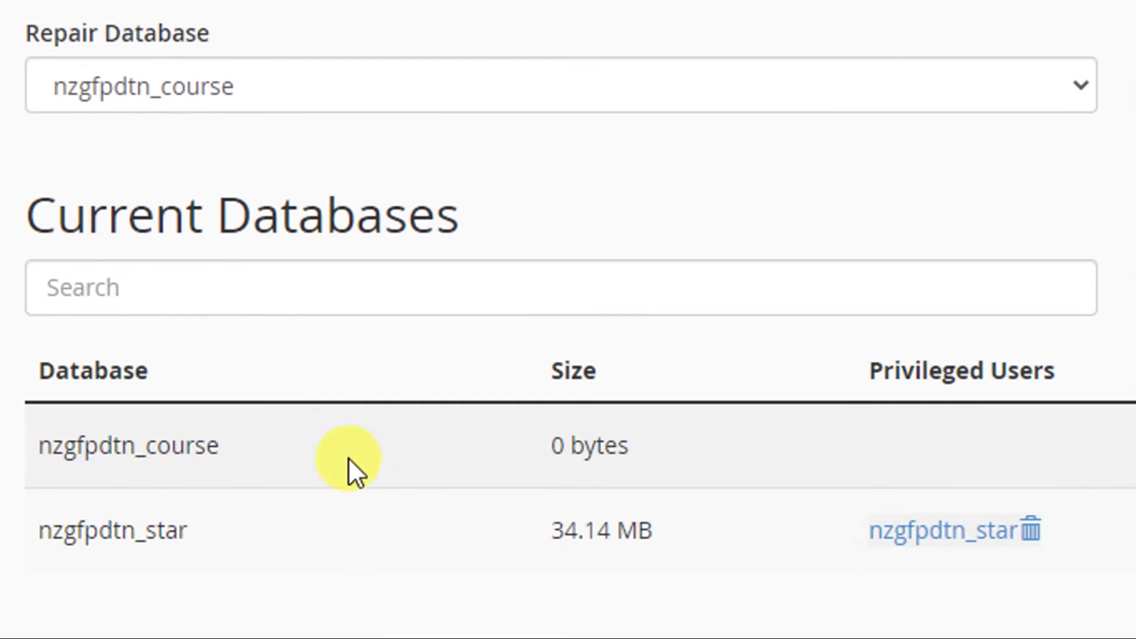
pyautogui.scroll(-3, 348, 457)
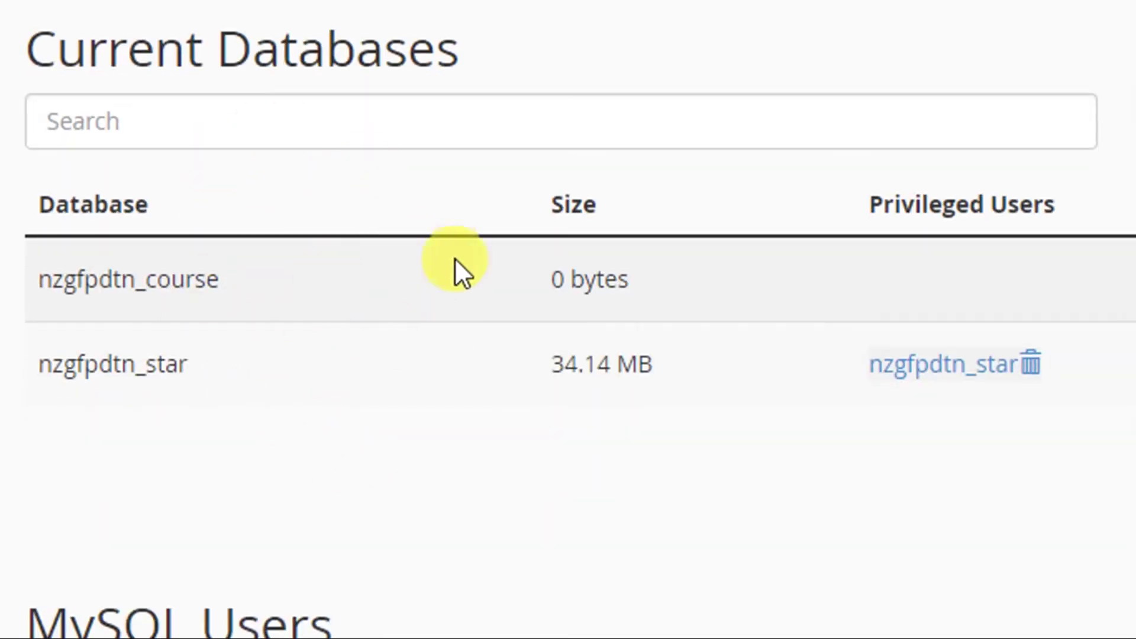
pyautogui.scroll(-12, 485, 428)
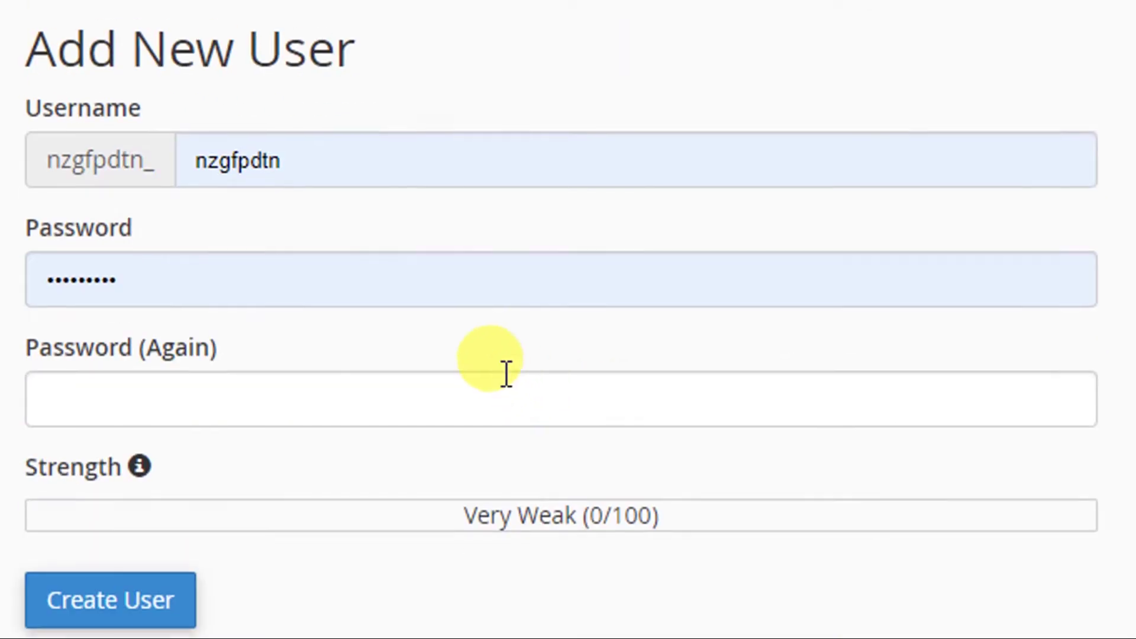
pyautogui.scroll(1, 185, 254)
pyautogui.scroll(-6, 328, 392)
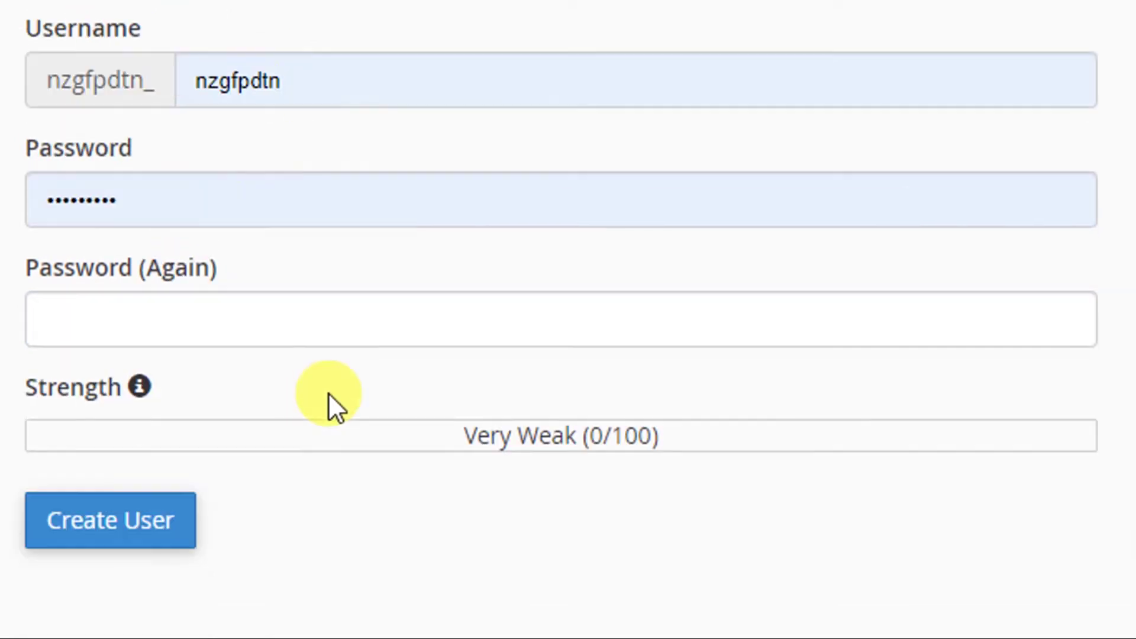
pyautogui.scroll(-6, 329, 396)
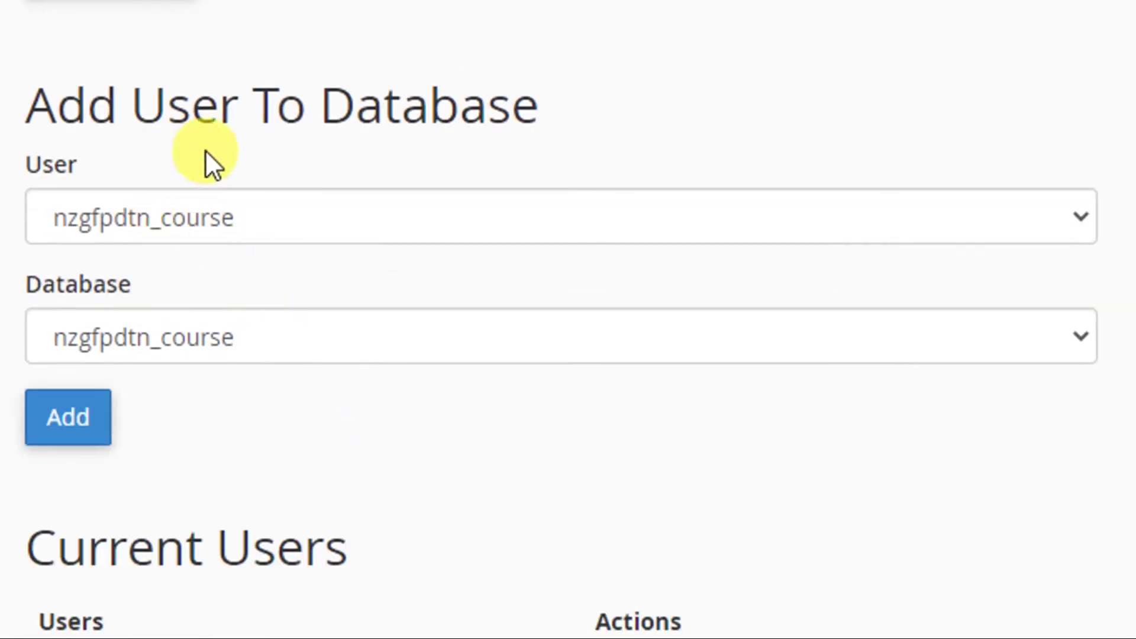
pyautogui.moveTo(312, 111); pyautogui.dragTo(563, 118)
pyautogui.click(563, 119)
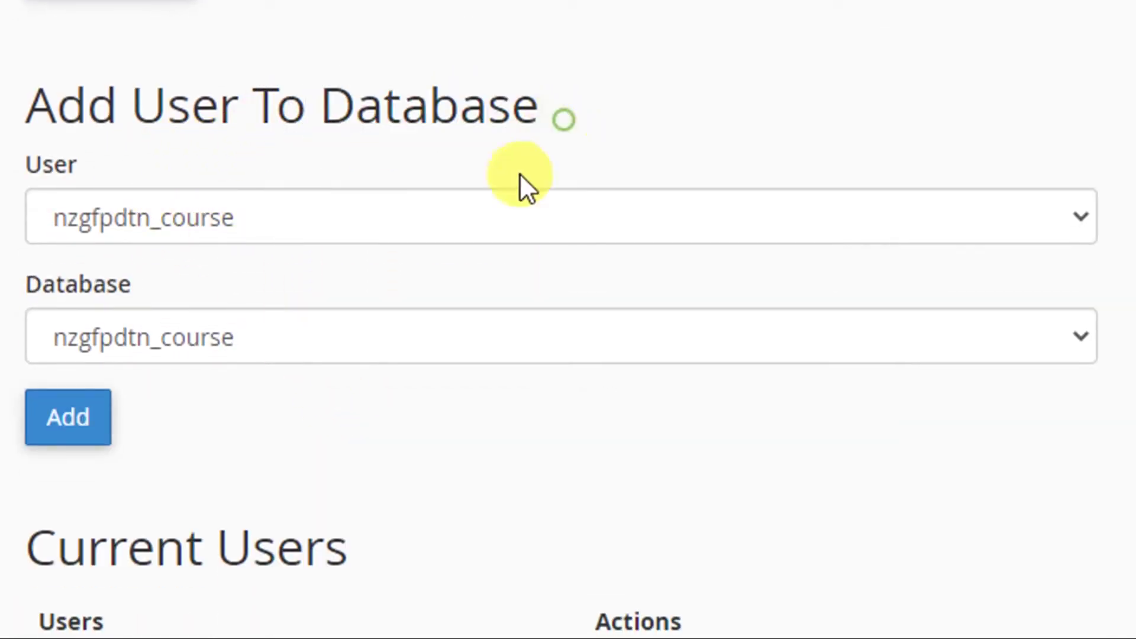
# Grant nzgfpdtn_course ALL PRIVILEGES on database nzgfpdtn_course, then return to the cPanel home.
pyautogui.click(71, 424)
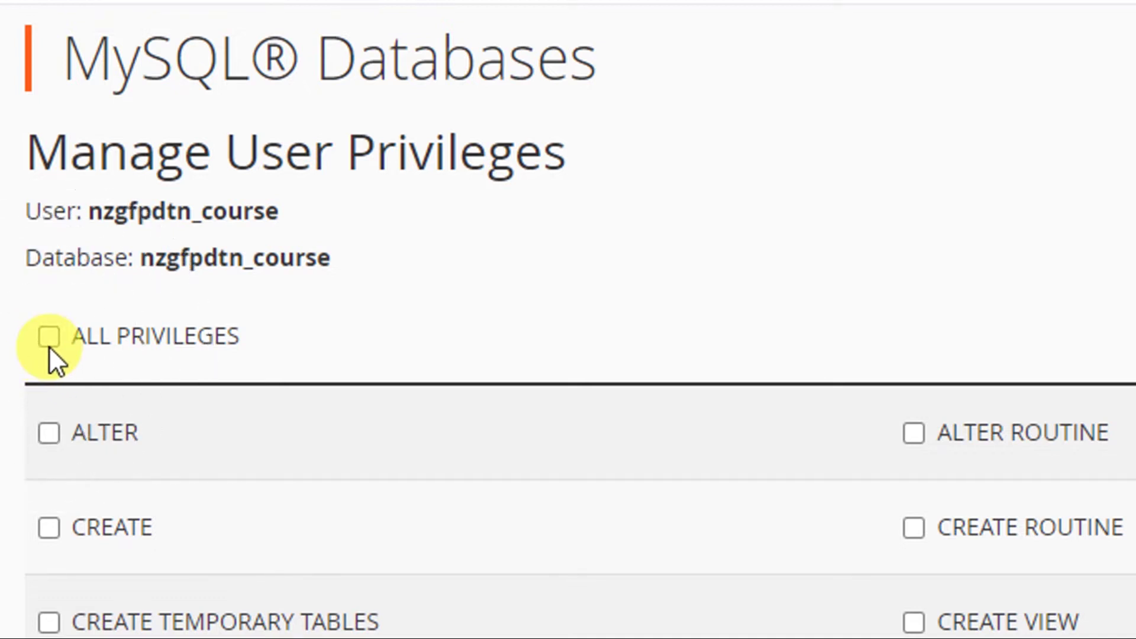
pyautogui.click(49, 347)
pyautogui.scroll(-8, 134, 479)
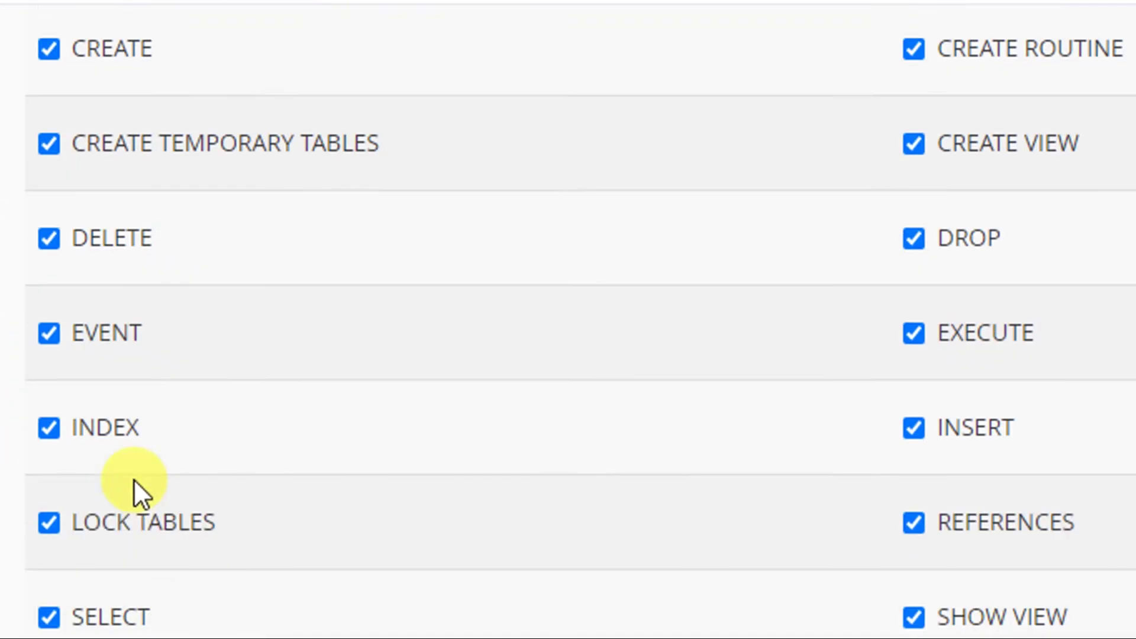
pyautogui.click(105, 508)
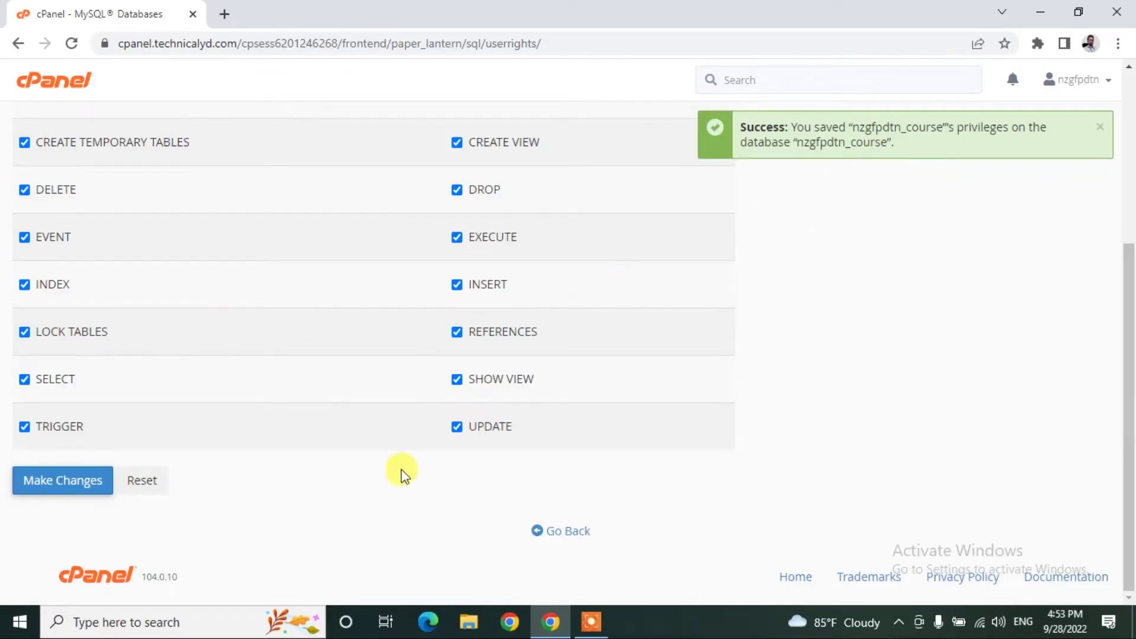
pyautogui.click(563, 531)
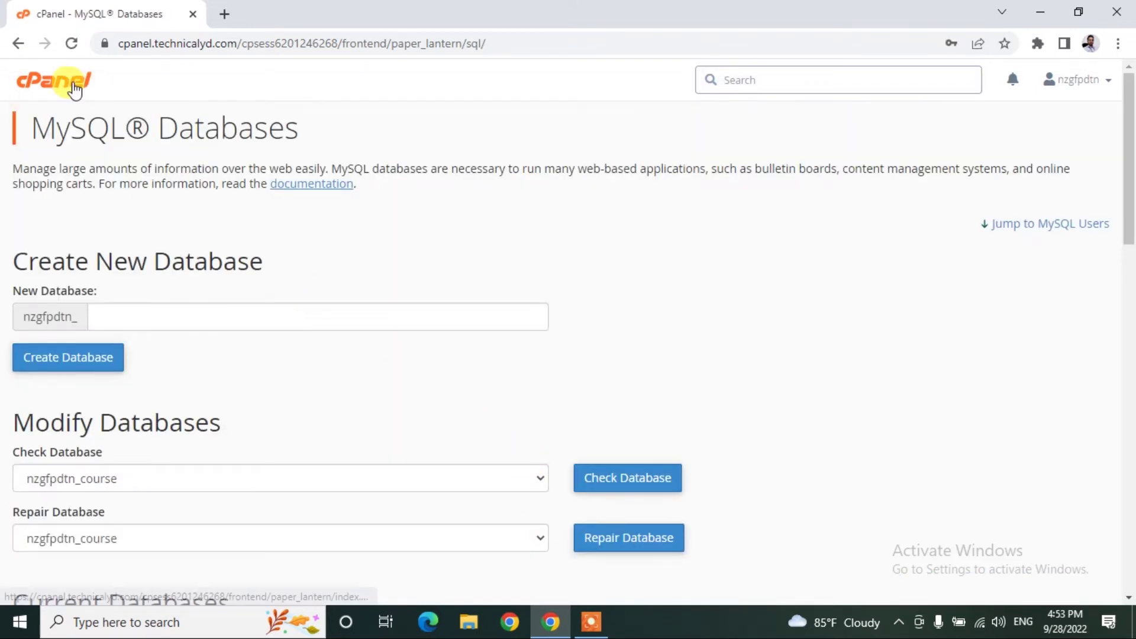
pyautogui.click(60, 81)
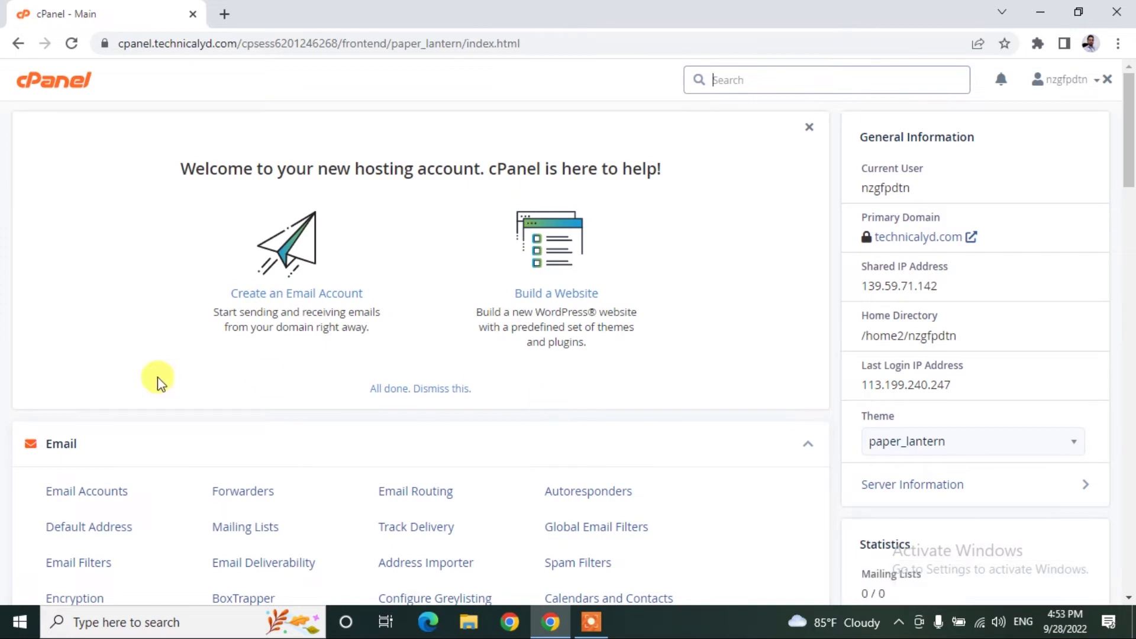
# Open File Manager and navigate into public_html/course, which holds only cgi-bin.
pyautogui.scroll(-8, 157, 378)
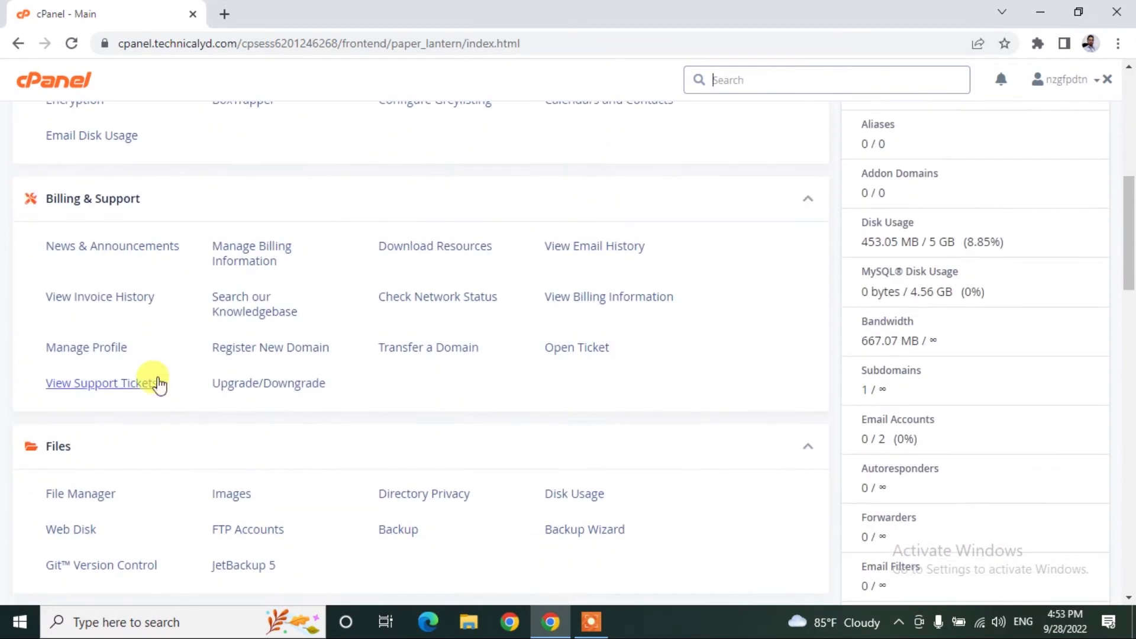
pyautogui.scroll(-3, 158, 382)
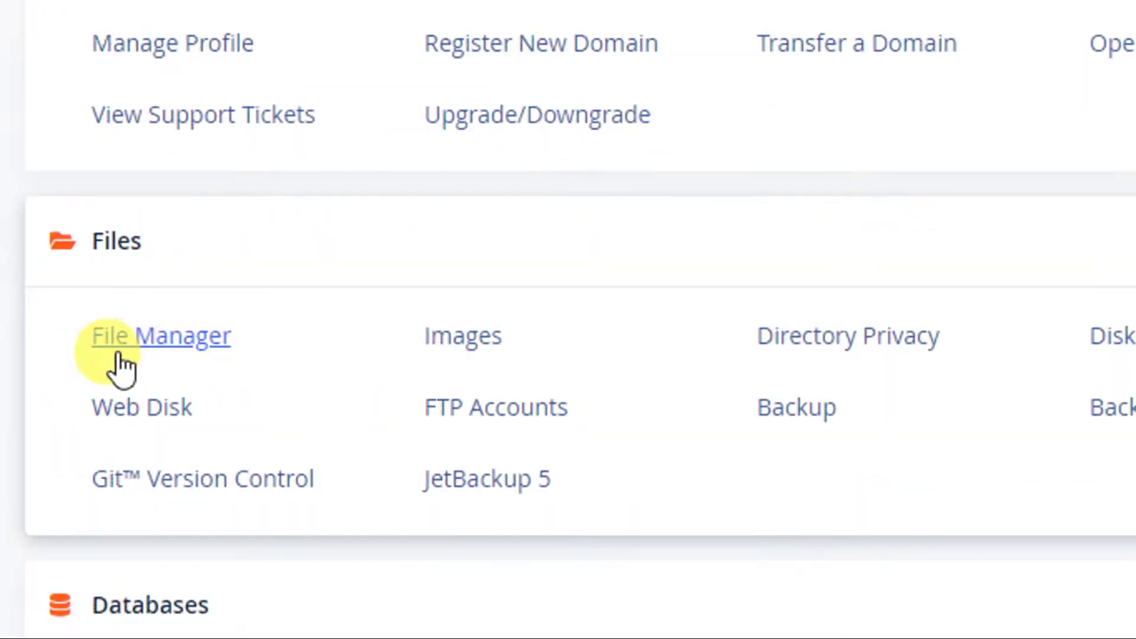
pyautogui.click(81, 330)
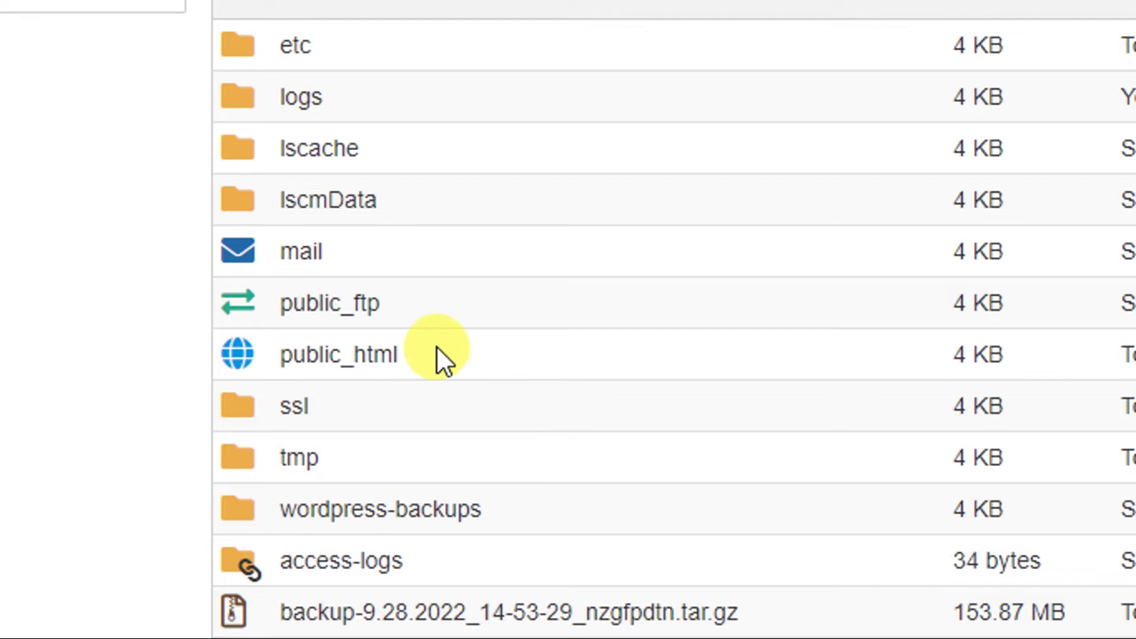
pyautogui.click(436, 349)
pyautogui.click(438, 355)
pyautogui.doubleClick(436, 349)
pyautogui.scroll(1, 462, 166)
pyautogui.click(427, 140)
pyautogui.click(428, 139)
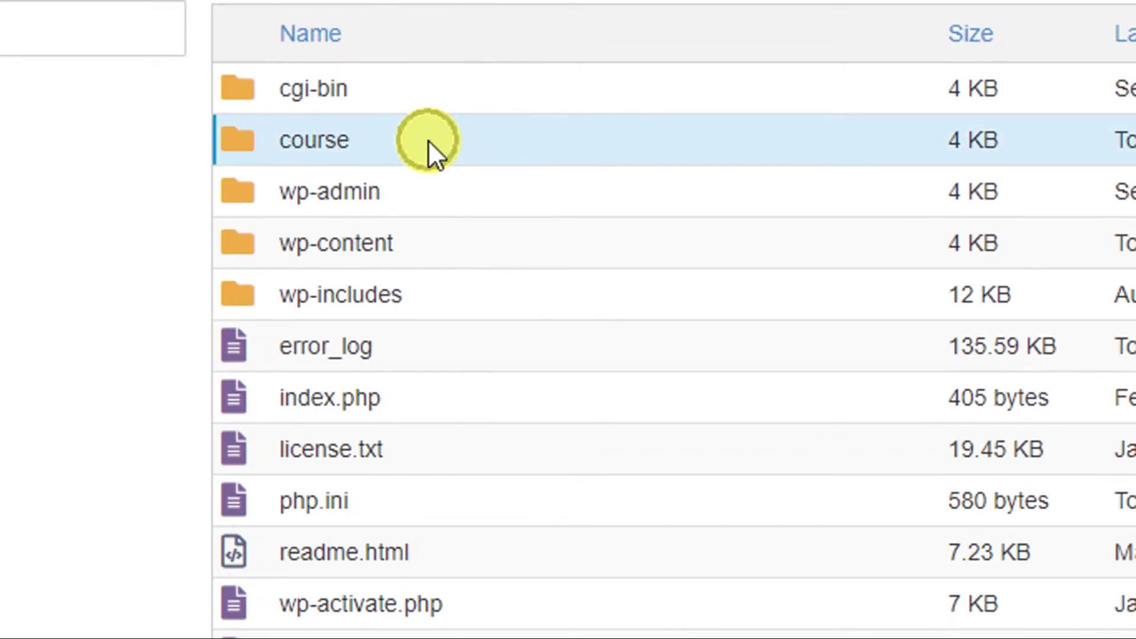
pyautogui.click(382, 142)
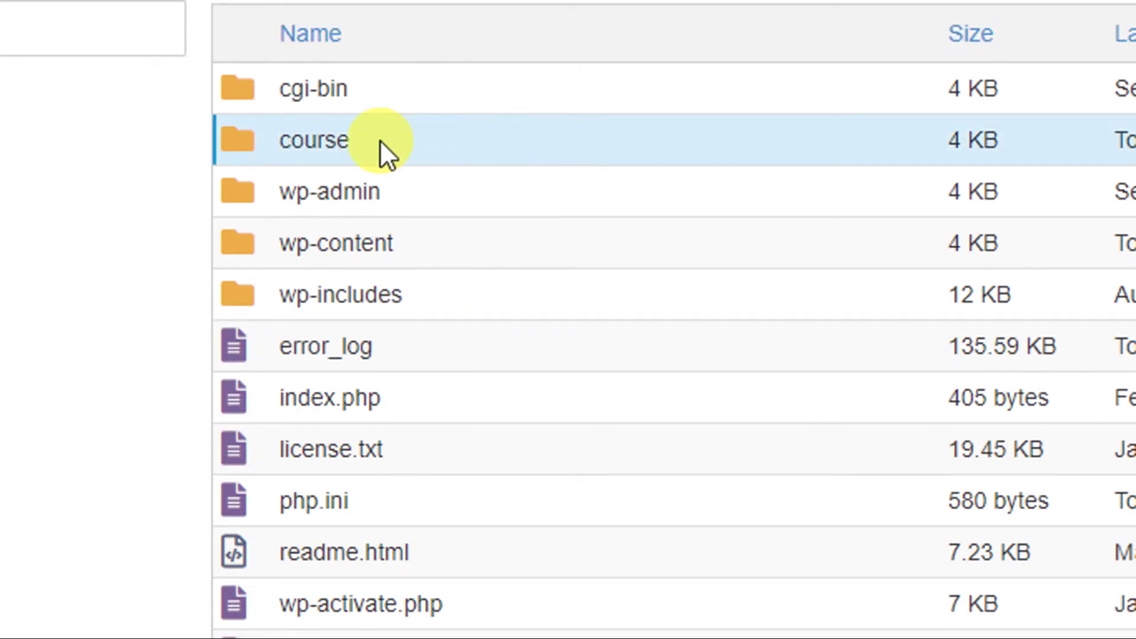
pyautogui.doubleClick(379, 140)
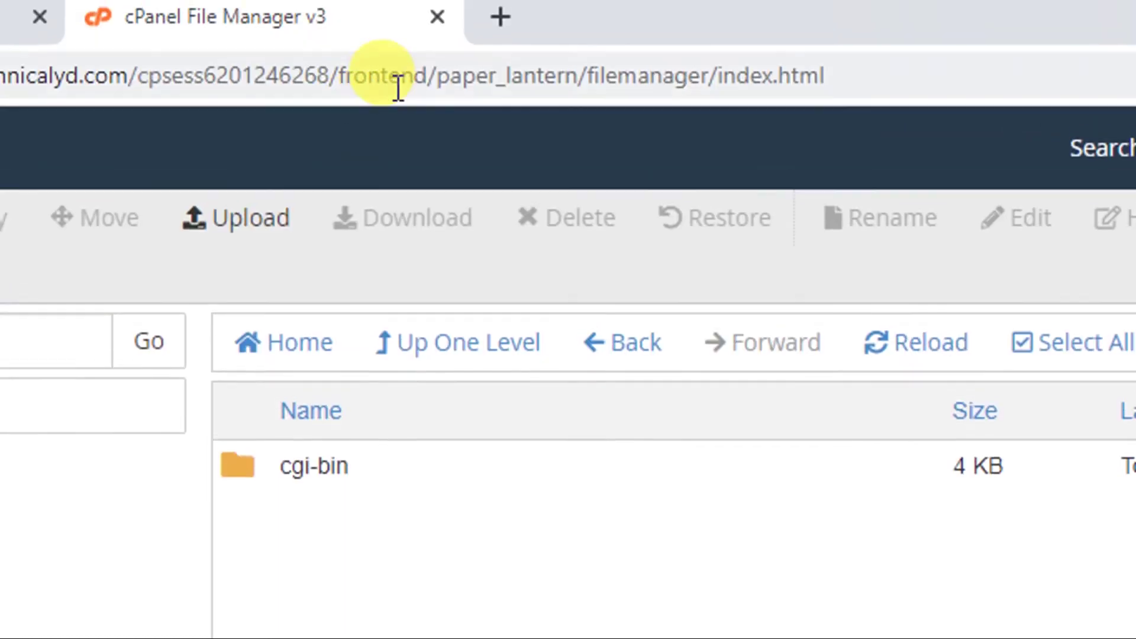
# Go to wordpress.org in a new tab and open its download page.
pyautogui.click(498, 28)
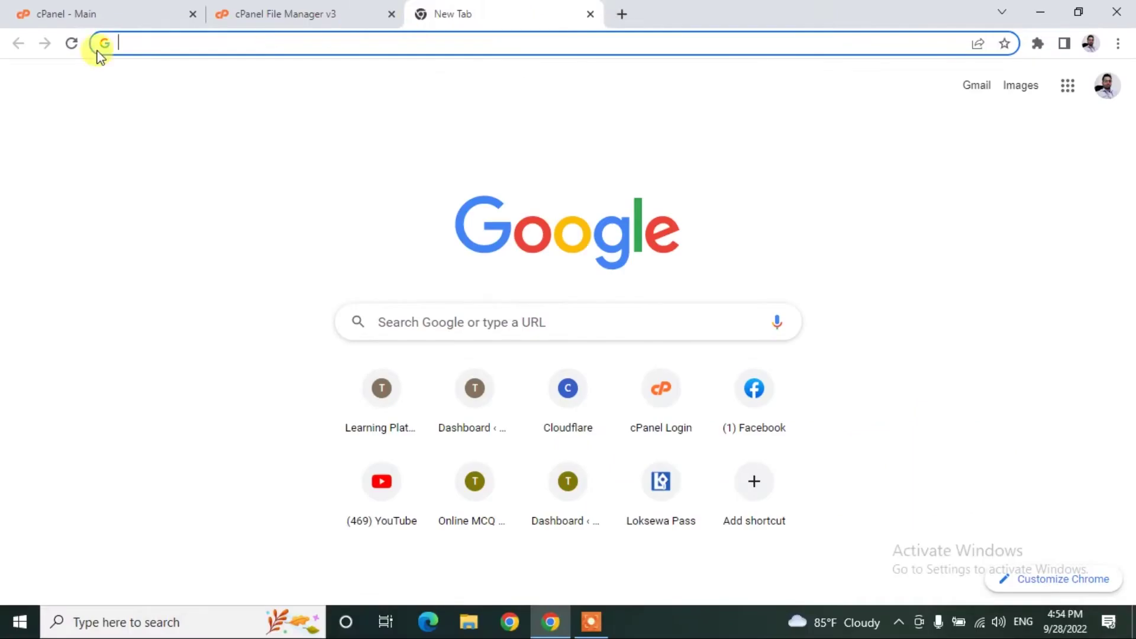
pyautogui.write('wordpress')
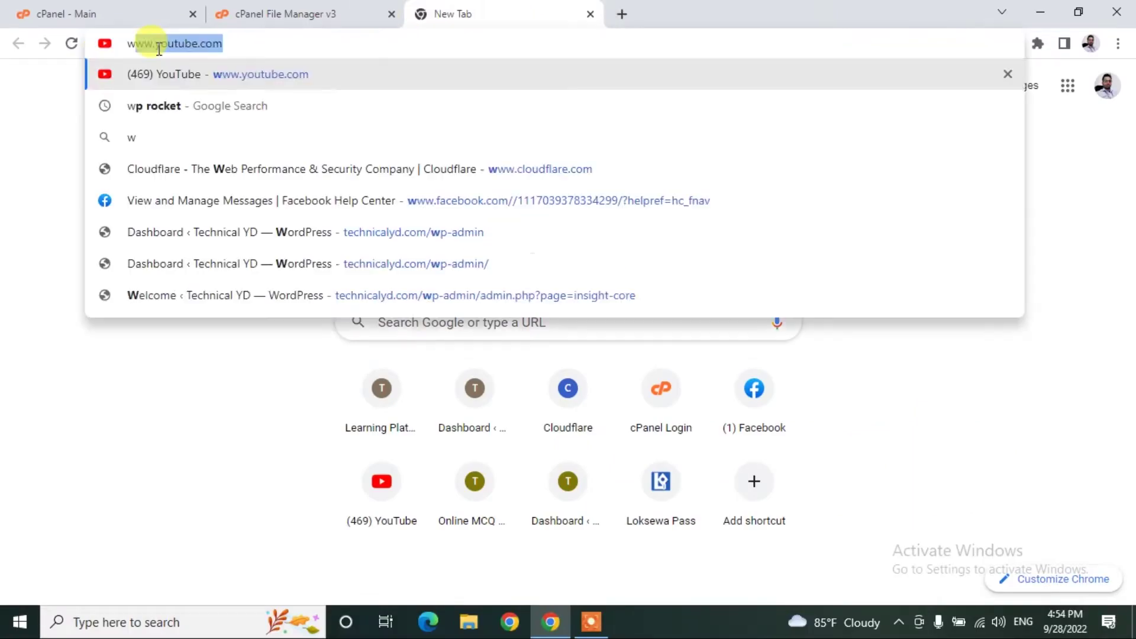
pyautogui.write('.org')
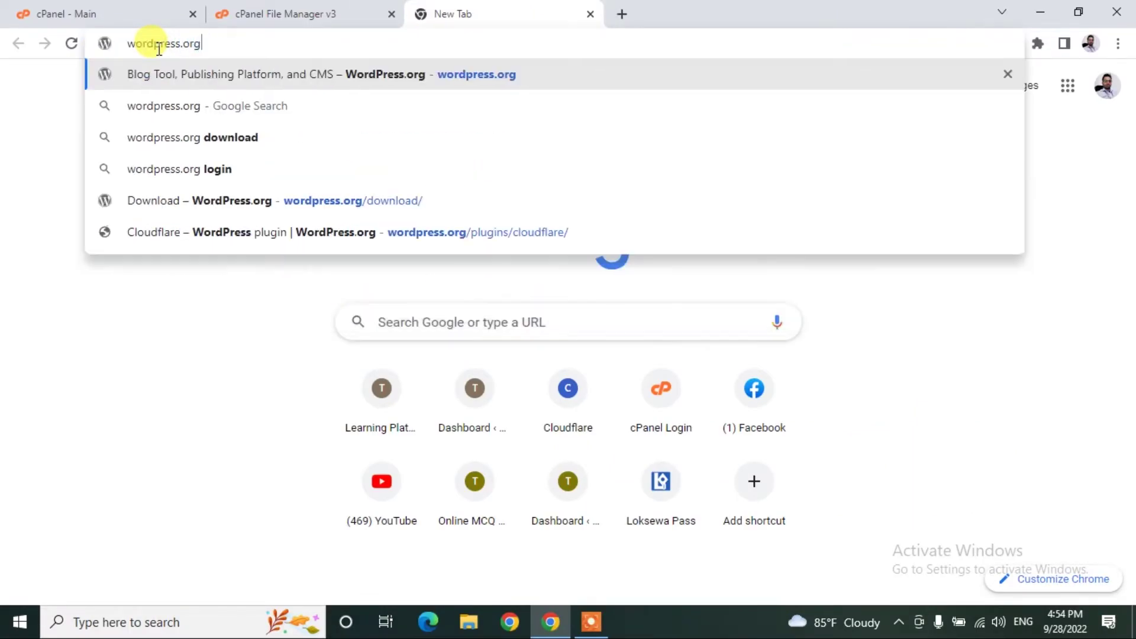
pyautogui.press('Return')
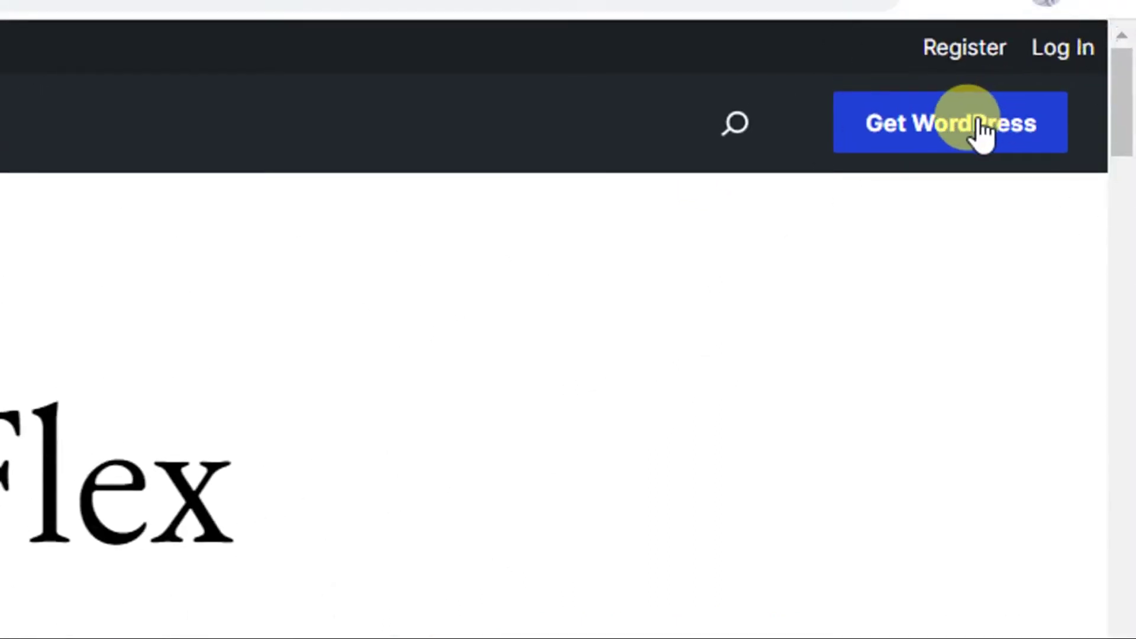
pyautogui.click(975, 126)
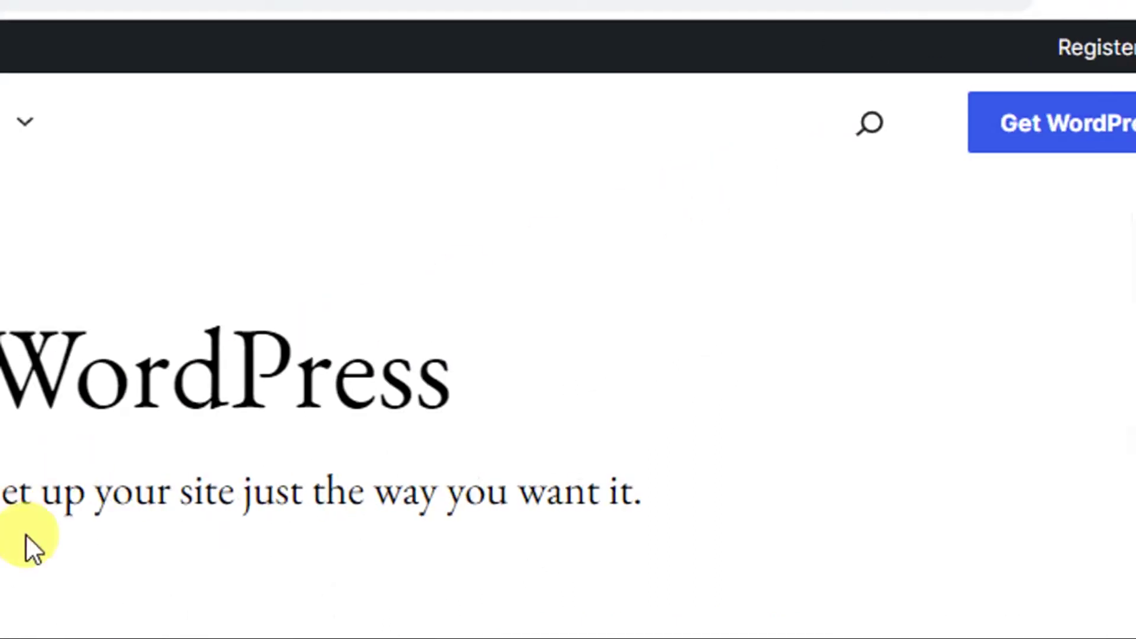
# Download WordPress 6.0.2 as wordpress-6.0.2.zip and close the download and thank-you popups.
pyautogui.scroll(-2, 423, 401)
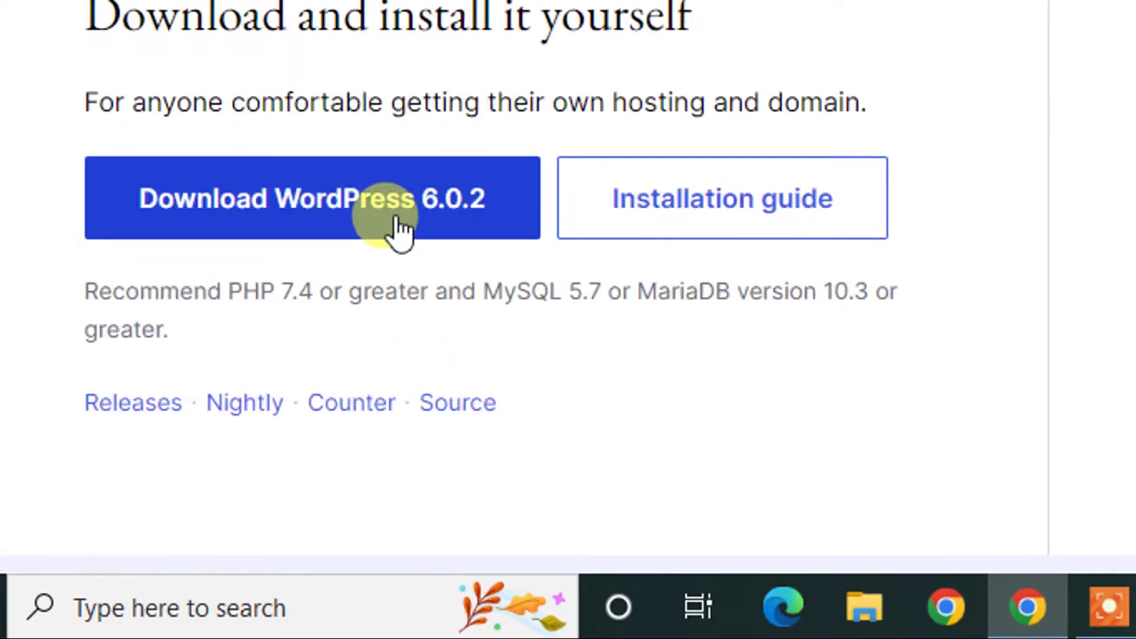
pyautogui.click(326, 230)
pyautogui.click(327, 221)
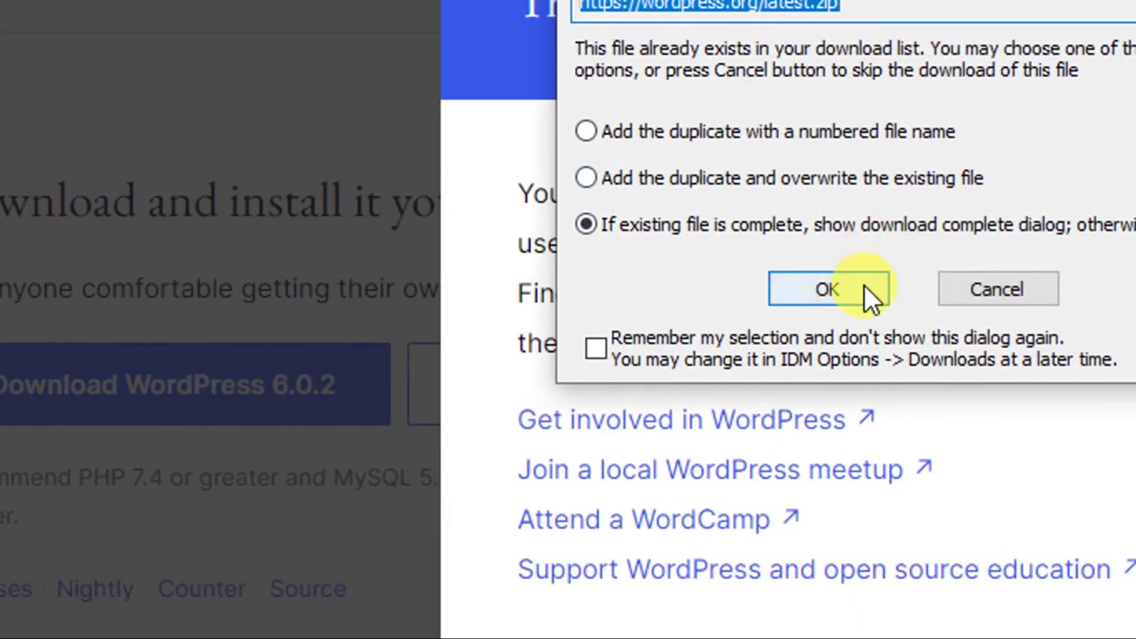
pyautogui.click(863, 285)
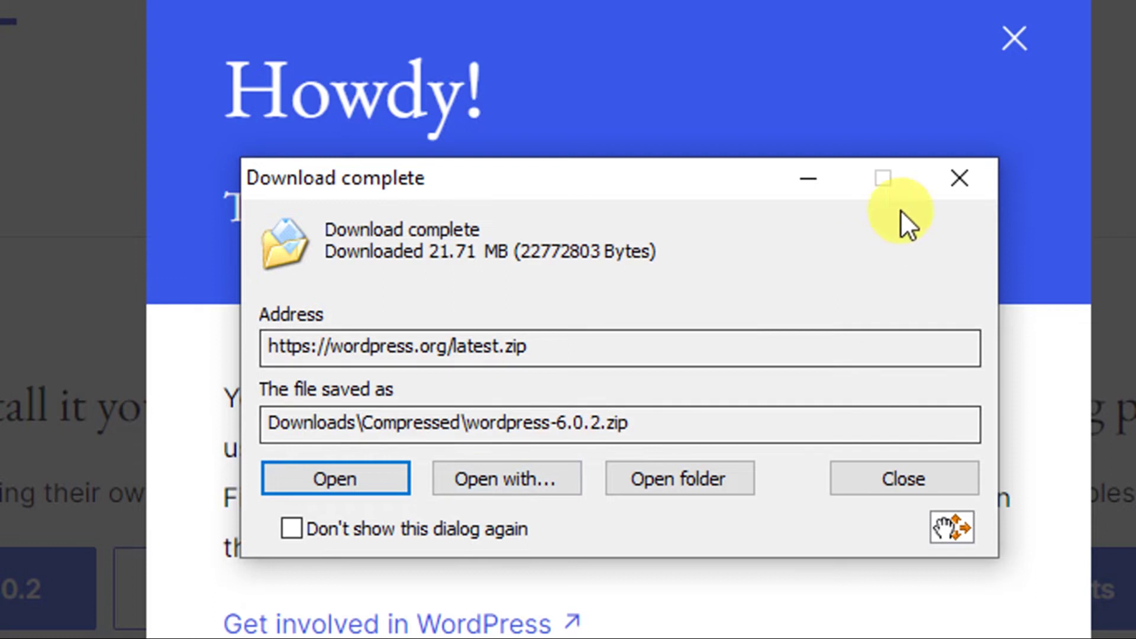
pyautogui.click(946, 183)
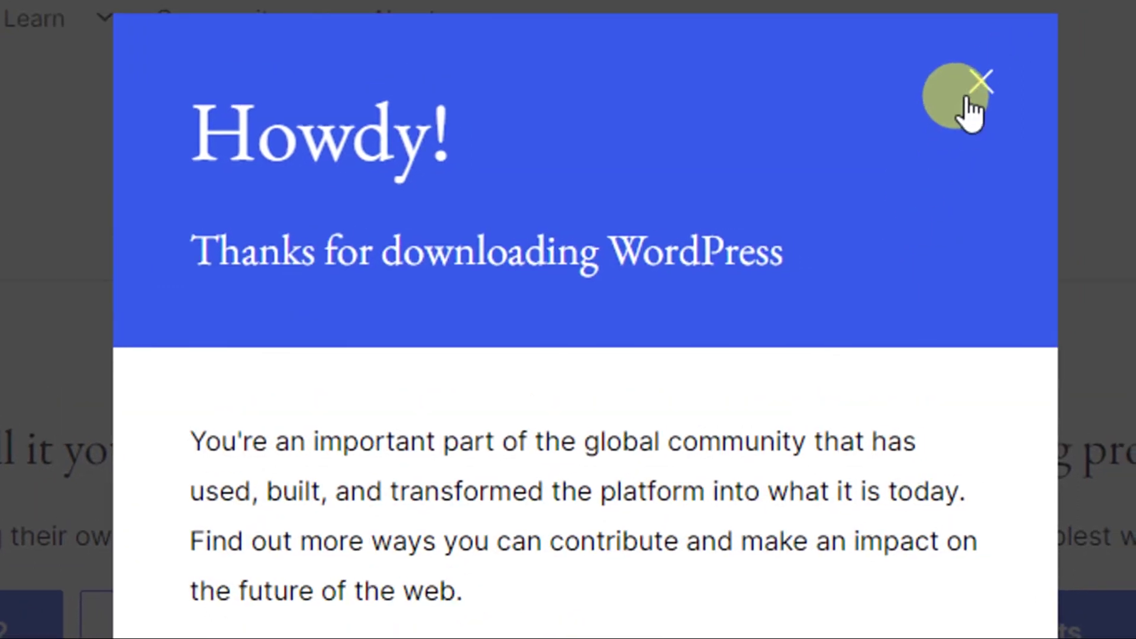
pyautogui.click(1014, 39)
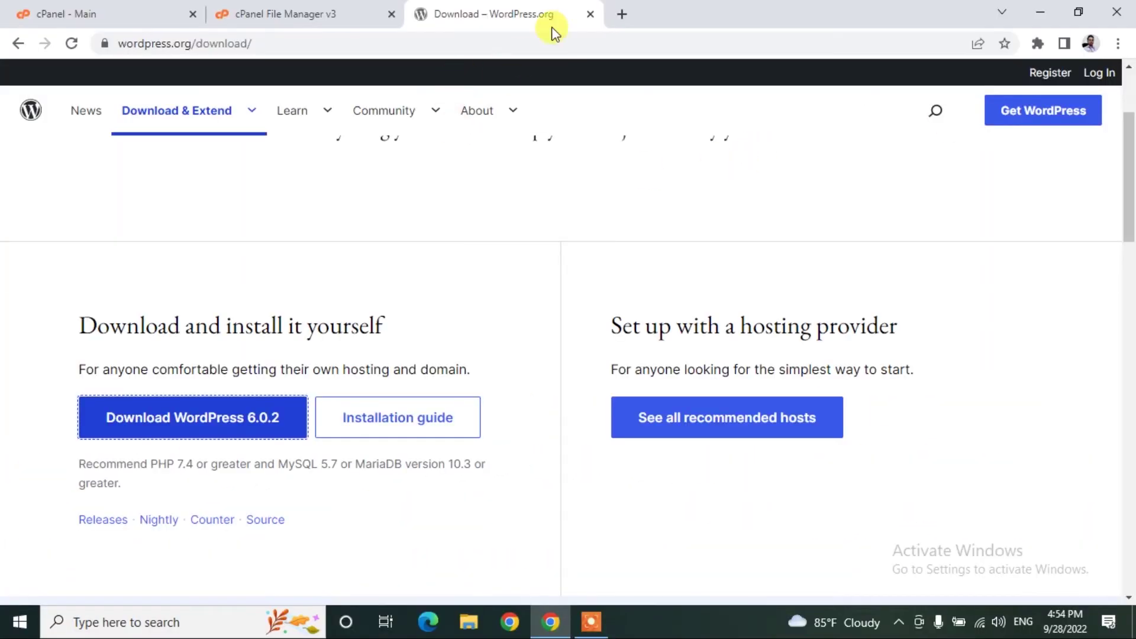
# Upload wordpress-6.0.2.zip from Downloads\Compressed into public_html/course.
pyautogui.click(589, 14)
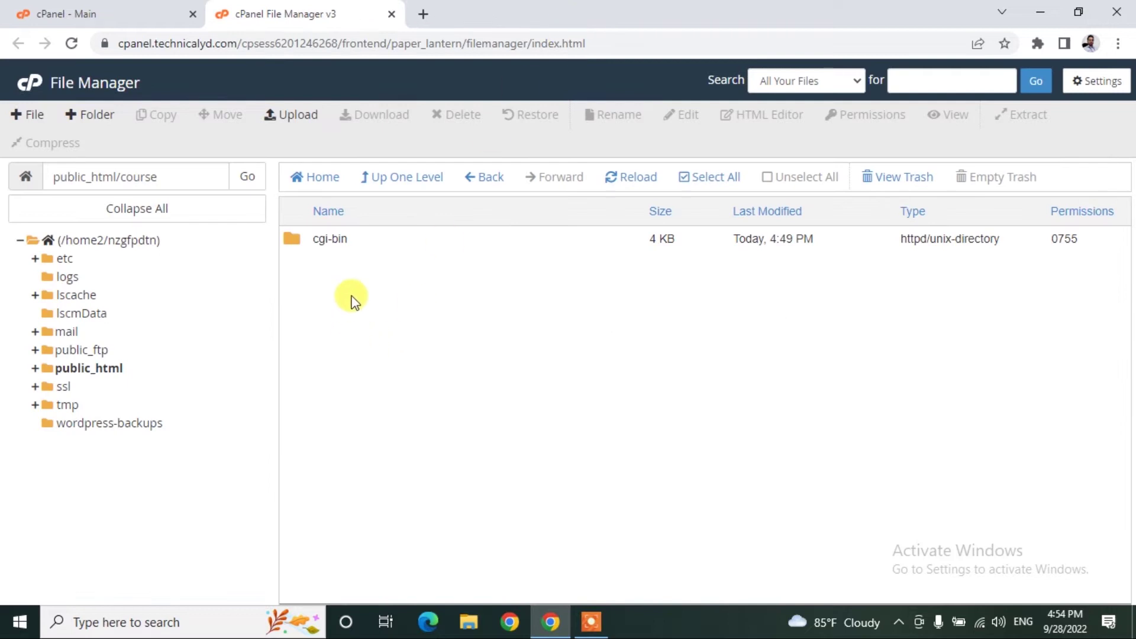
pyautogui.click(297, 118)
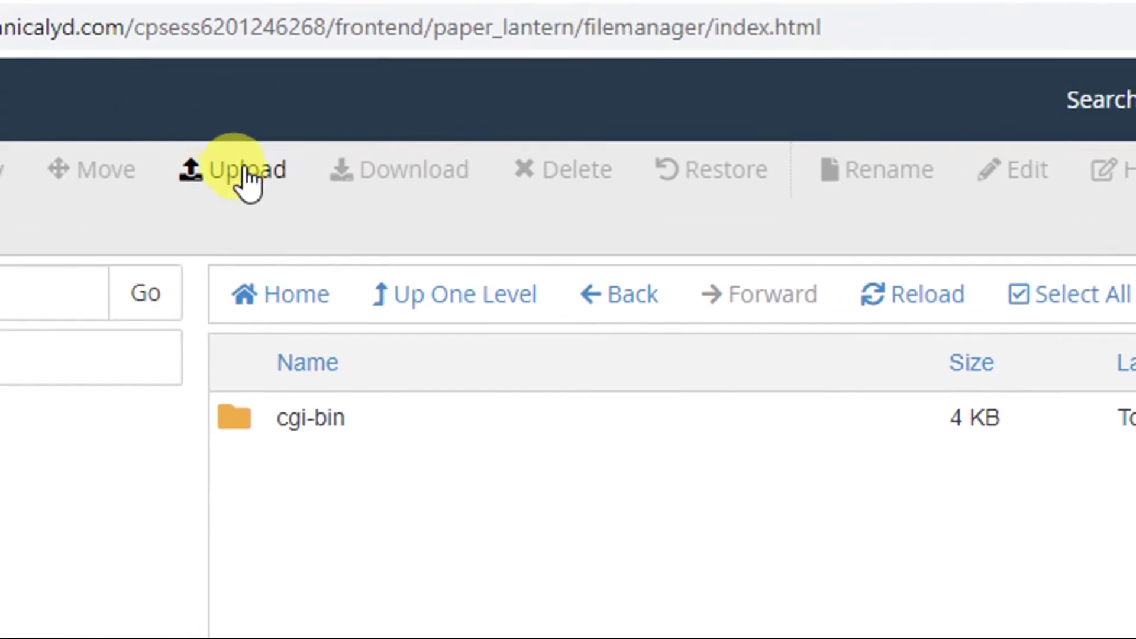
pyautogui.click(295, 118)
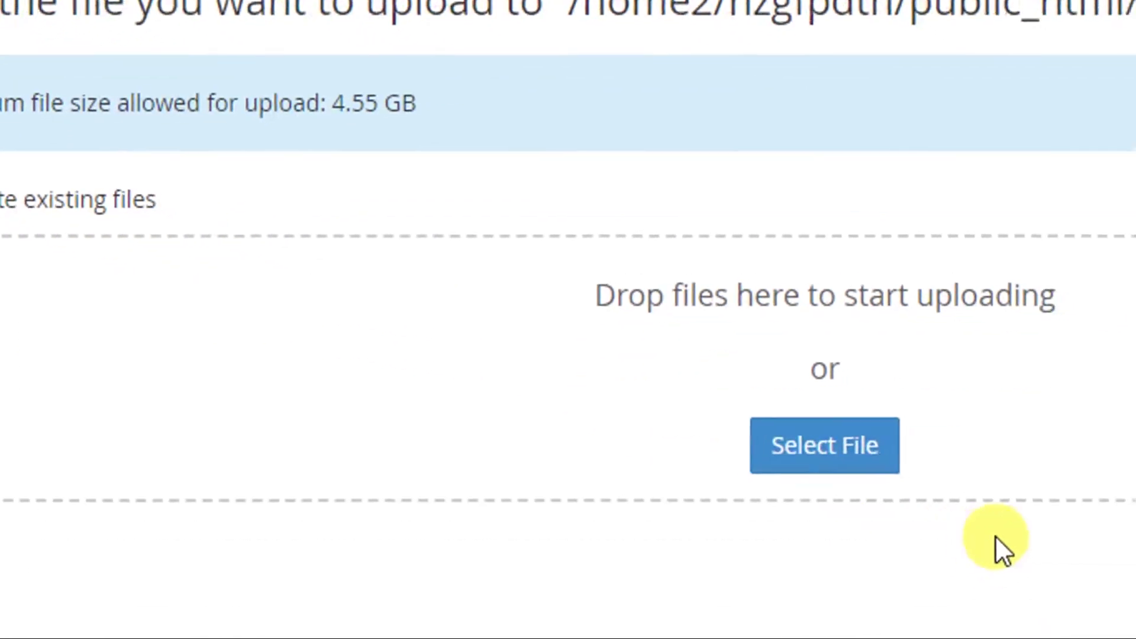
pyautogui.click(856, 444)
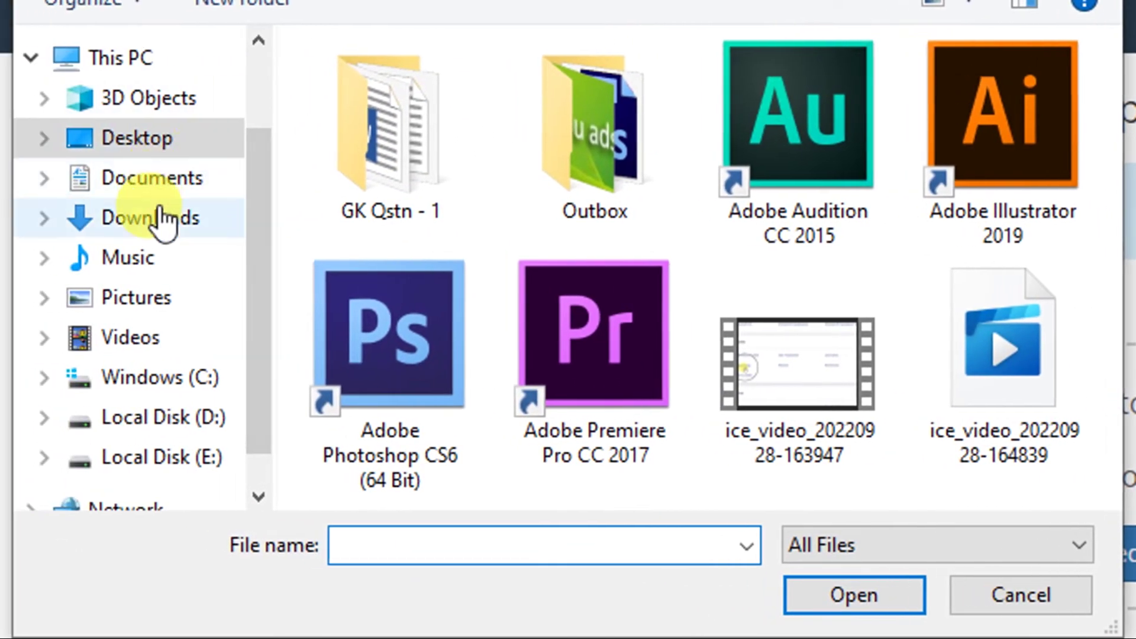
pyautogui.click(6, 146)
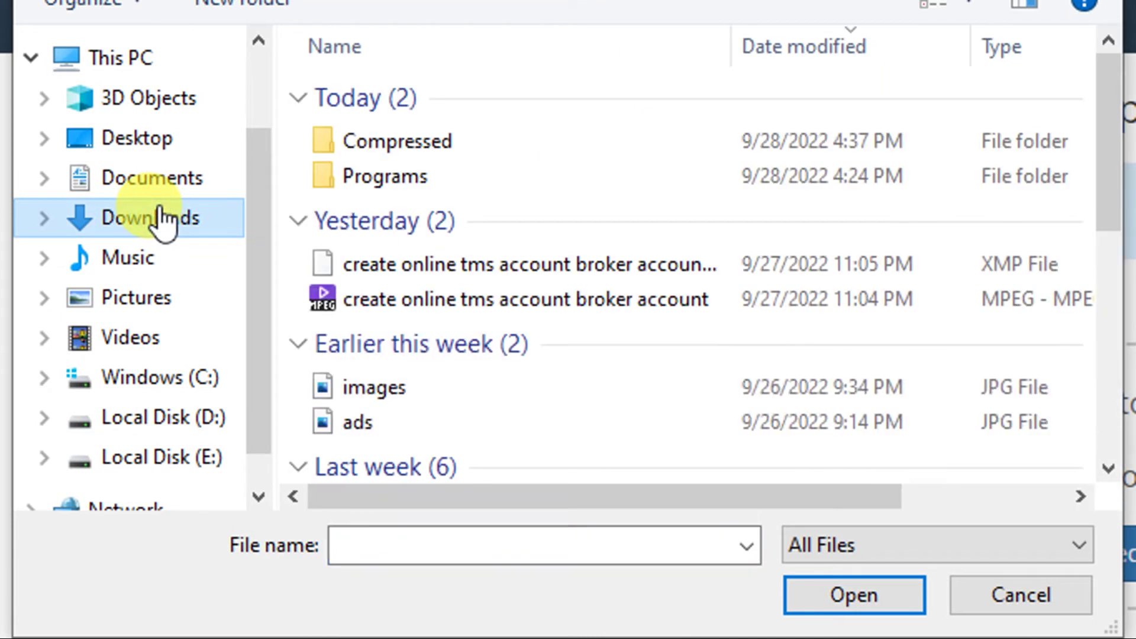
pyautogui.click(388, 147)
pyautogui.doubleClick(388, 147)
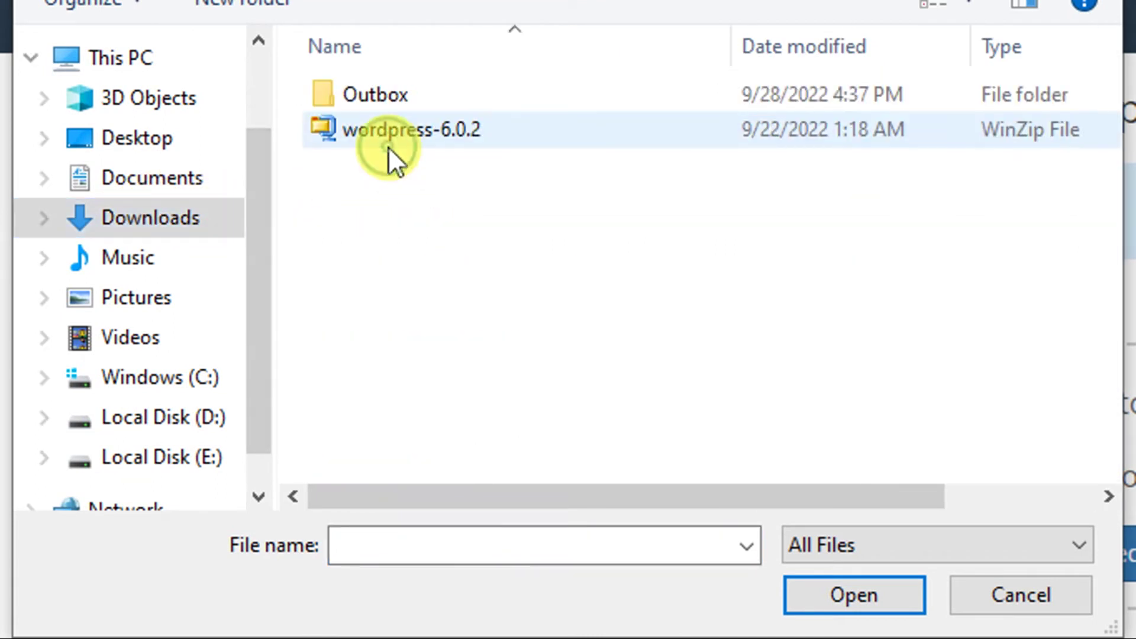
pyautogui.click(384, 136)
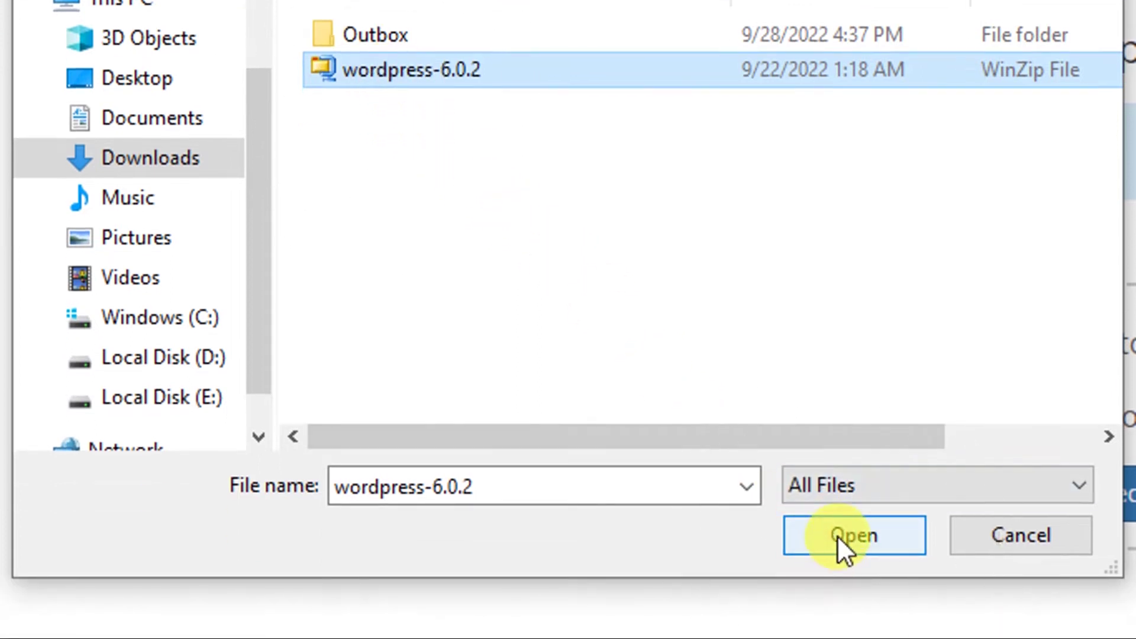
pyautogui.click(837, 595)
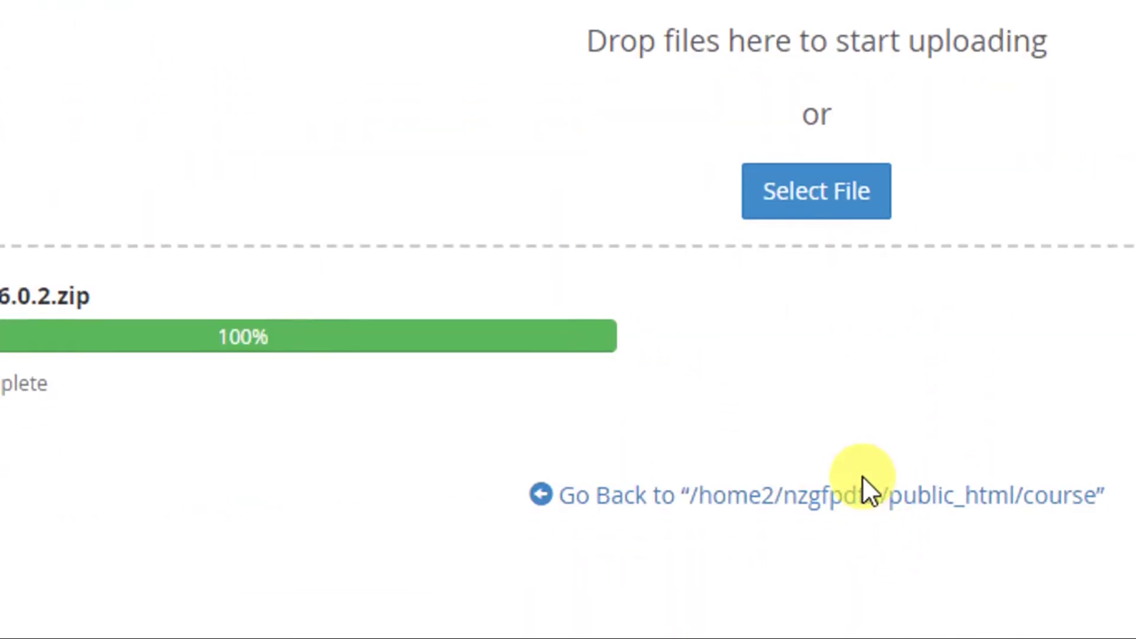
# Extract wordpress-6.0.2.zip into /public_html/course and close the extraction results.
pyautogui.click(852, 497)
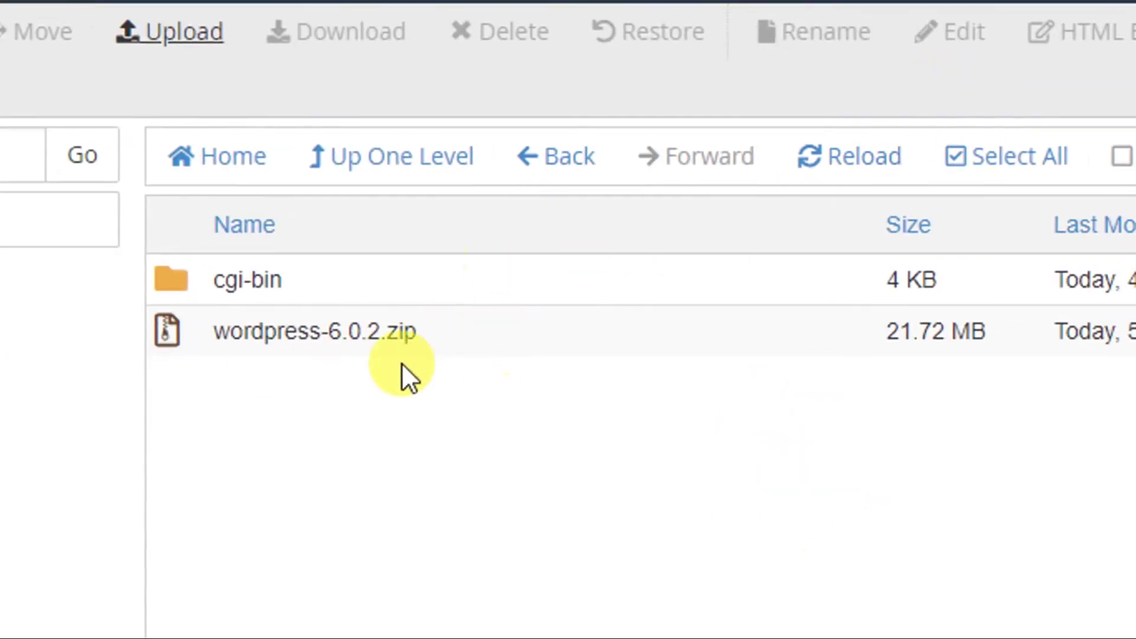
pyautogui.click(366, 331)
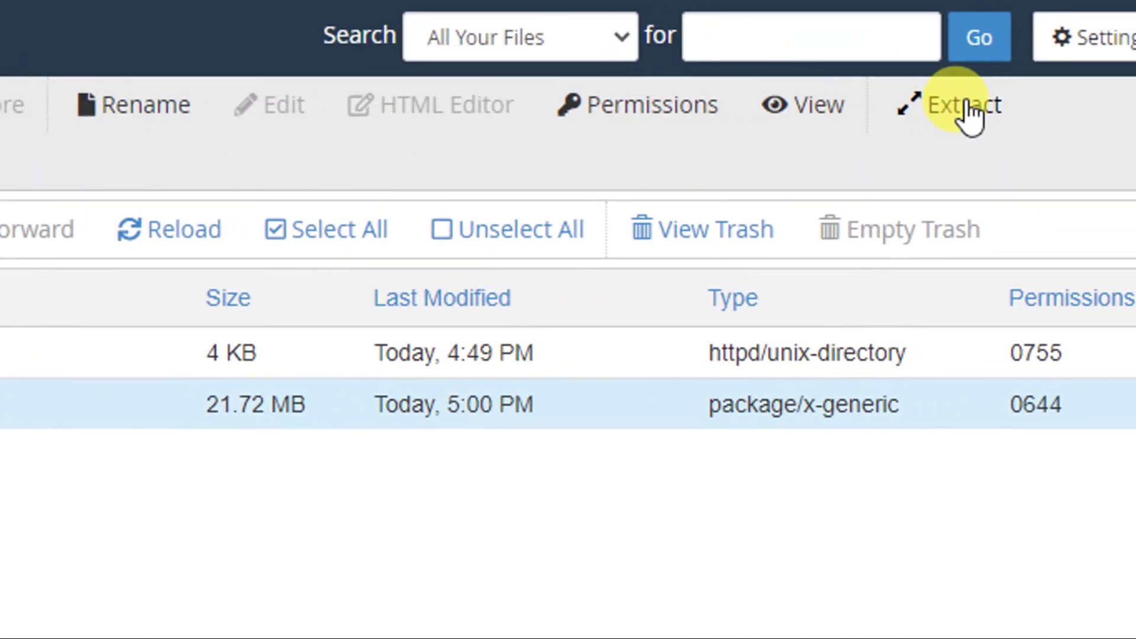
pyautogui.click(971, 115)
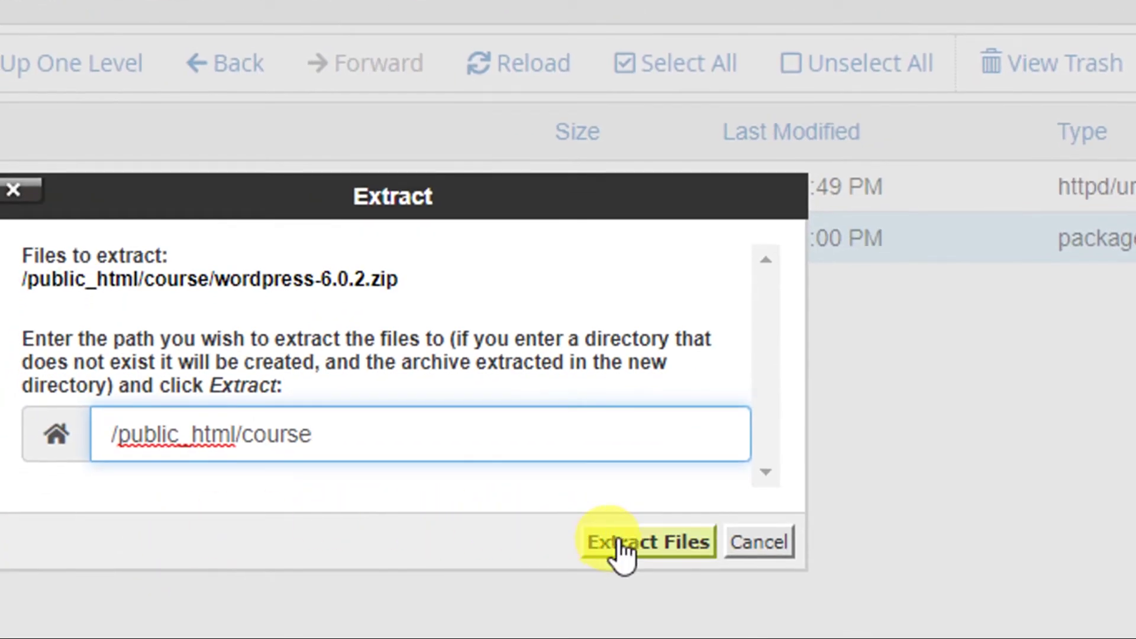
pyautogui.click(621, 547)
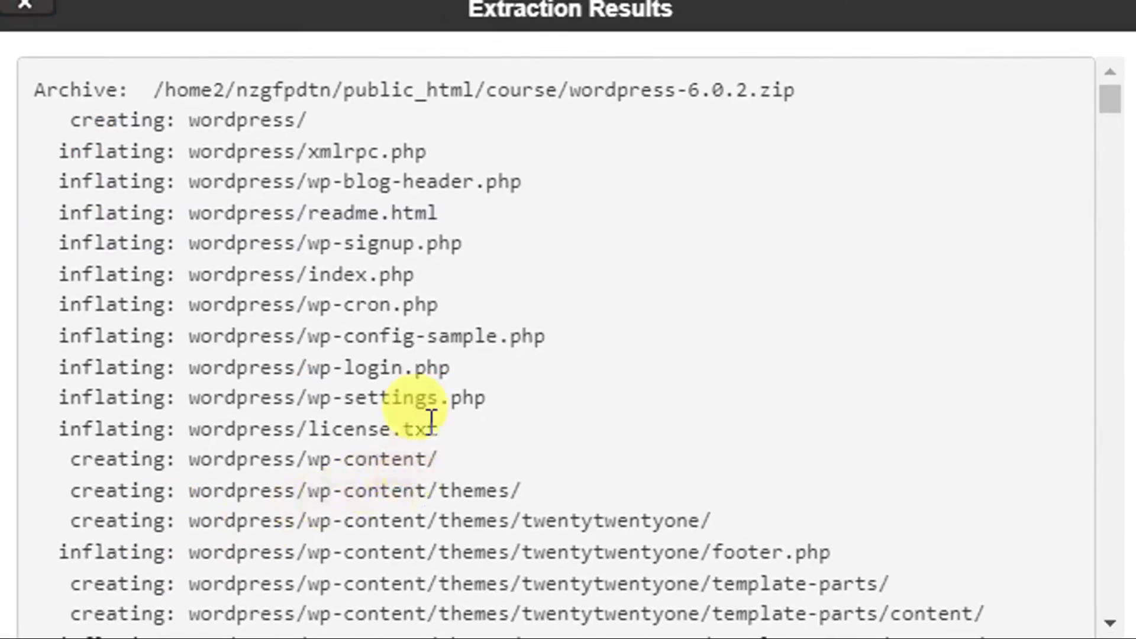
pyautogui.scroll(-10, 601, 303)
pyautogui.scroll(-15, 601, 303)
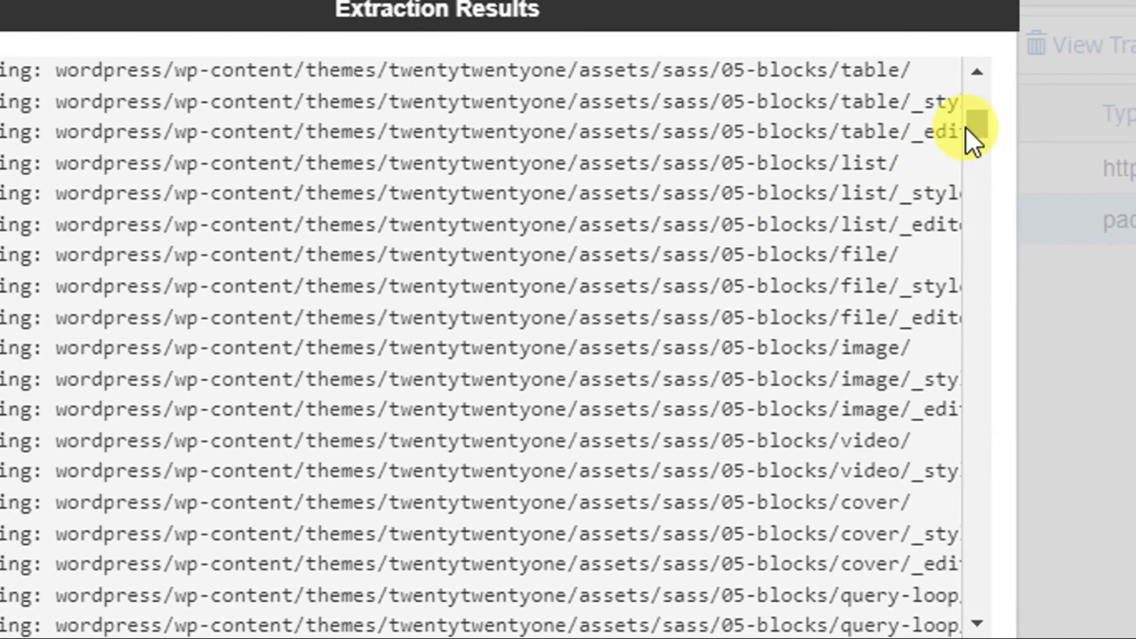
pyautogui.moveTo(1009, 127); pyautogui.dragTo(1014, 606)
pyautogui.moveTo(965, 573); pyautogui.dragTo(899, 598)
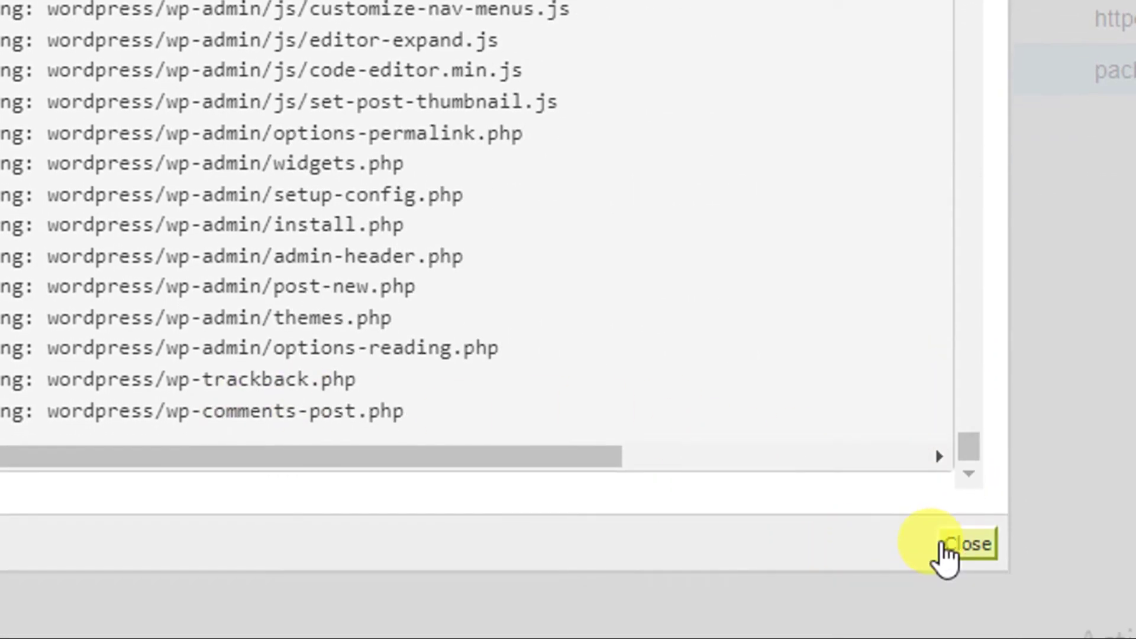
pyautogui.click(942, 543)
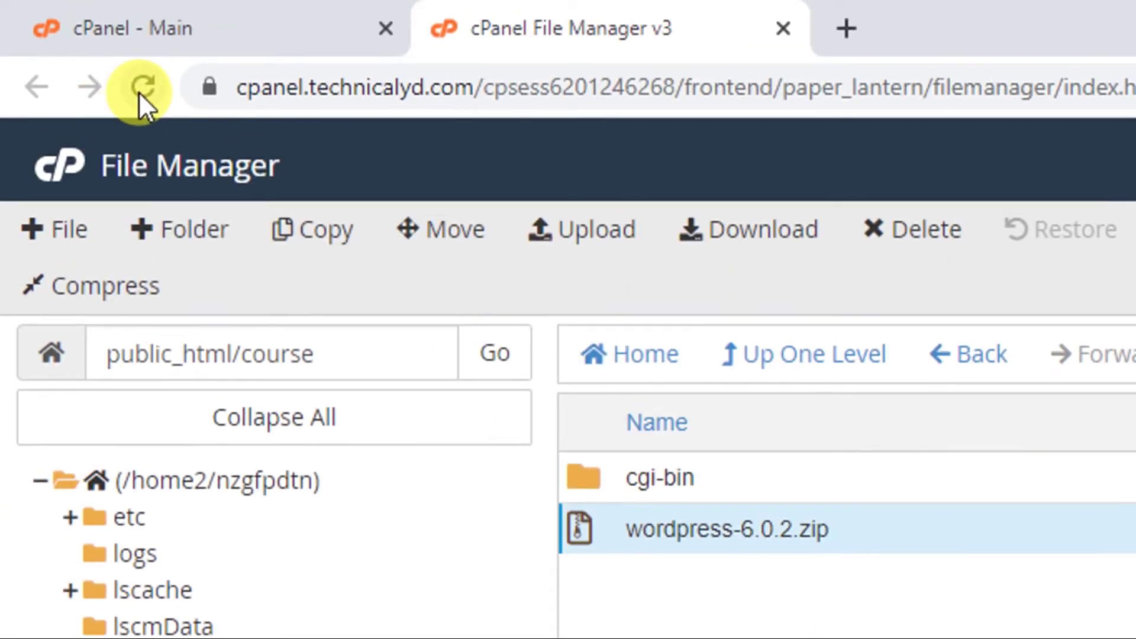
# Reload File Manager and open the public_html > course folder.
pyautogui.click(139, 90)
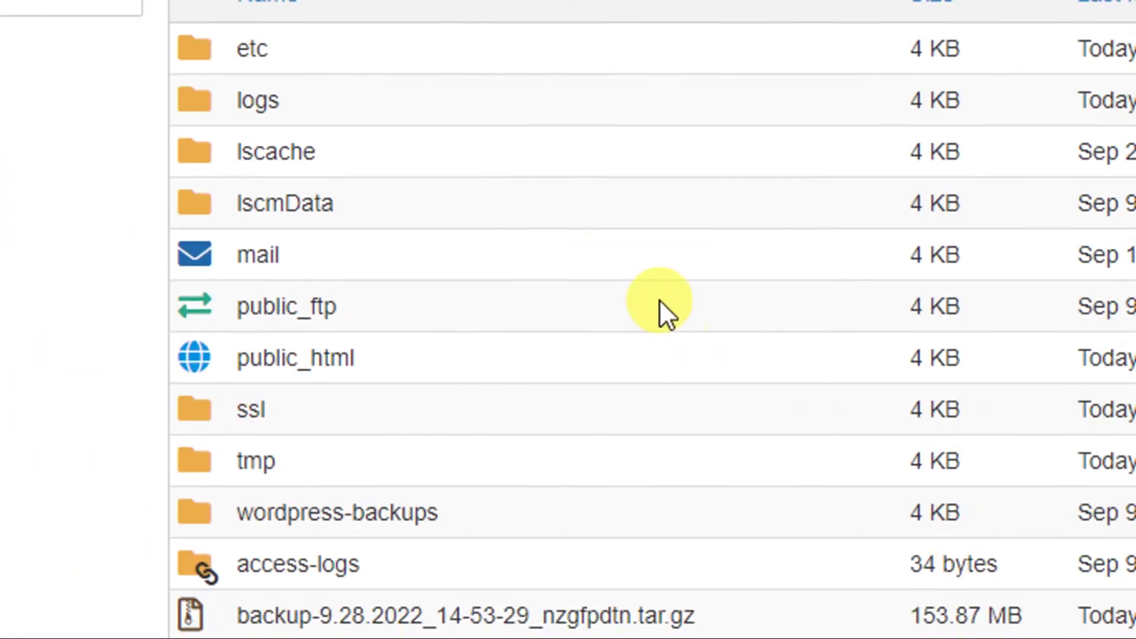
pyautogui.click(444, 354)
pyautogui.doubleClick(443, 353)
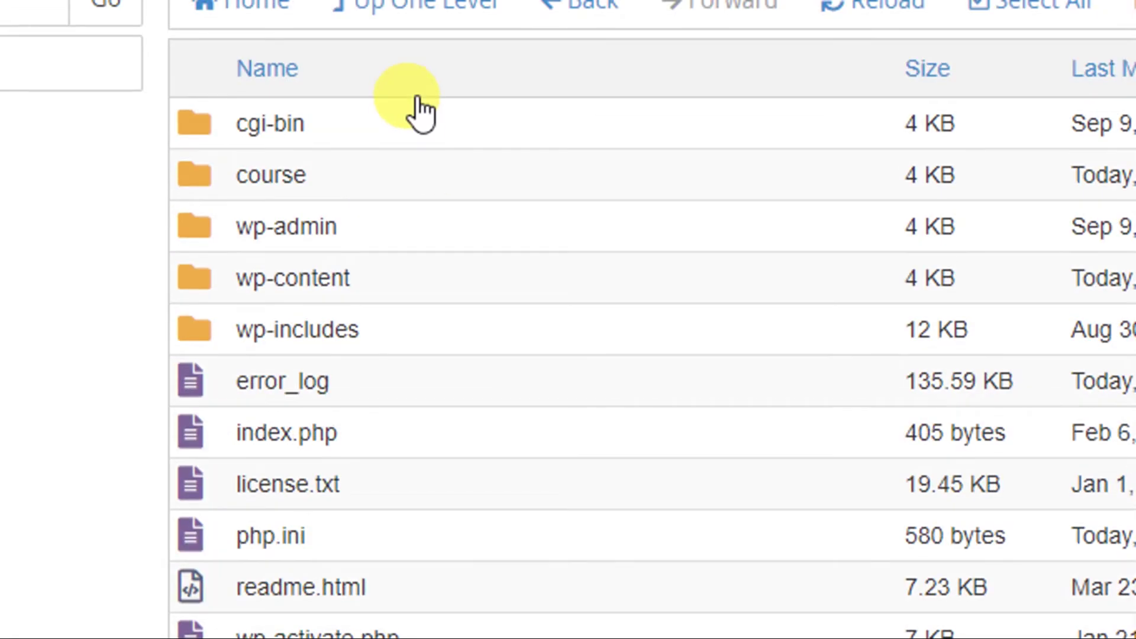
pyautogui.click(386, 171)
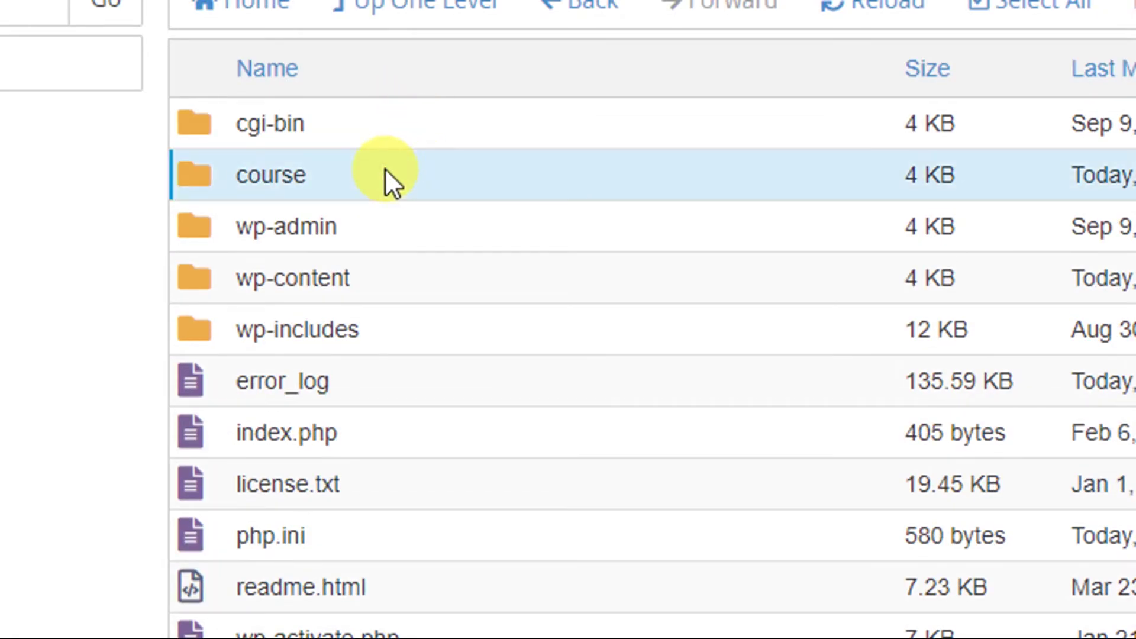
pyautogui.doubleClick(385, 172)
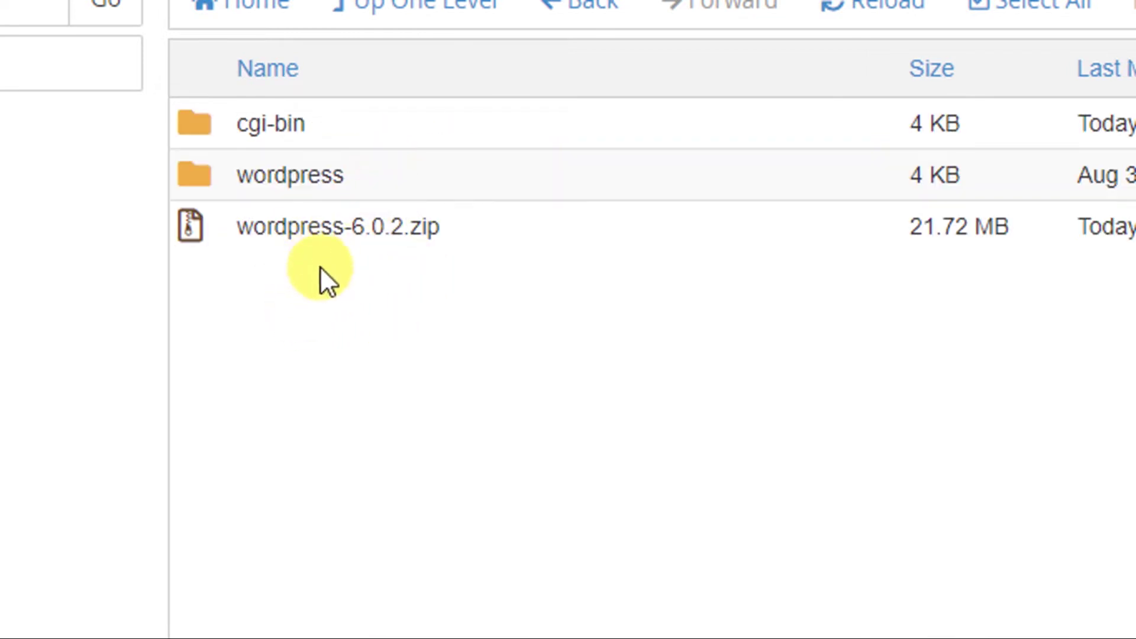
# Permanently delete wordpress-6.0.2.zip, skipping the trash.
pyautogui.click(335, 237)
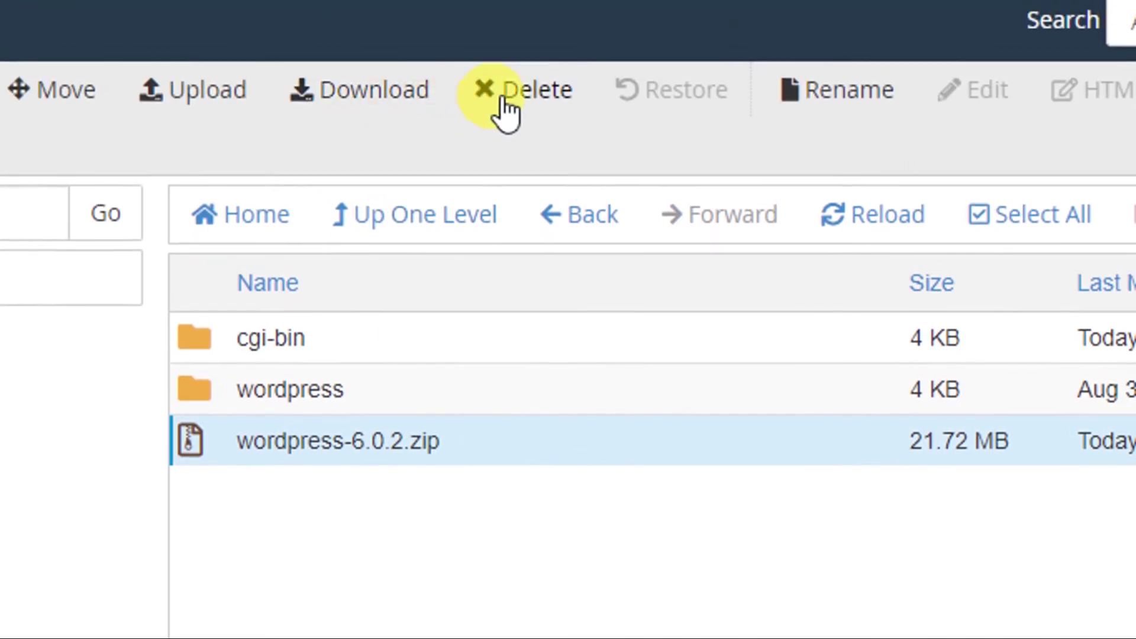
pyautogui.click(531, 102)
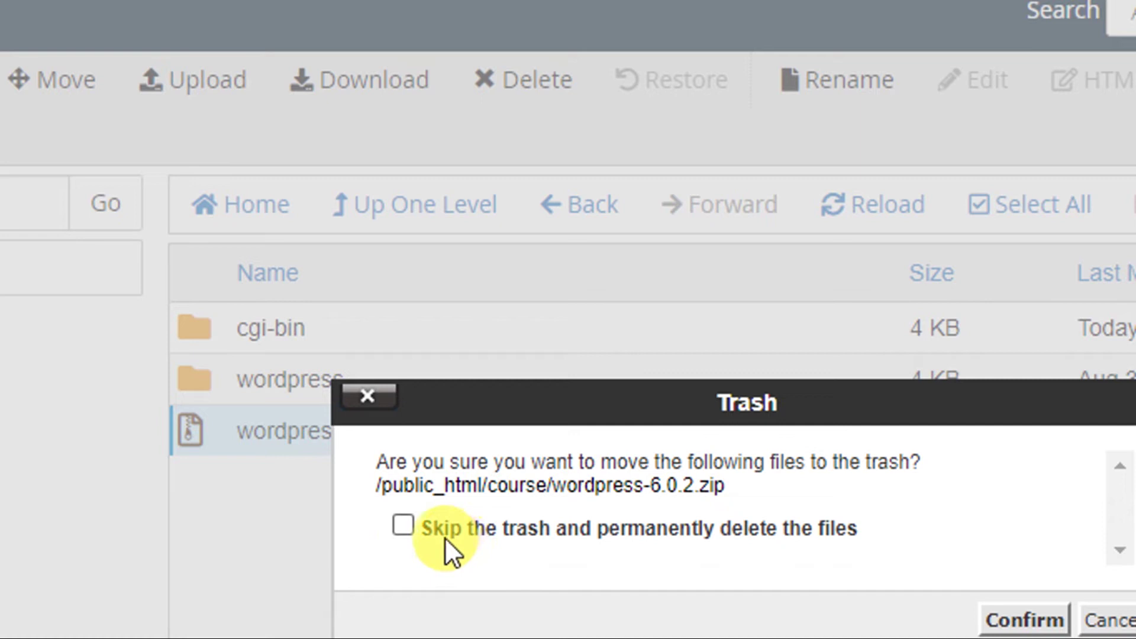
pyautogui.click(404, 528)
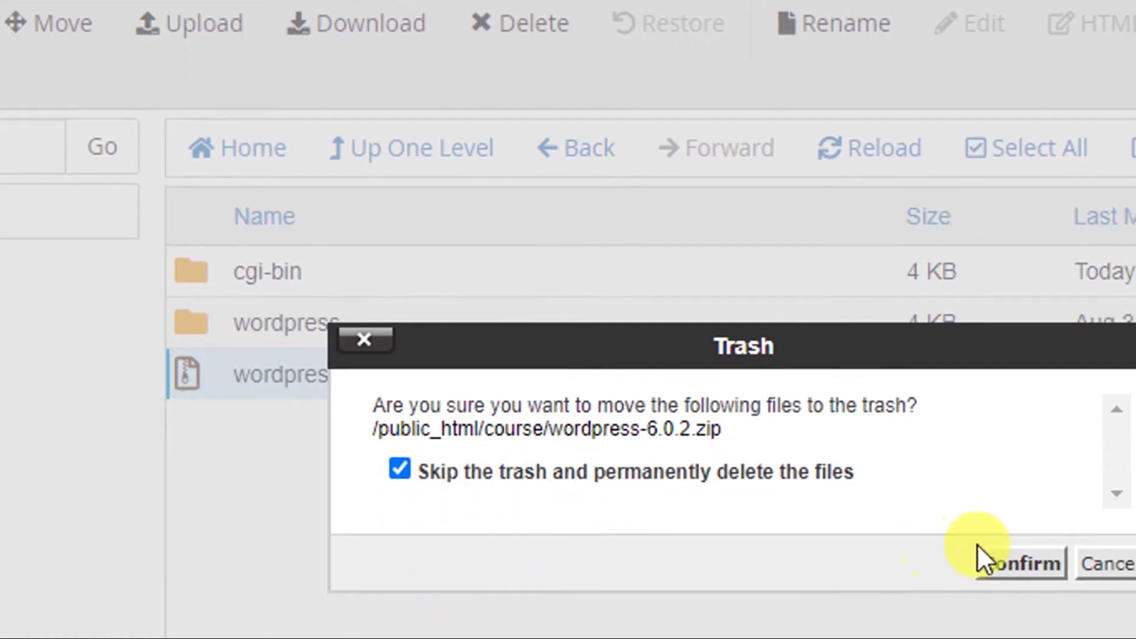
pyautogui.click(1001, 623)
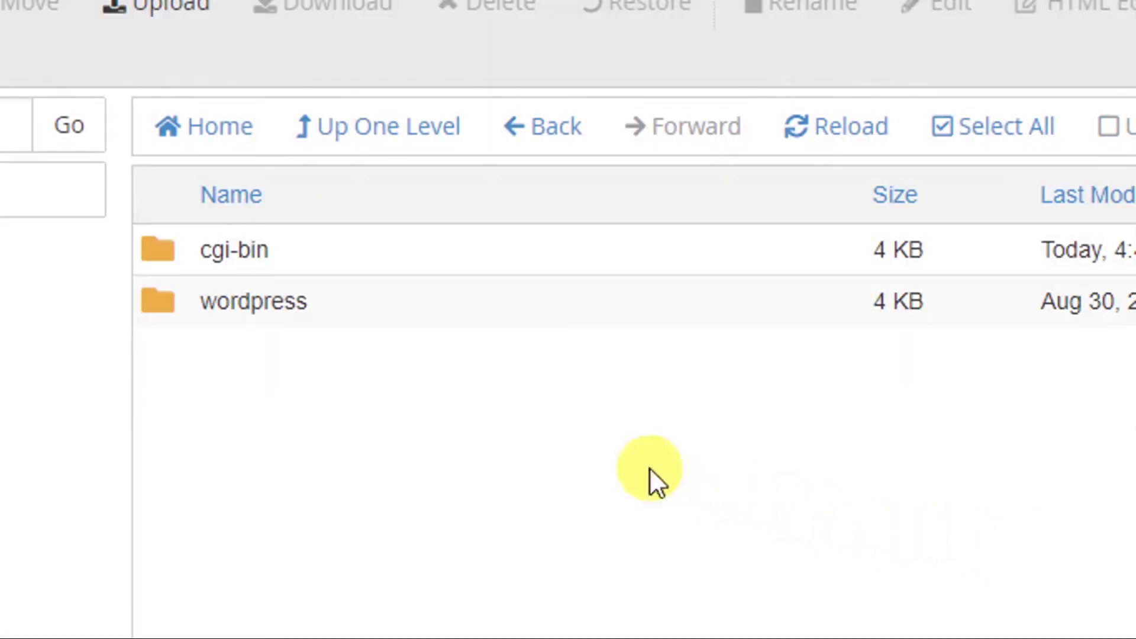
# Open the wordpress folder to list its site files.
pyautogui.click(334, 306)
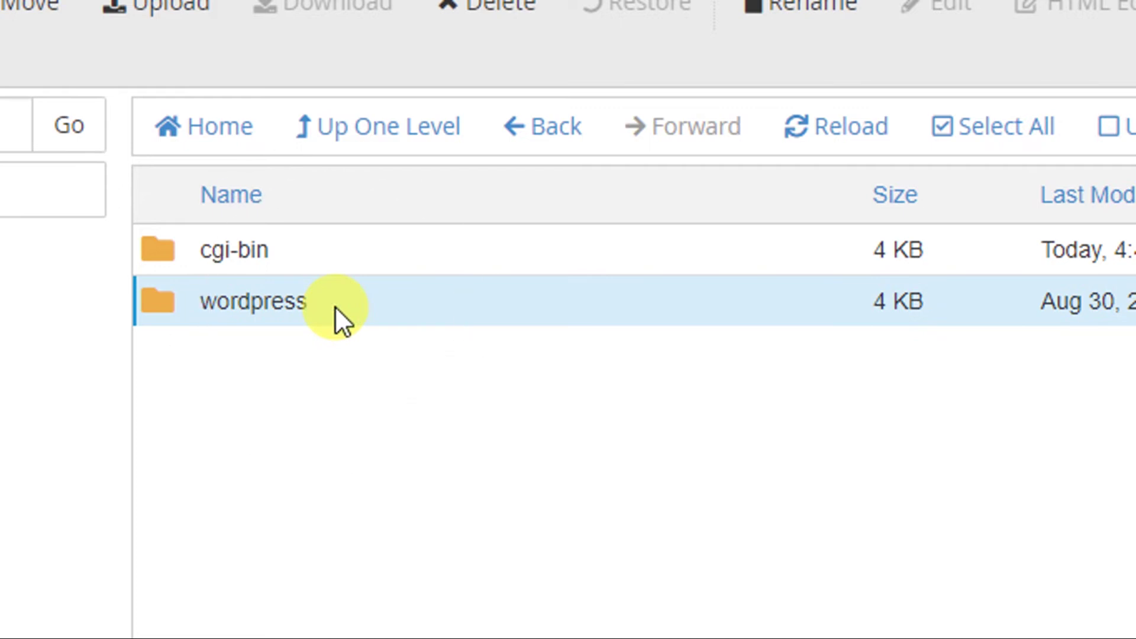
pyautogui.doubleClick(335, 307)
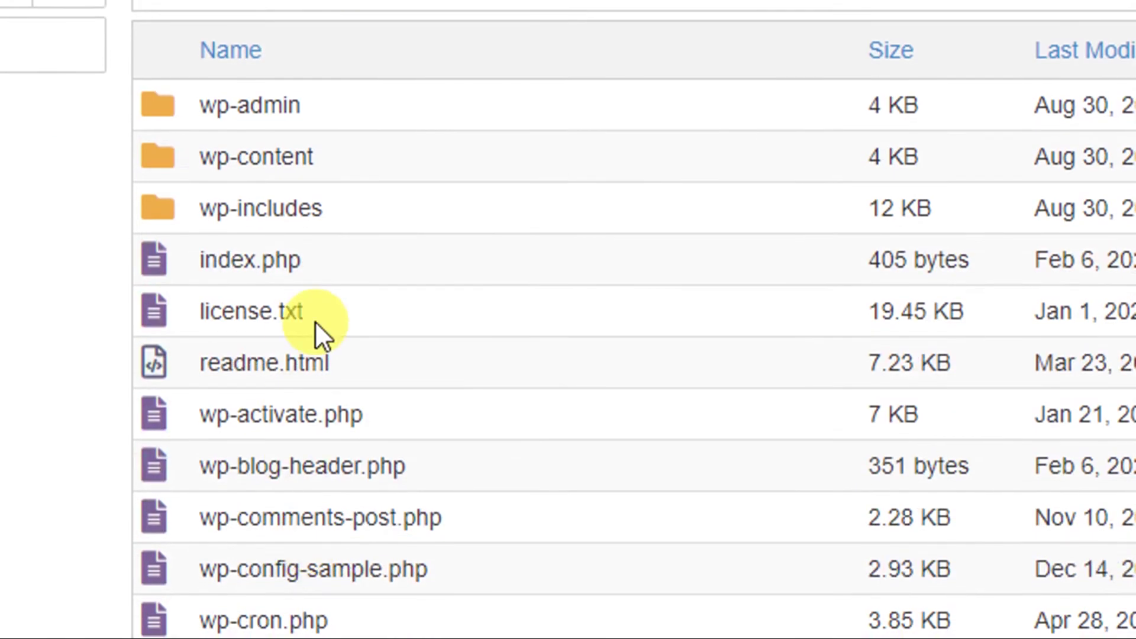
pyautogui.click(315, 321)
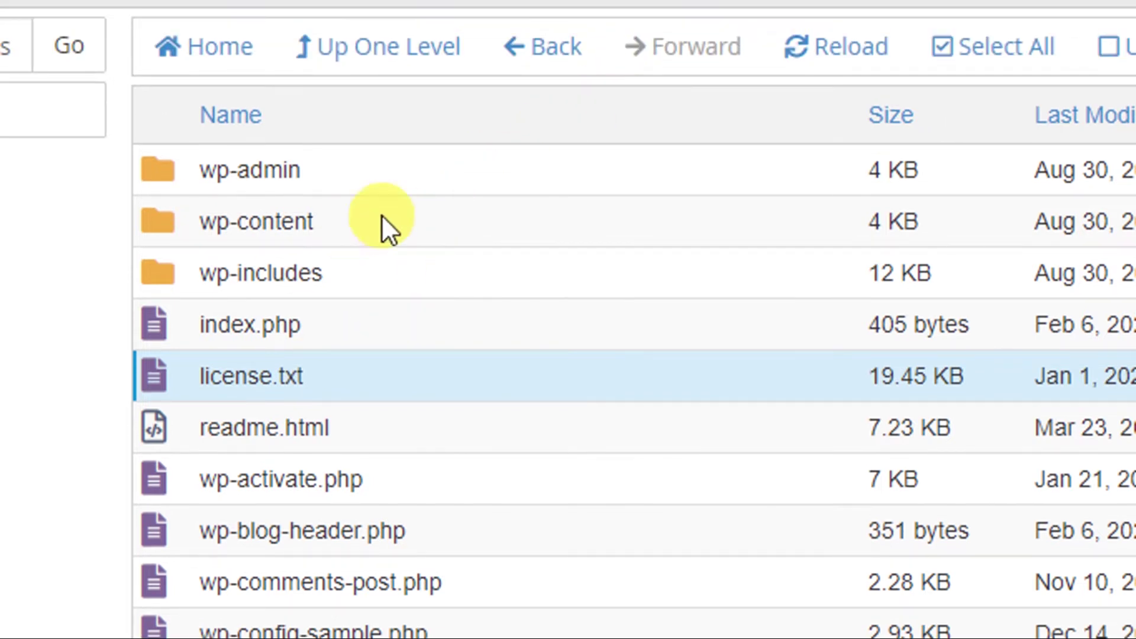
# Move every file in the wordpress folder to /public_html/course/.
pyautogui.scroll(-3, 364, 482)
pyautogui.scroll(3, 364, 482)
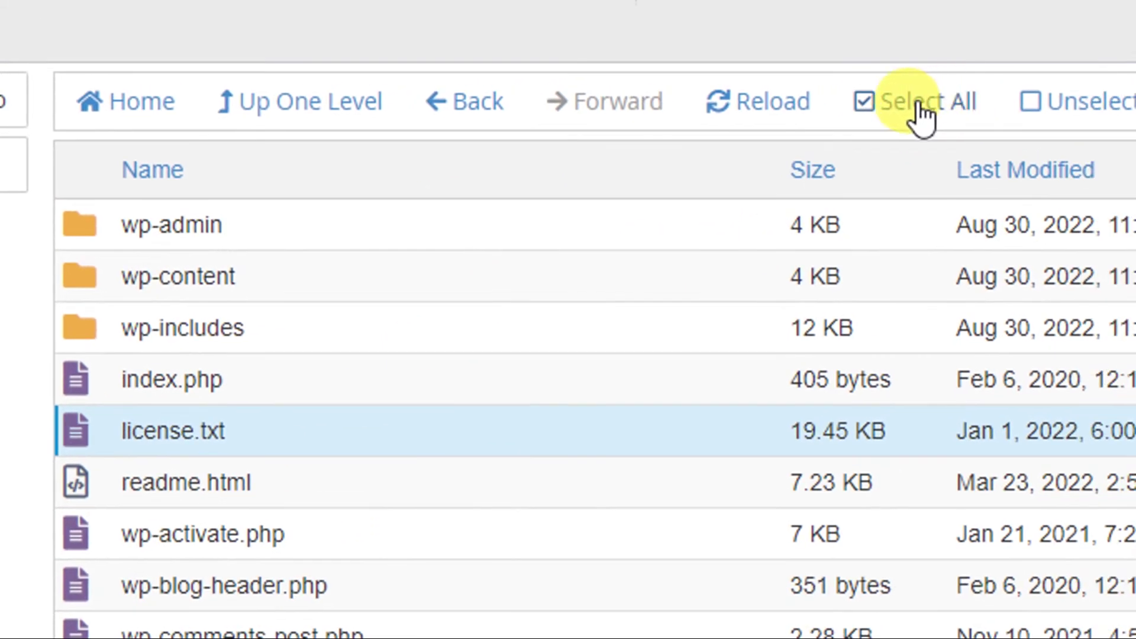
pyautogui.click(920, 110)
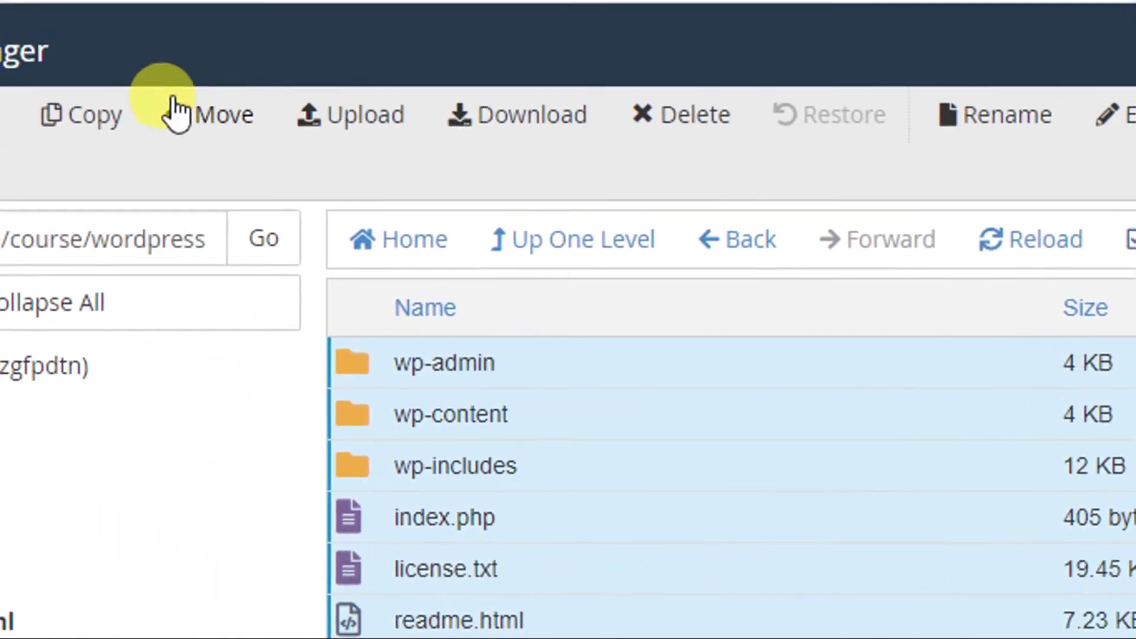
pyautogui.click(218, 140)
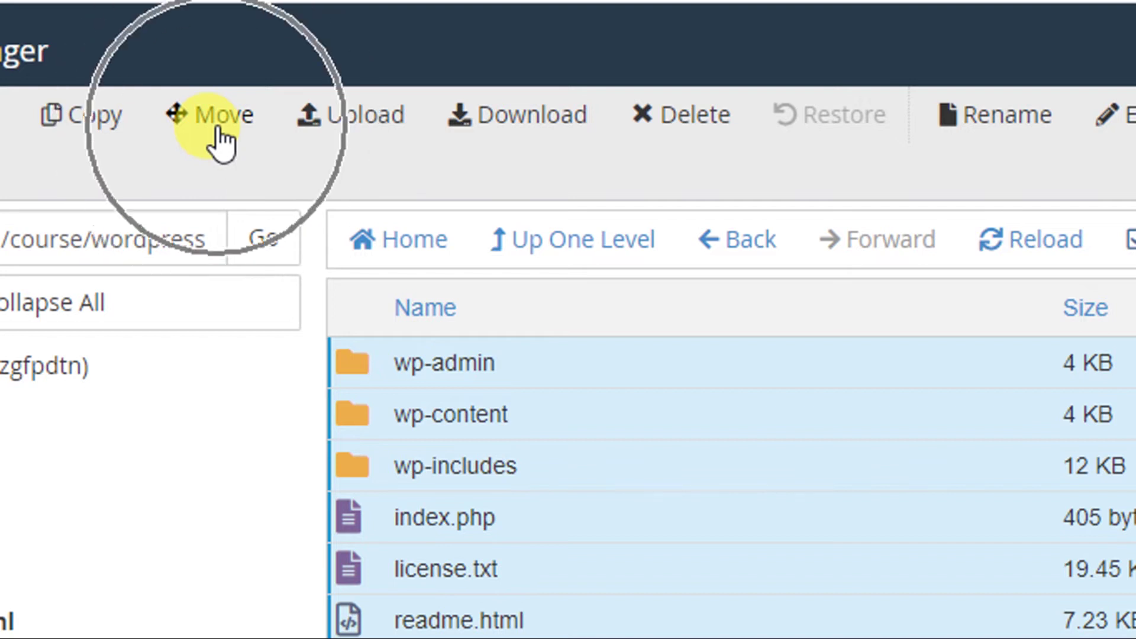
pyautogui.click(220, 141)
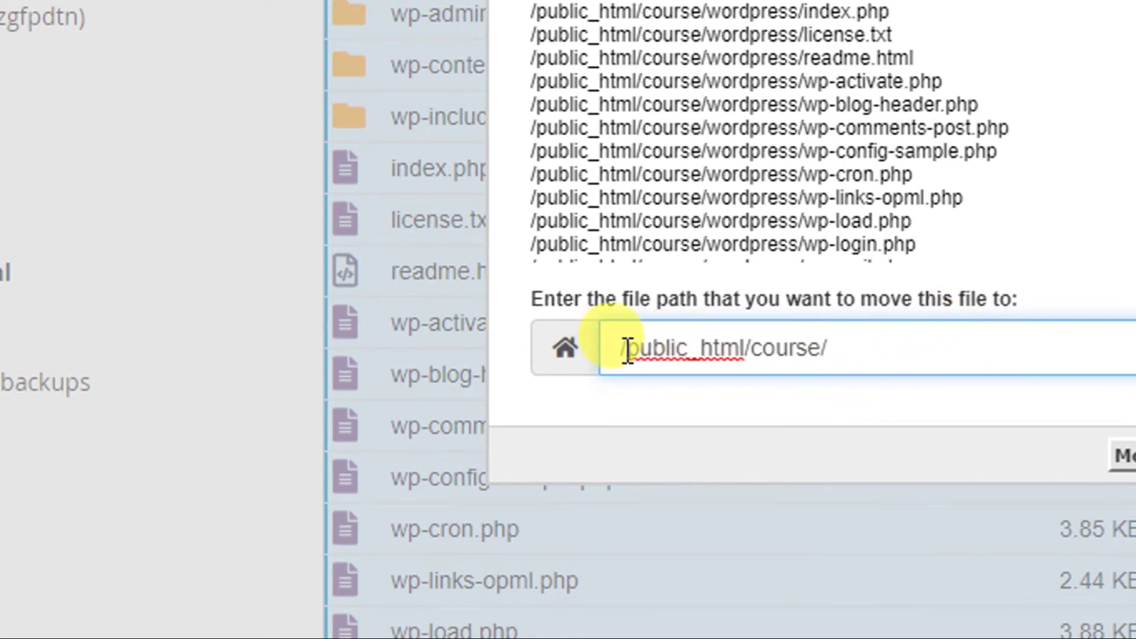
pyautogui.click(857, 353)
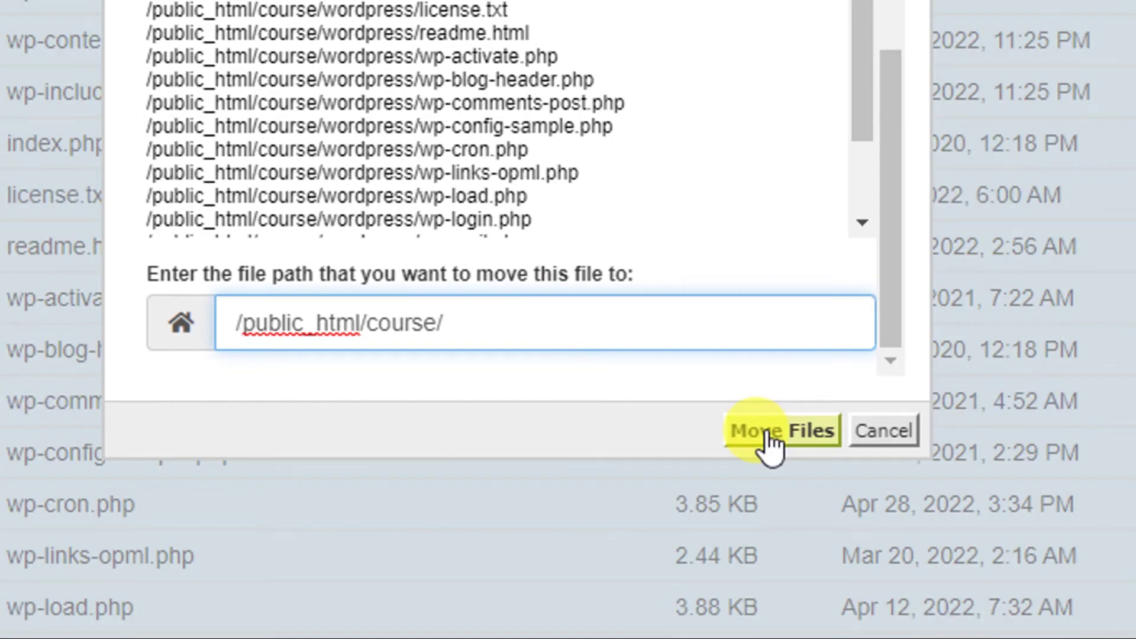
pyautogui.click(769, 441)
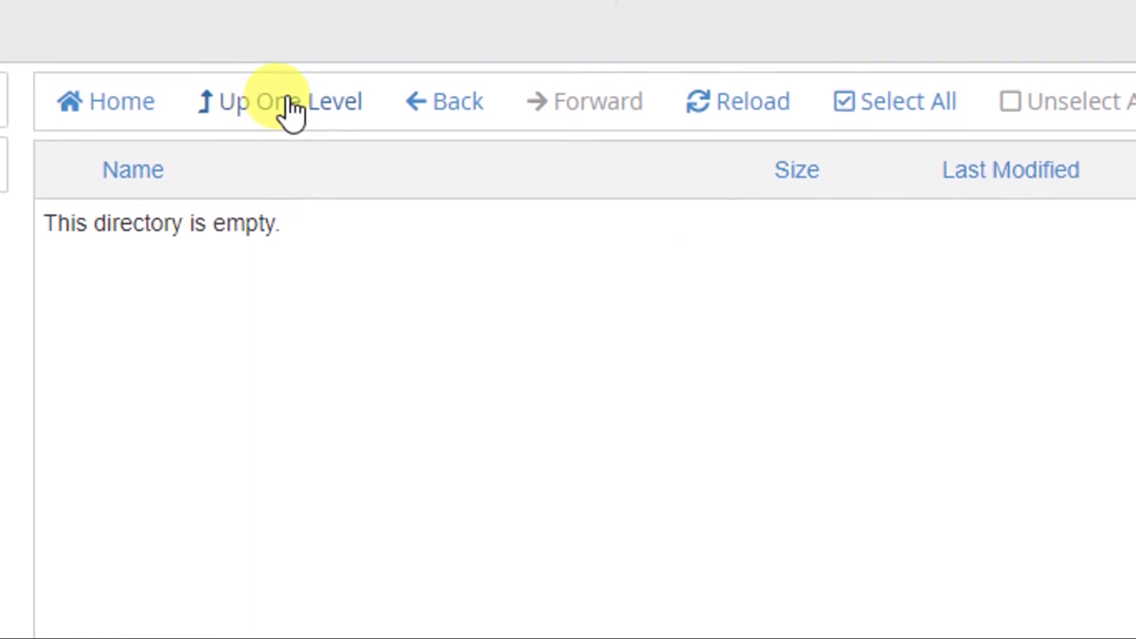
# Go up to the course folder and select wp-config-sample.php.
pyautogui.click(292, 111)
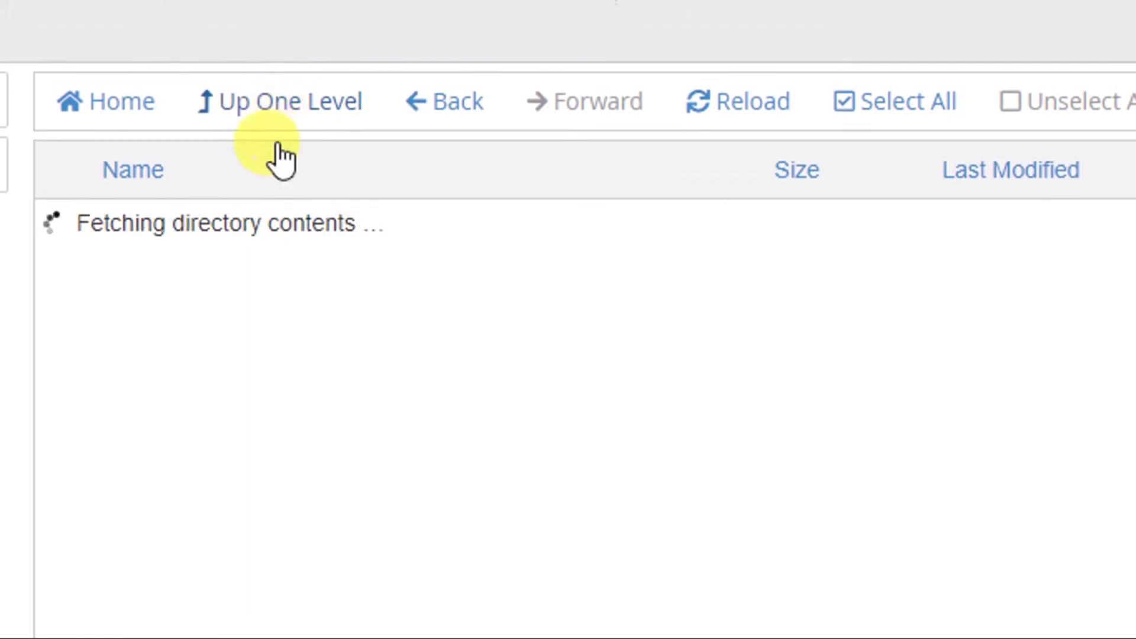
pyautogui.scroll(-4, 320, 550)
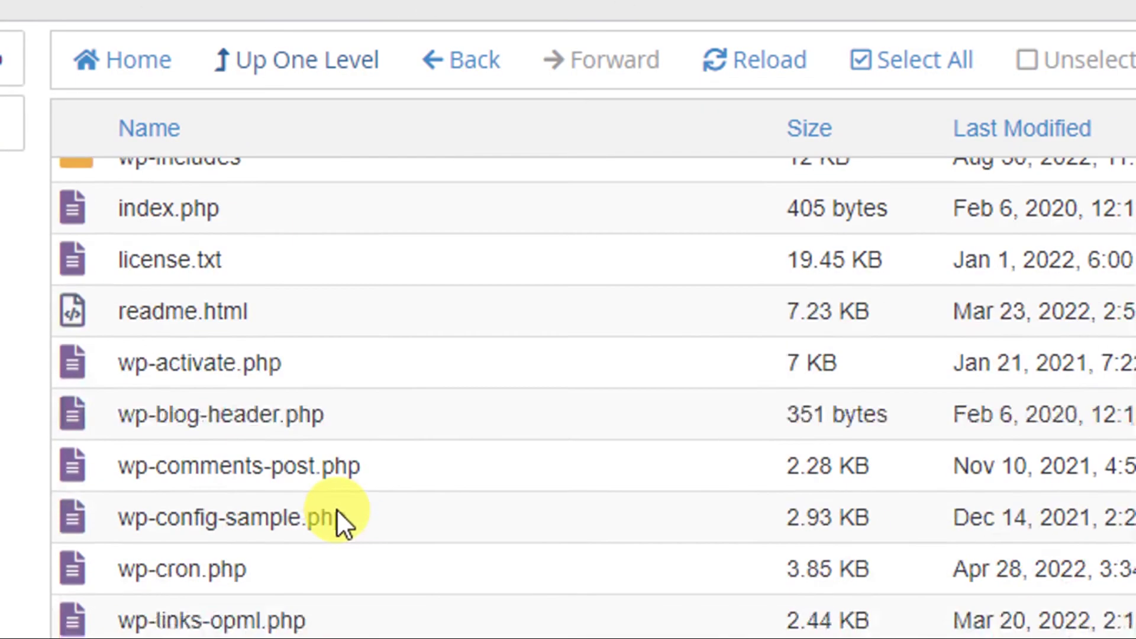
pyautogui.scroll(4, 337, 511)
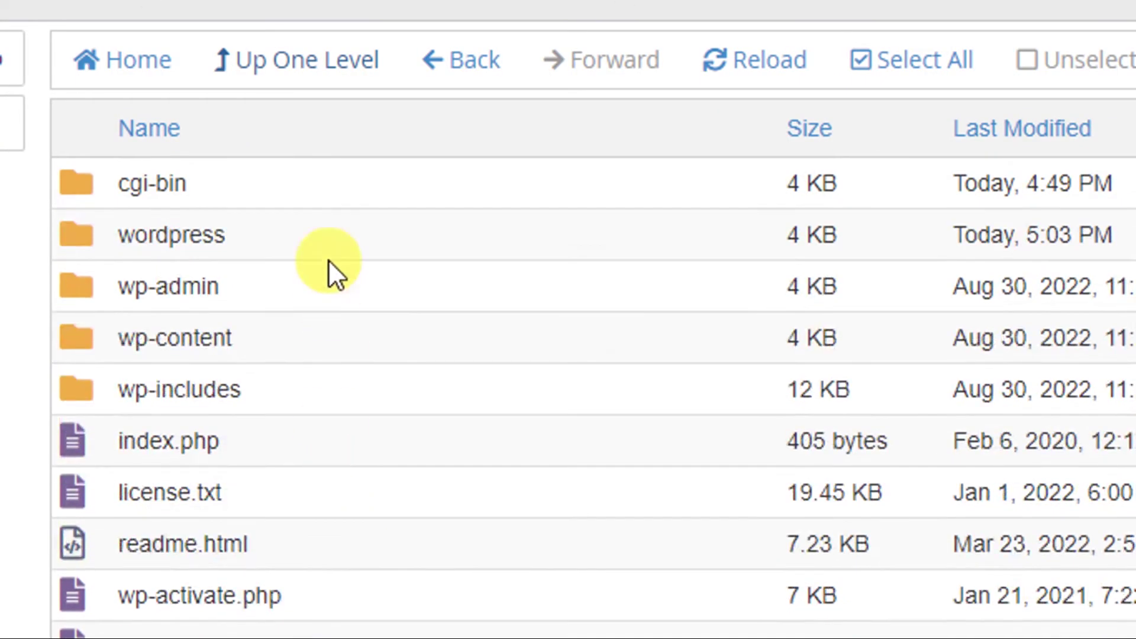
pyautogui.scroll(-8, 402, 343)
pyautogui.scroll(7, 438, 444)
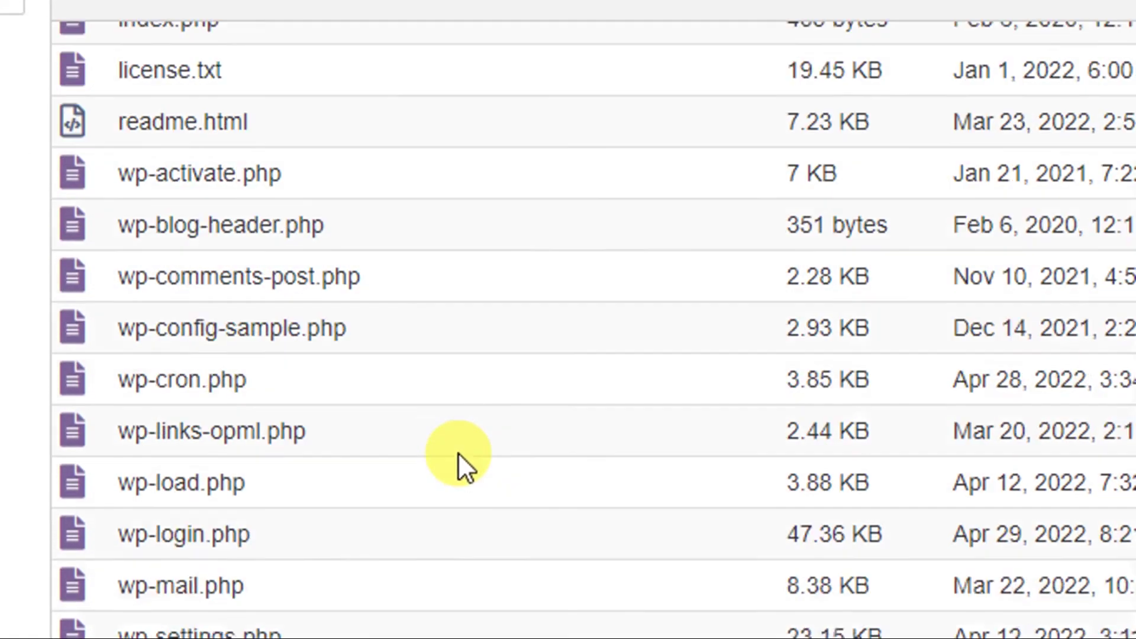
pyautogui.scroll(1, 343, 154)
pyautogui.scroll(-3, 502, 342)
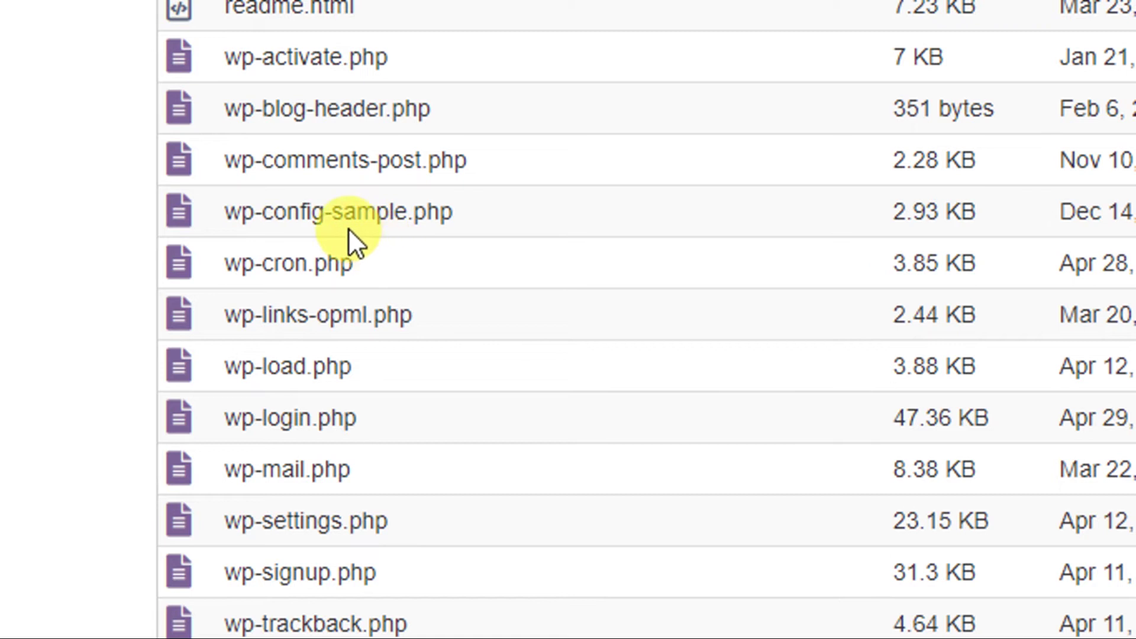
pyautogui.click(349, 220)
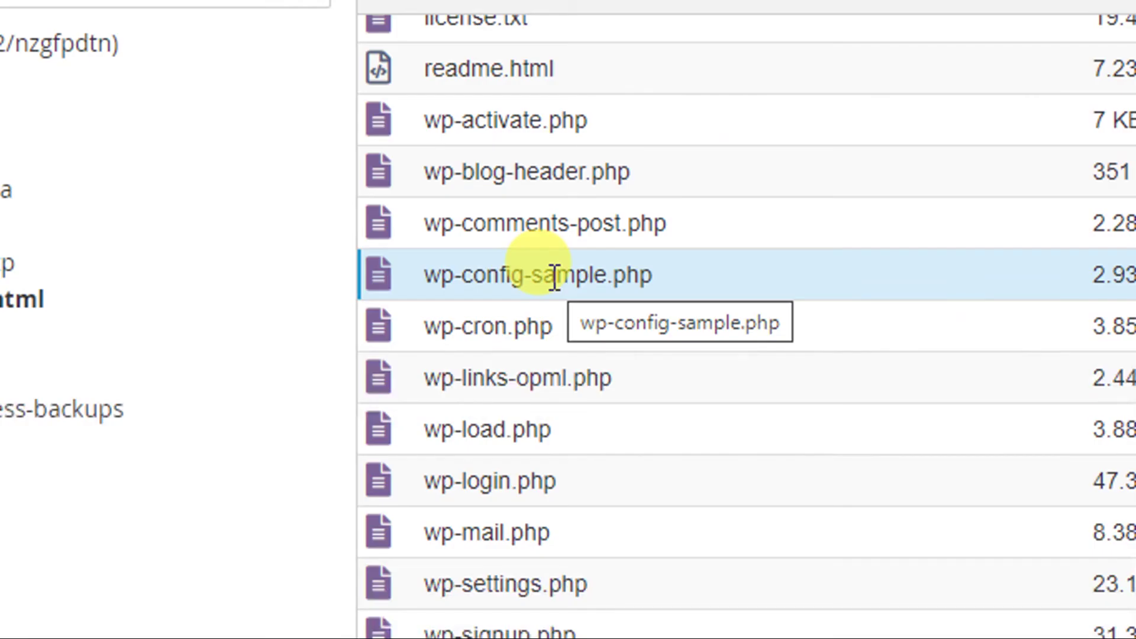
# Rename wp-config-sample.php to wp-config.php by removing '-sample'.
pyautogui.rightClick(535, 233)
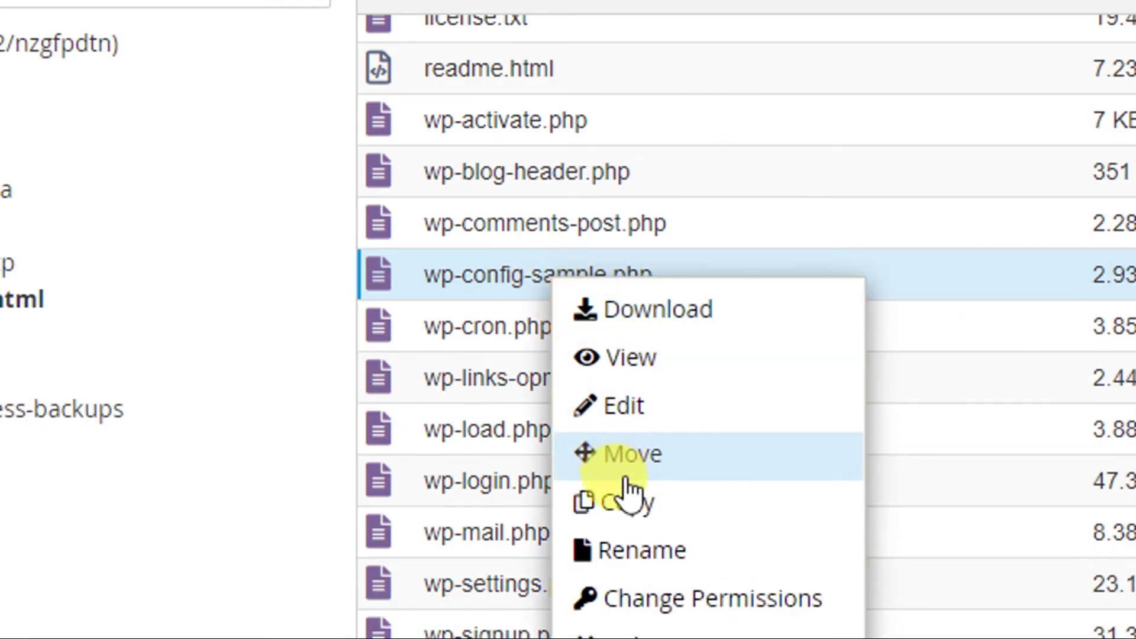
pyautogui.click(646, 544)
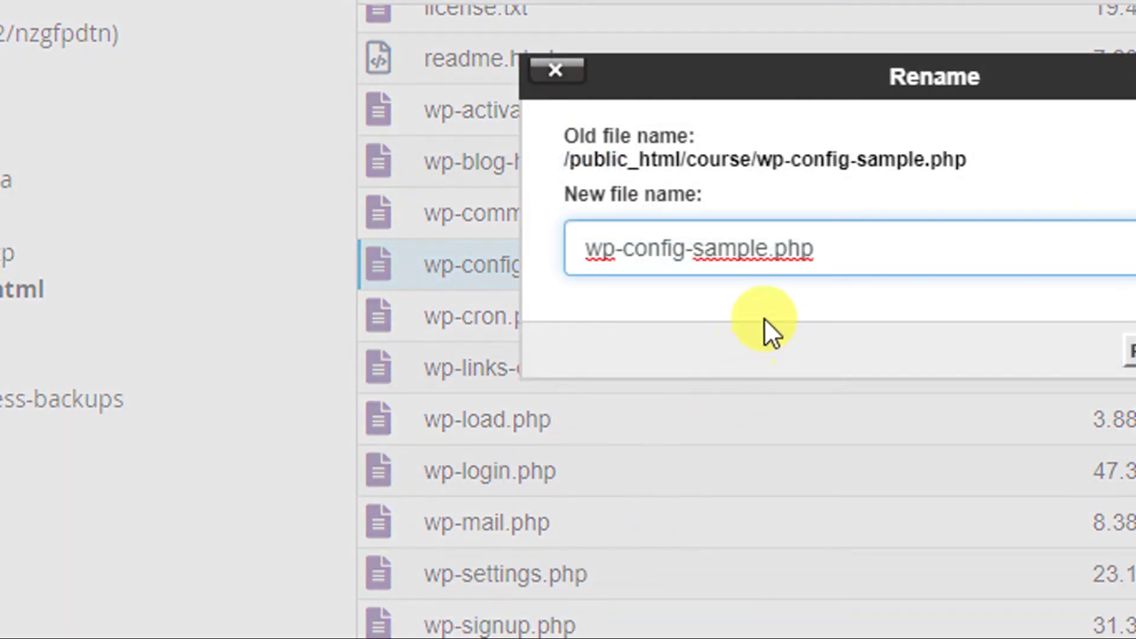
pyautogui.doubleClick(717, 249)
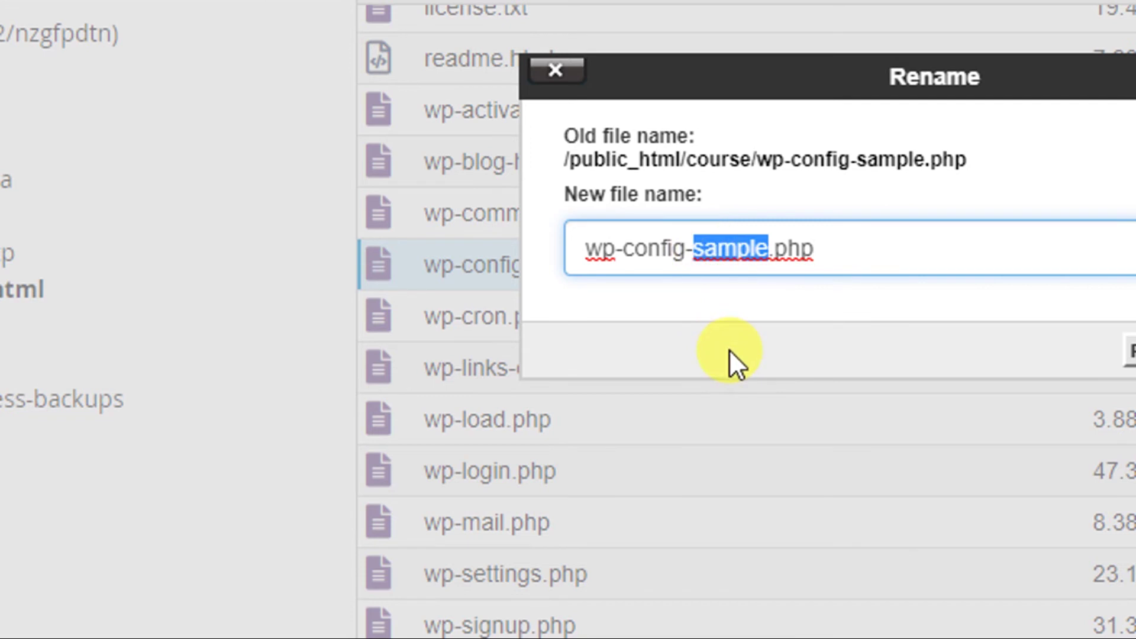
pyautogui.press('BackSpace')
pyautogui.press('BackSpace')
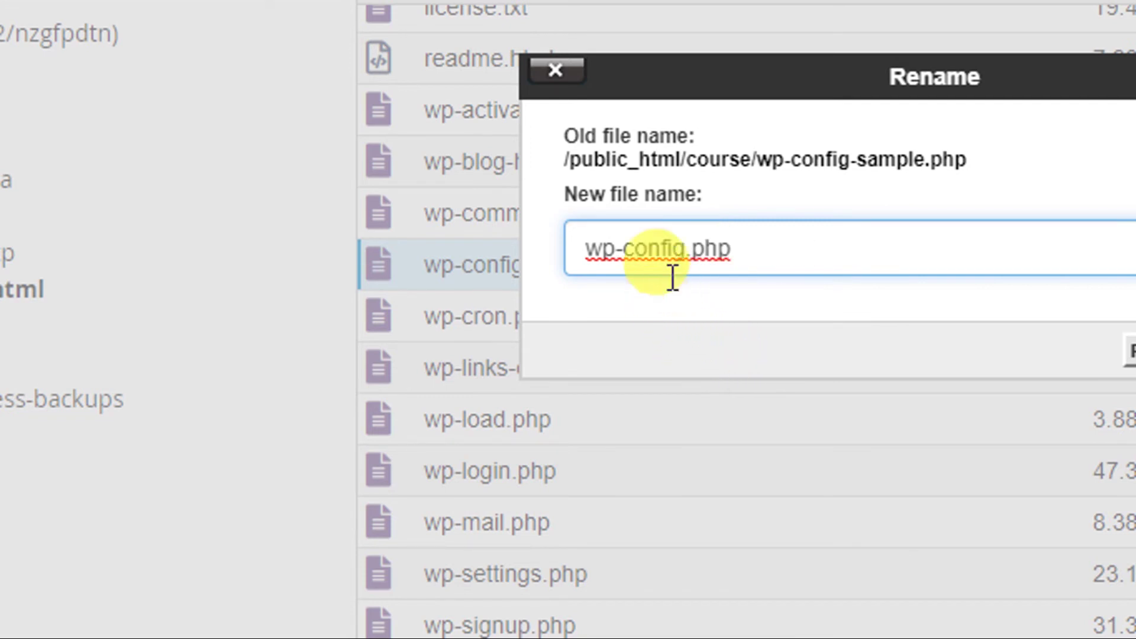
pyautogui.click(688, 257)
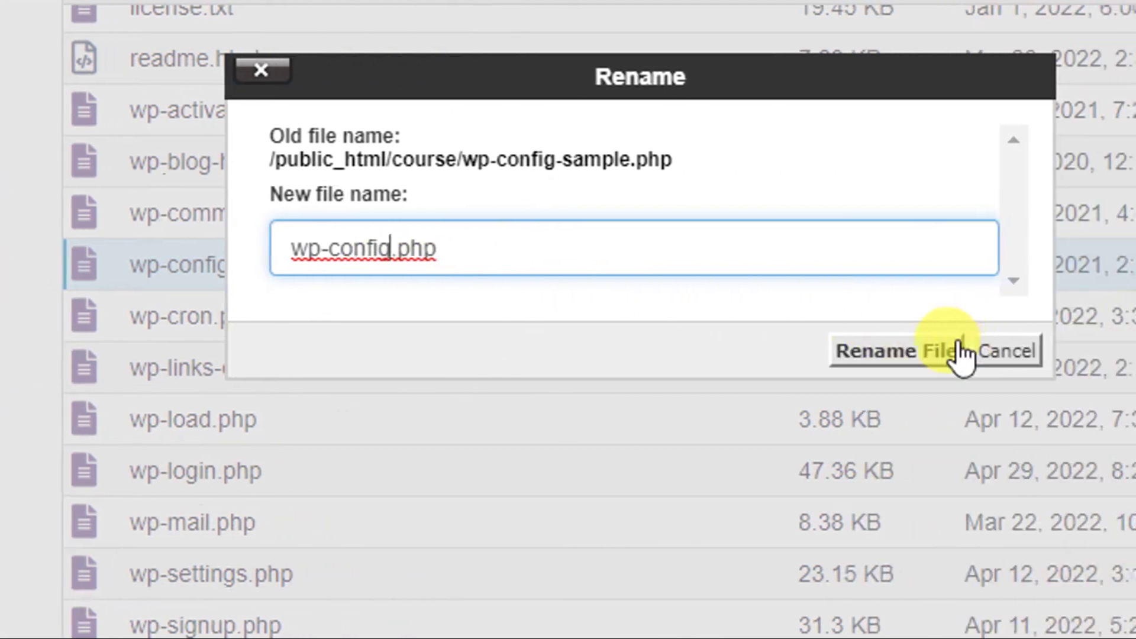
pyautogui.click(900, 358)
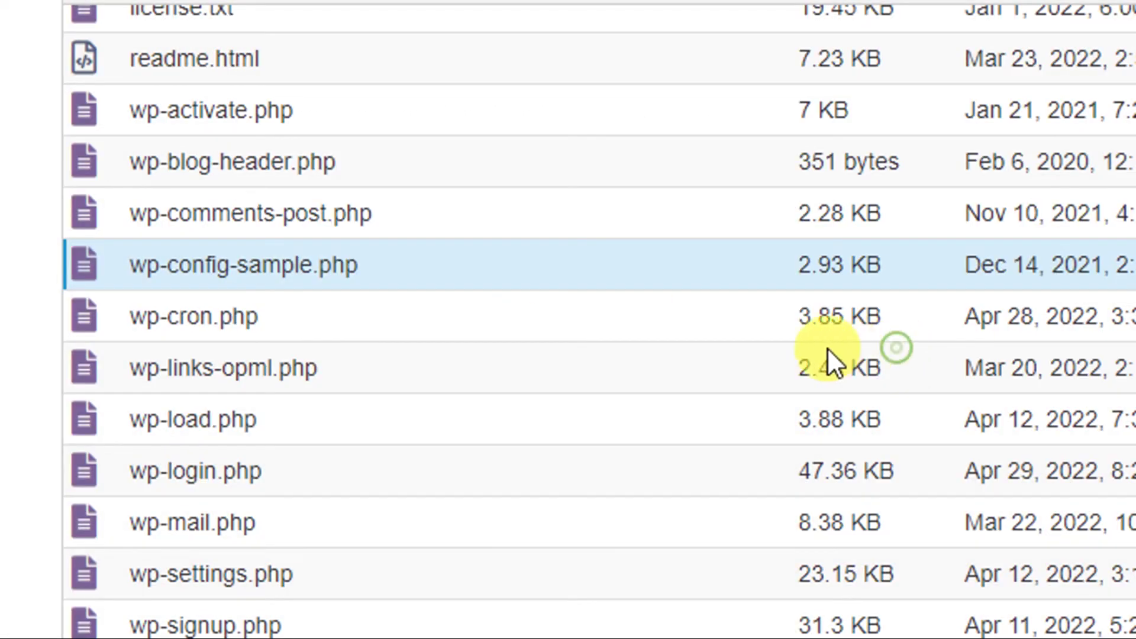
pyautogui.scroll(-3, 367, 521)
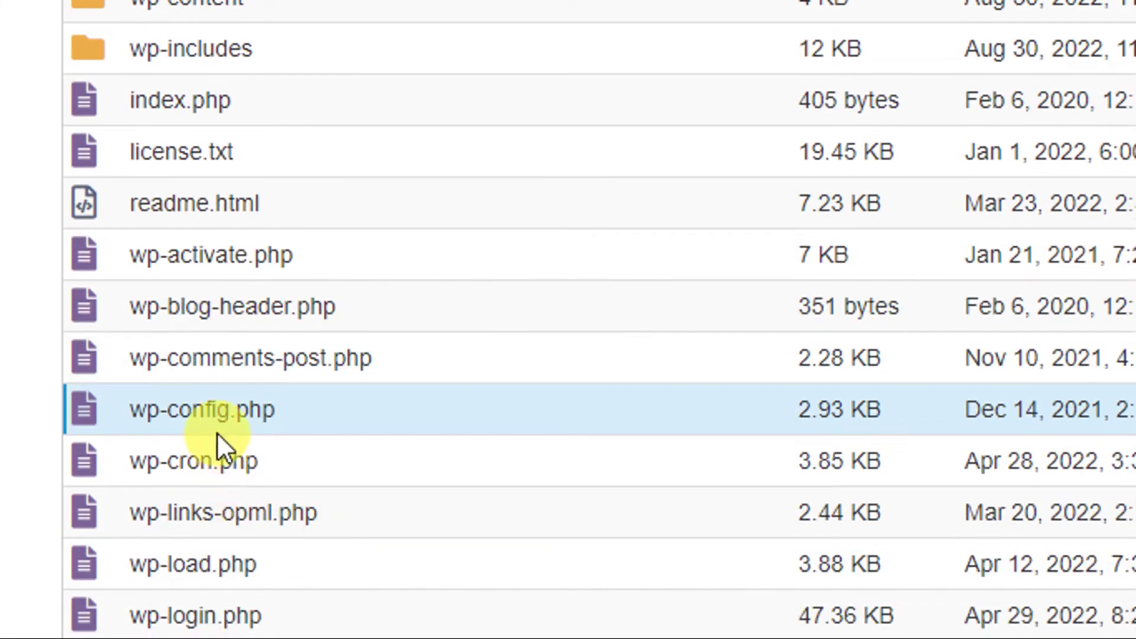
pyautogui.click(197, 407)
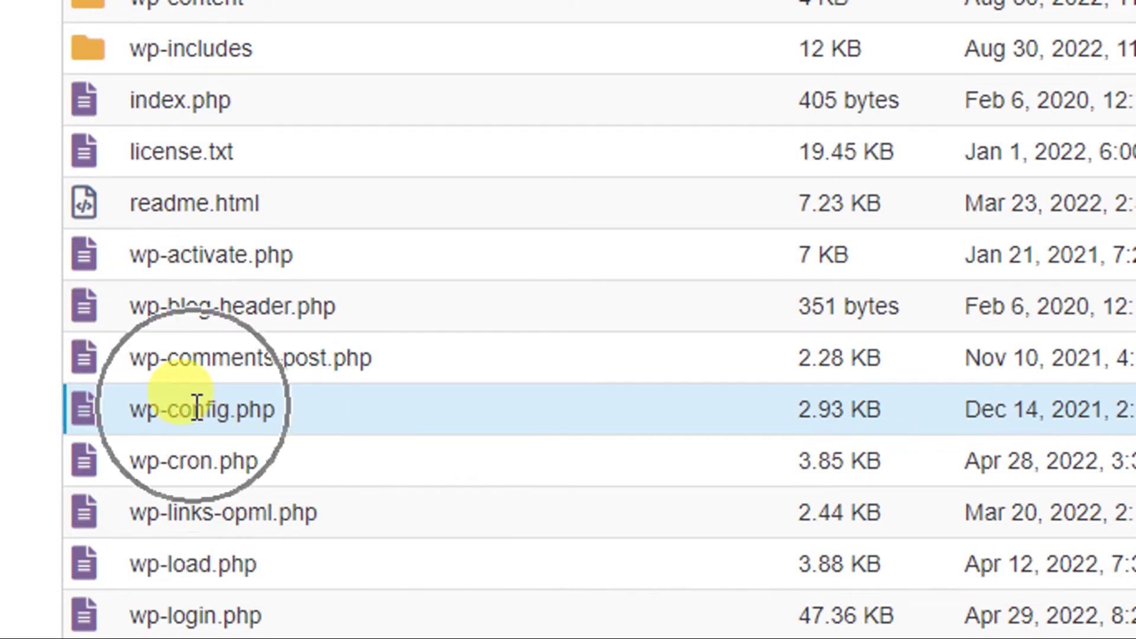
# Open wp-config.php in the code editor.
pyautogui.click(447, 414)
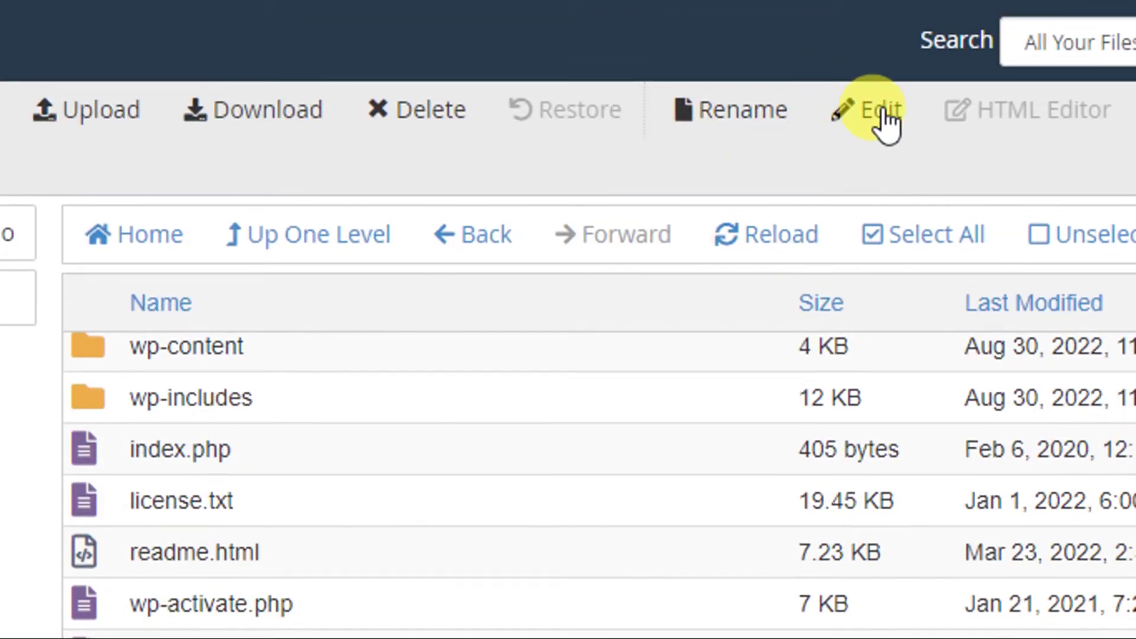
pyautogui.click(884, 121)
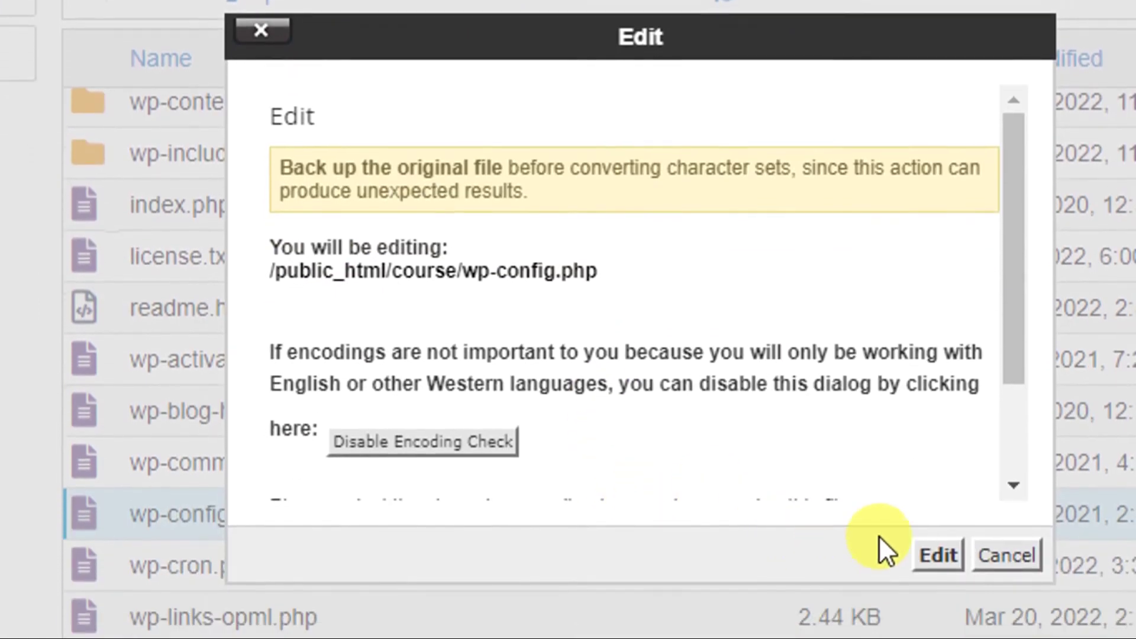
pyautogui.click(937, 544)
pyautogui.click(938, 544)
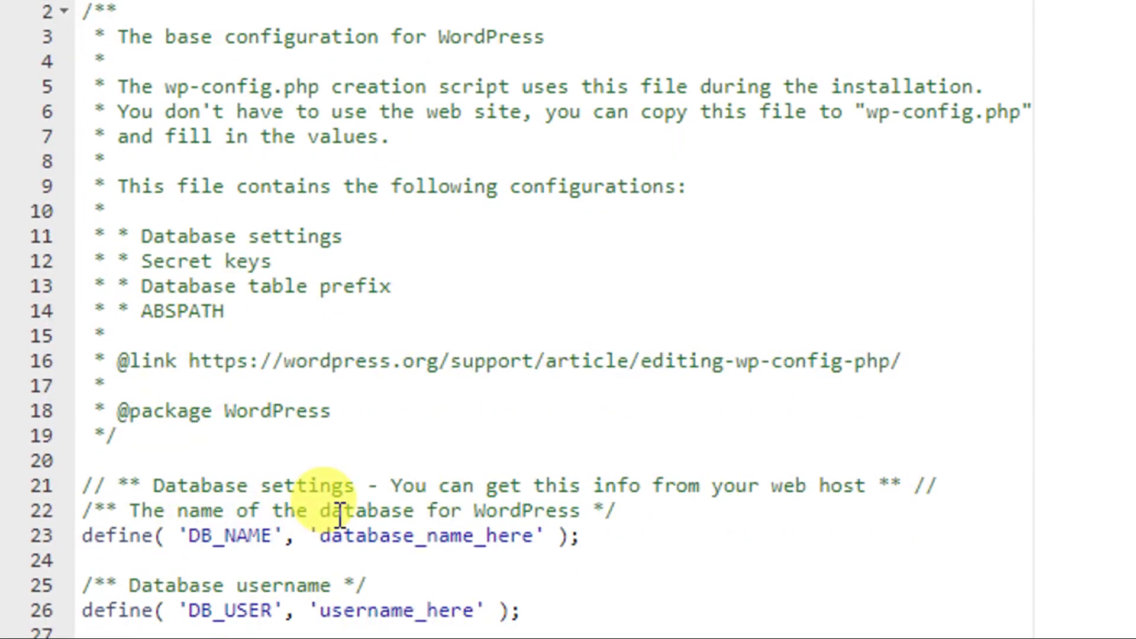
pyautogui.scroll(-5, 340, 517)
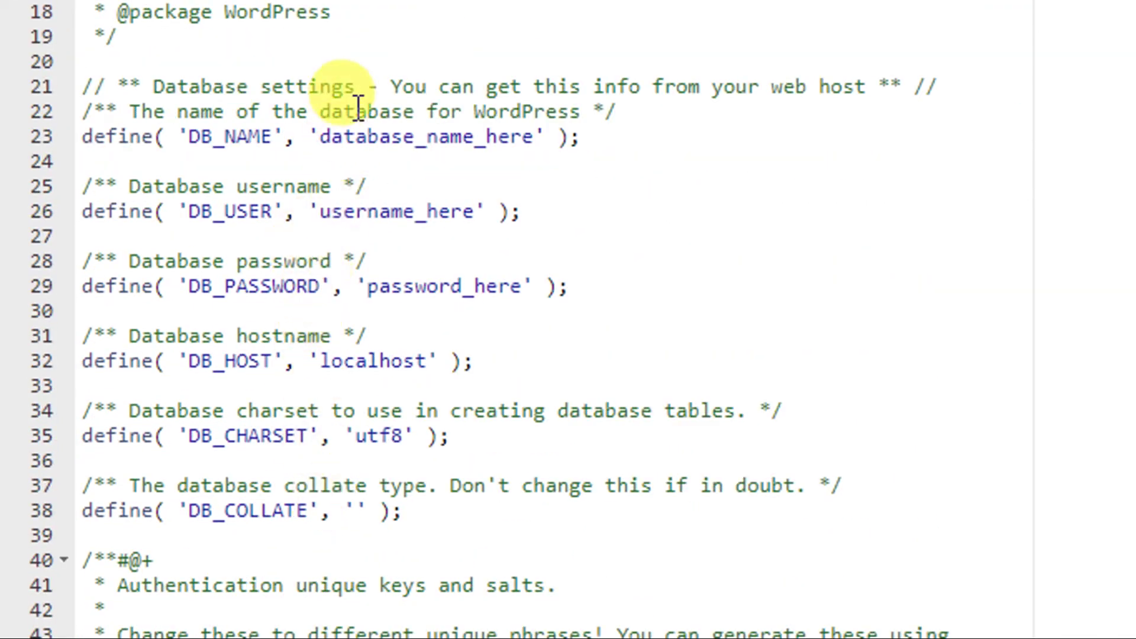
# Review the database_name_here, username_here and password_here placeholders on lines 23, 26 and 29.
pyautogui.doubleClick(382, 138)
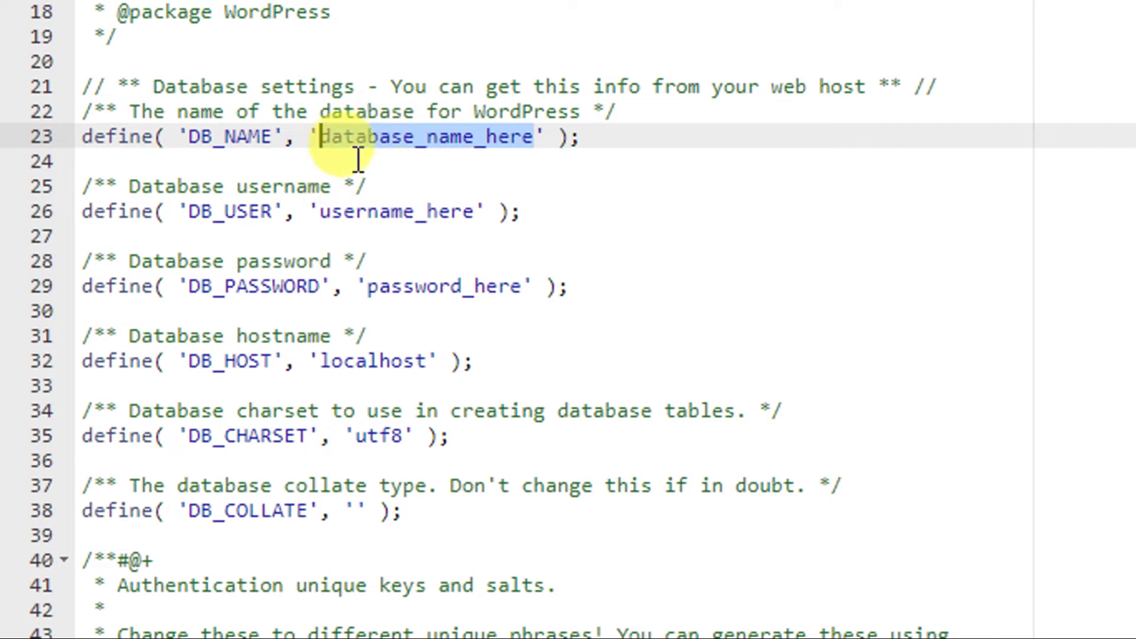
pyautogui.rightClick(373, 141)
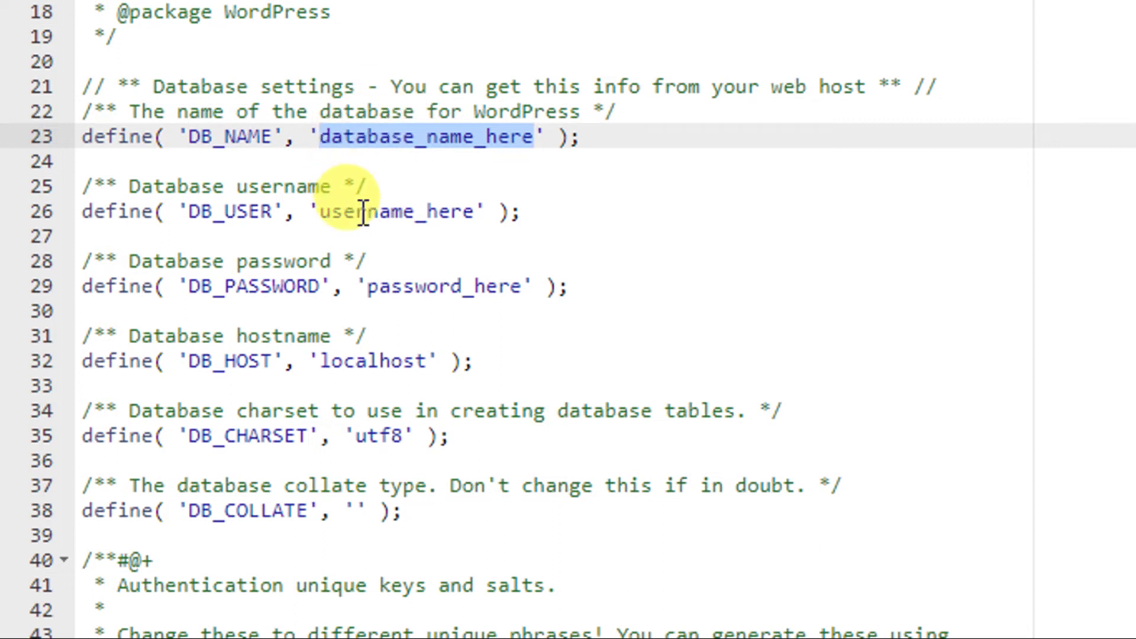
pyautogui.moveTo(225, 213); pyautogui.dragTo(263, 214)
pyautogui.moveTo(348, 219); pyautogui.dragTo(356, 219)
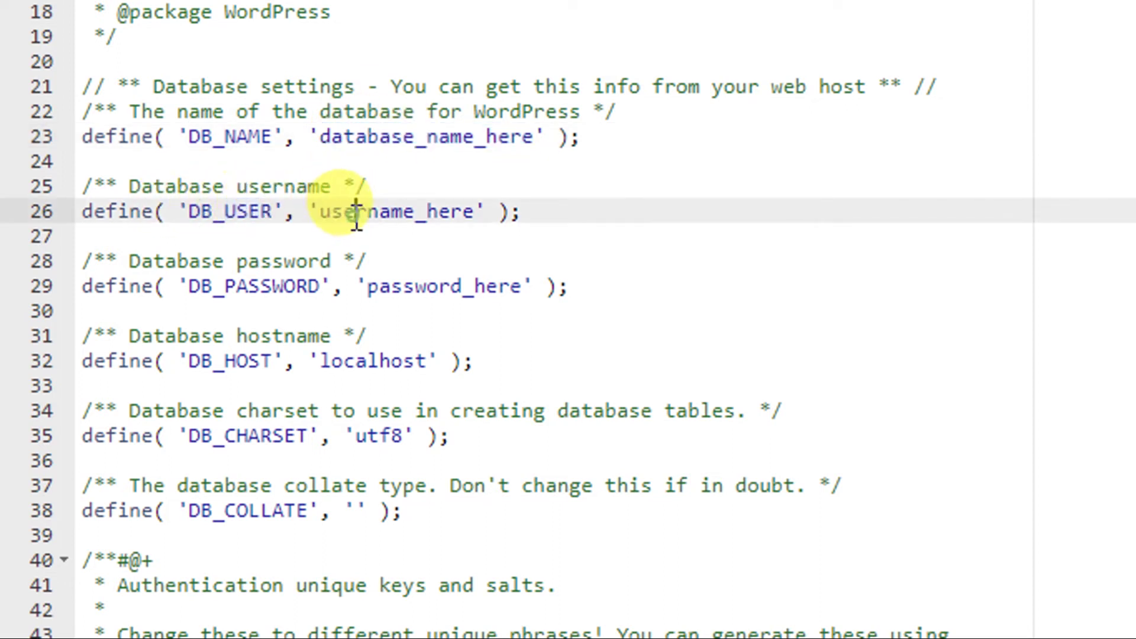
pyautogui.doubleClick(356, 219)
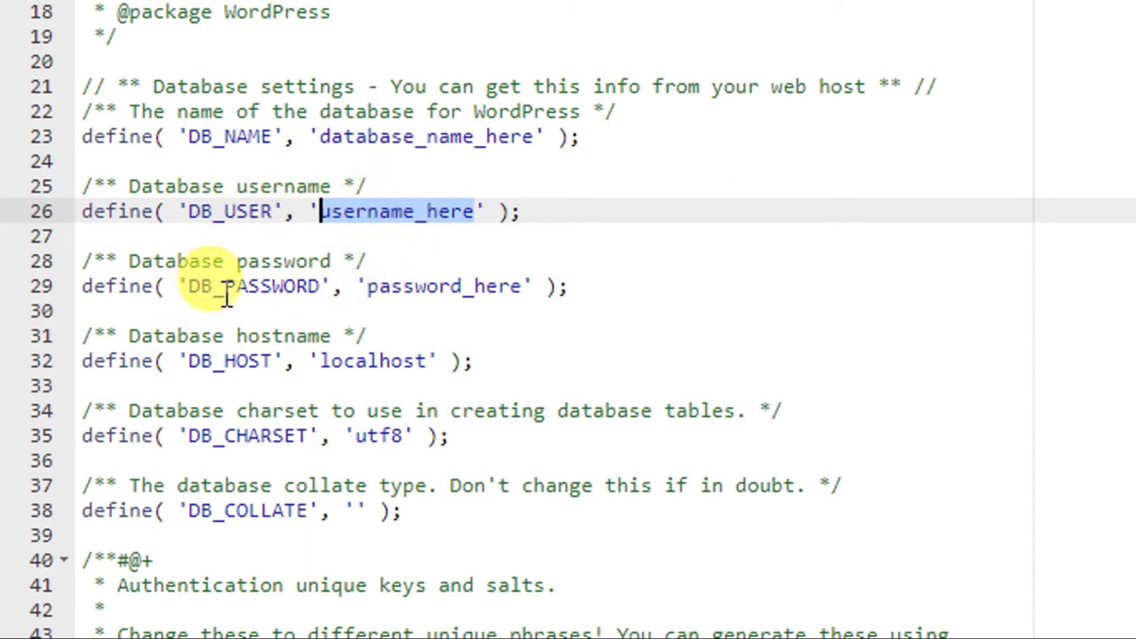
pyautogui.click(400, 308)
pyautogui.doubleClick(390, 289)
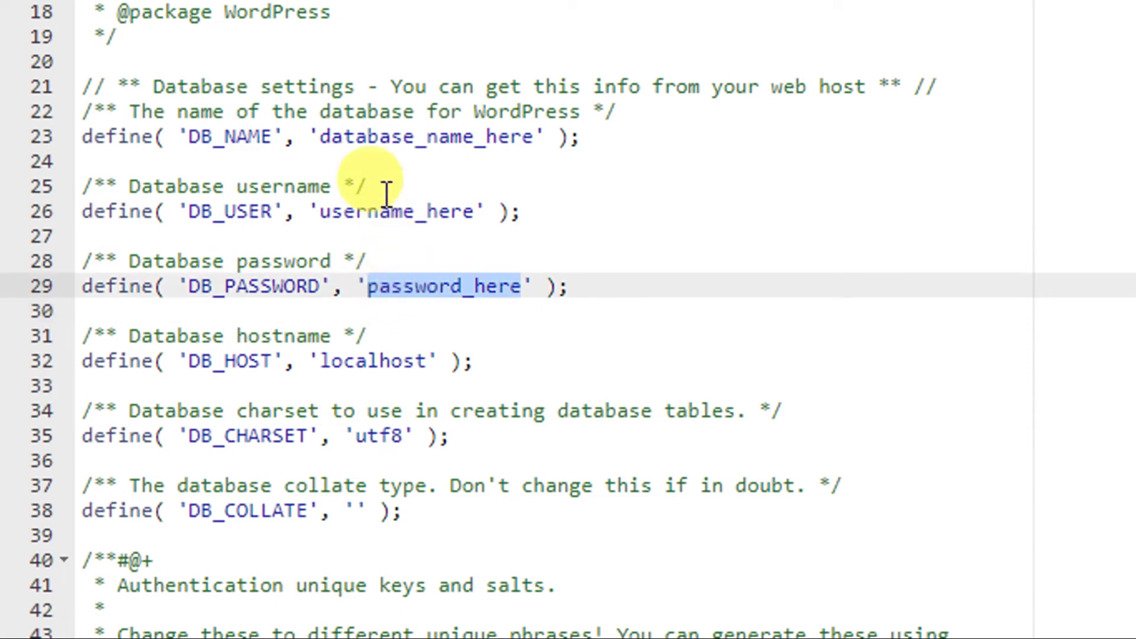
pyautogui.click(401, 136)
pyautogui.doubleClick(401, 136)
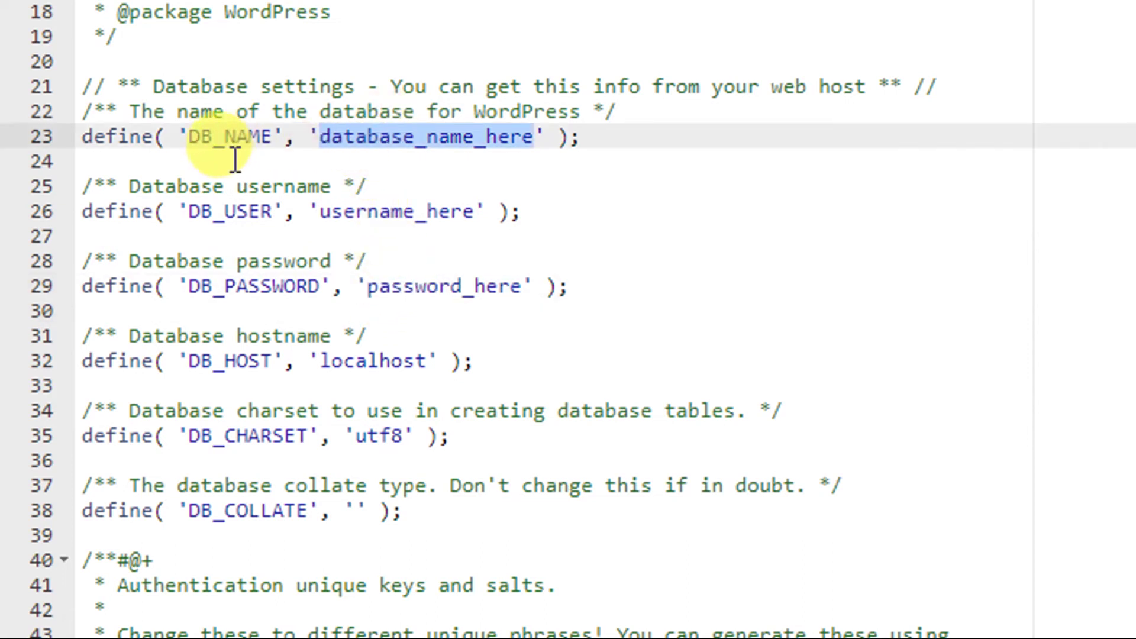
pyautogui.doubleClick(378, 212)
pyautogui.doubleClick(406, 288)
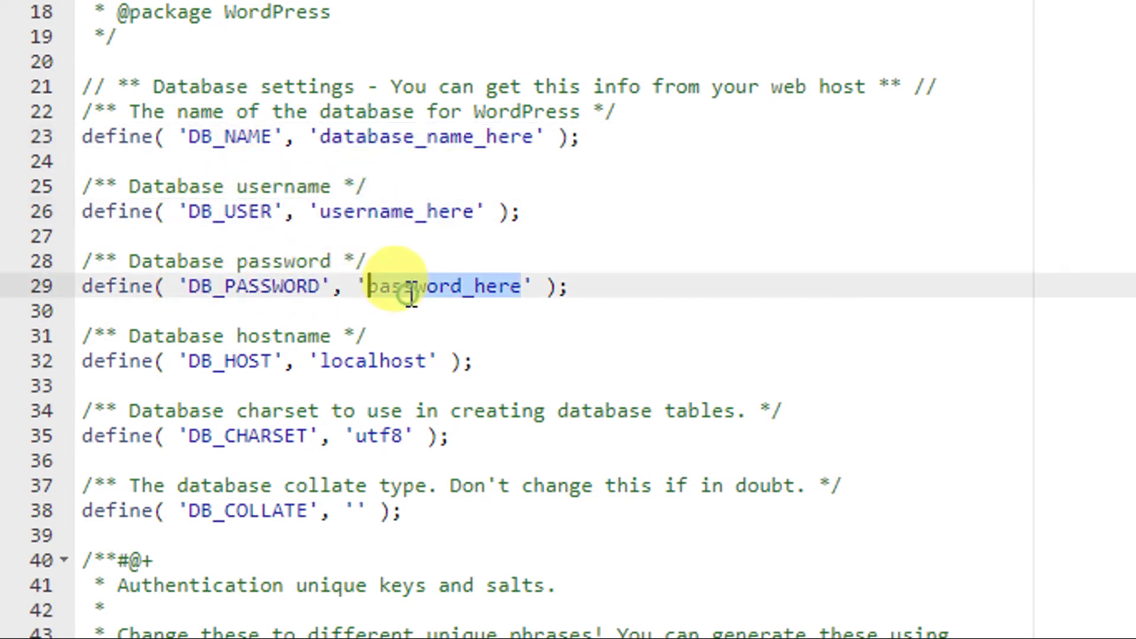
pyautogui.click(396, 137)
pyautogui.doubleClick(396, 136)
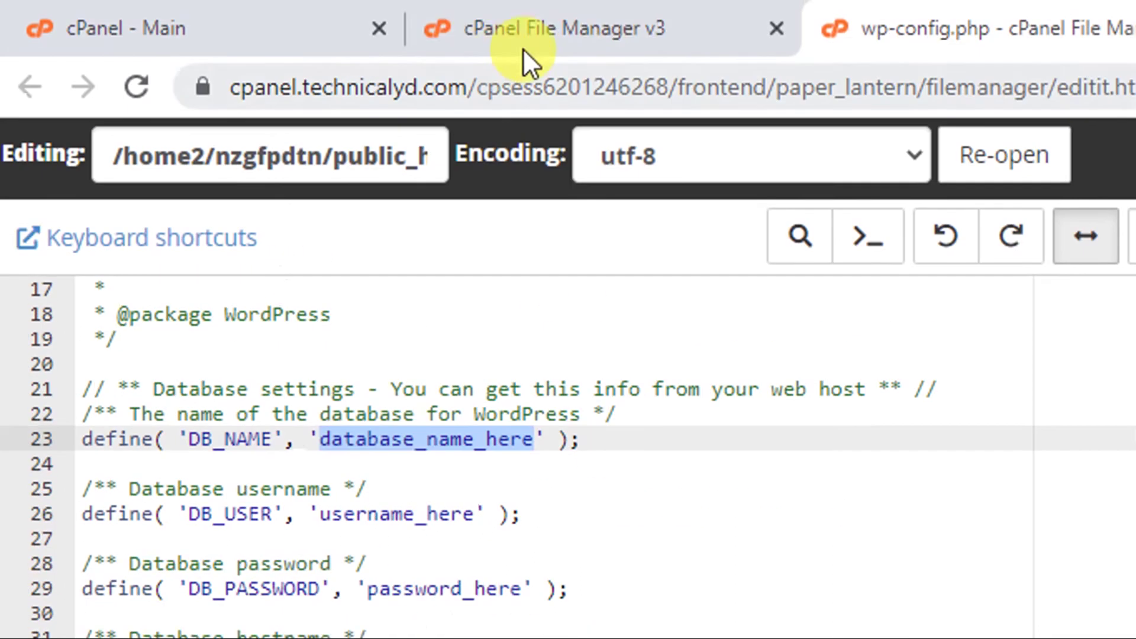
# Open the MySQL Databases page from the cPanel home.
pyautogui.click(522, 33)
pyautogui.click(232, 9)
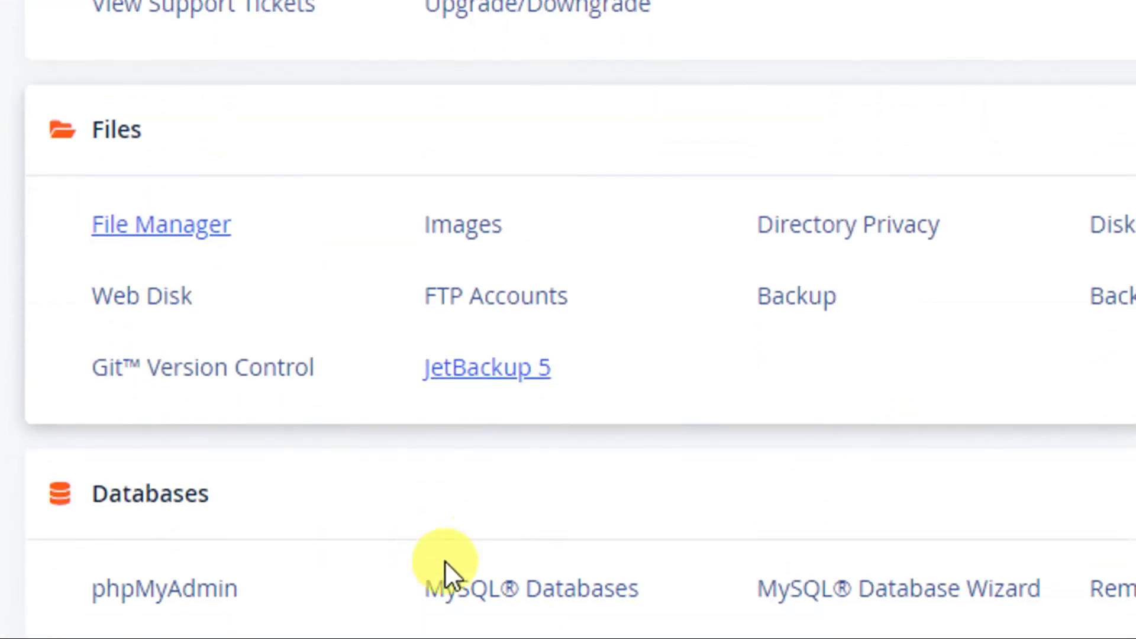
pyautogui.click(520, 590)
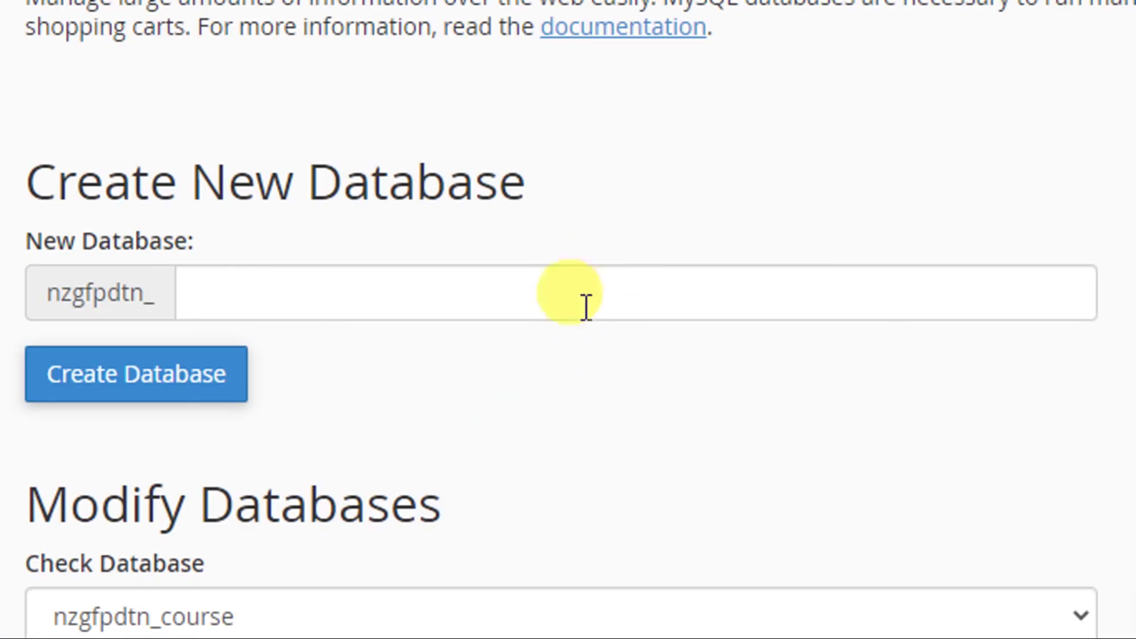
pyautogui.scroll(-3, 541, 357)
pyautogui.scroll(-2, 541, 357)
pyautogui.scroll(-8, 231, 186)
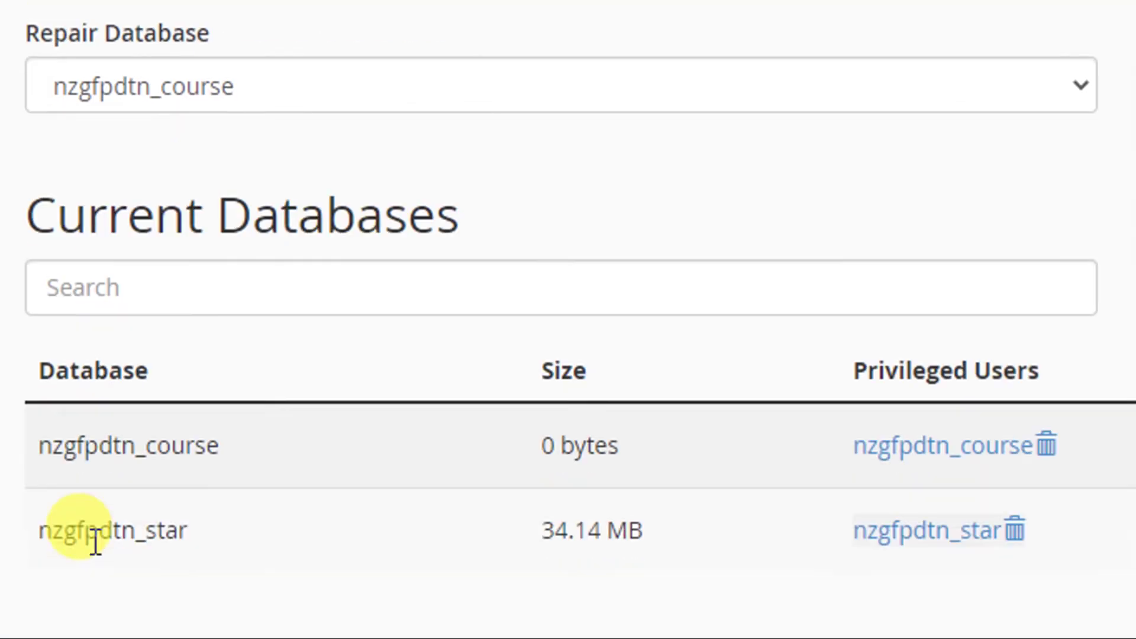
pyautogui.scroll(1, 219, 101)
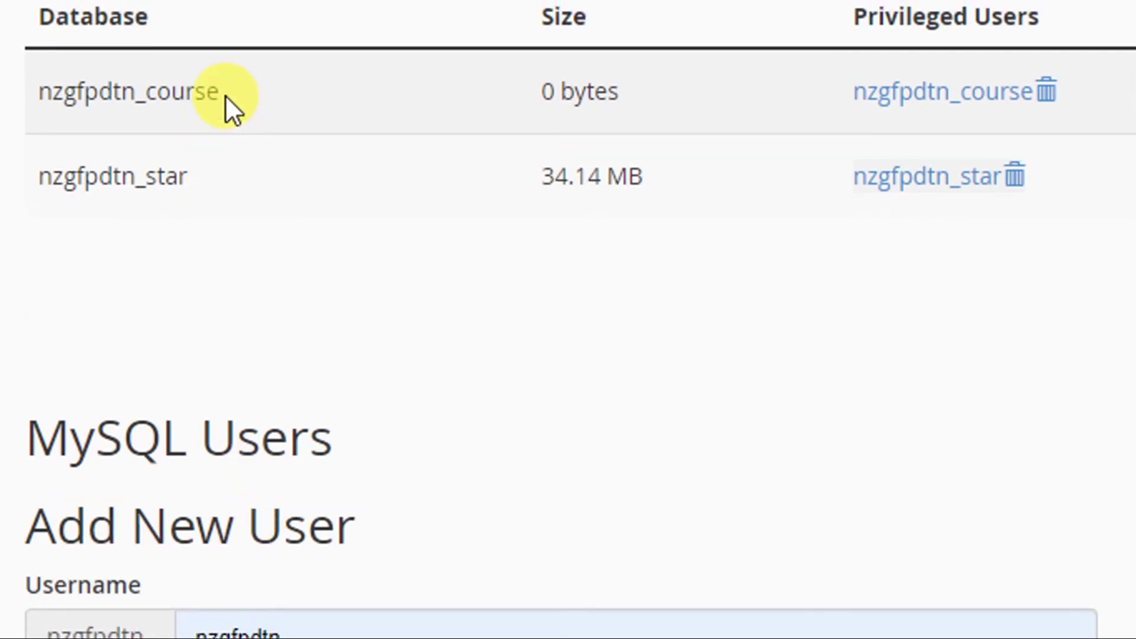
# Copy the nzgfpdtn_course database name and return to the wp-config.php editor.
pyautogui.moveTo(225, 95); pyautogui.dragTo(26, 95)
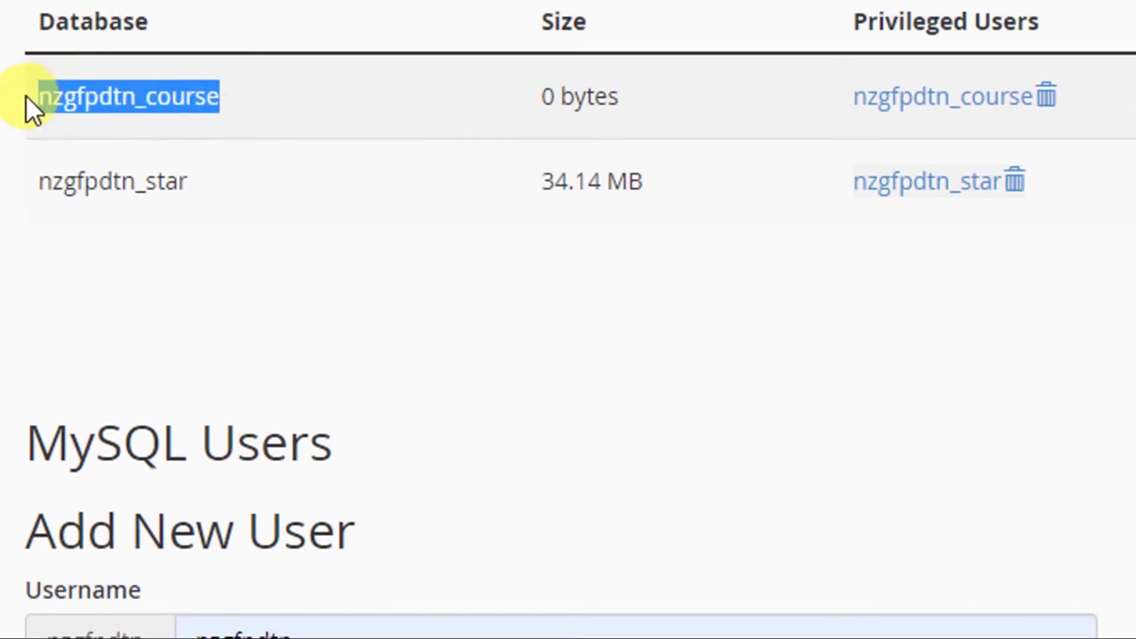
pyautogui.rightClick(71, 96)
pyautogui.click(117, 121)
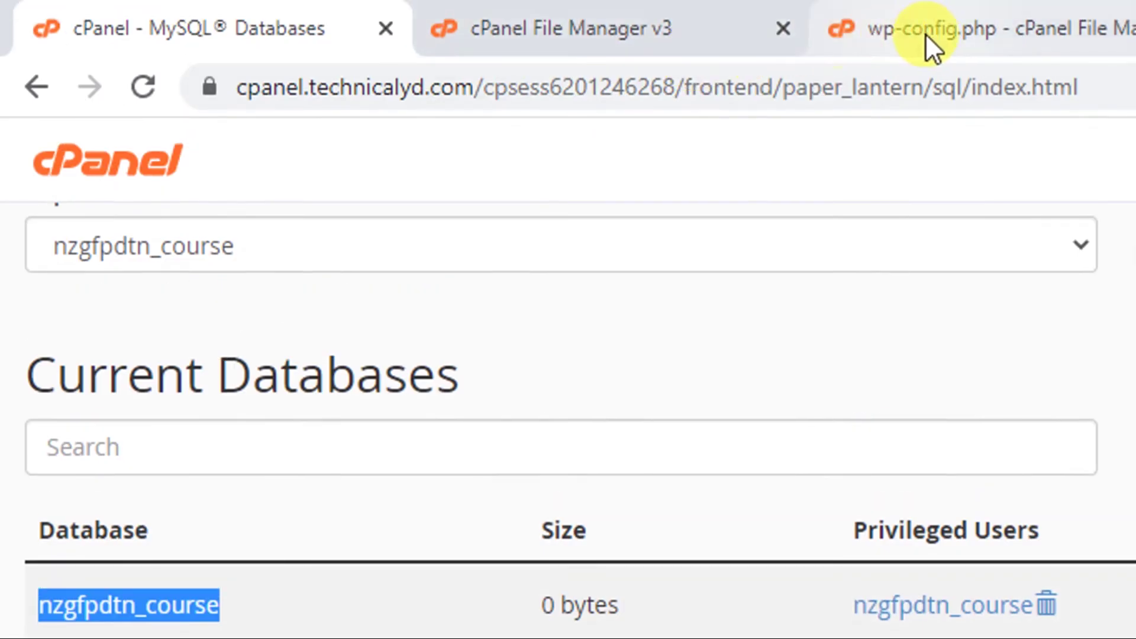
pyautogui.click(931, 30)
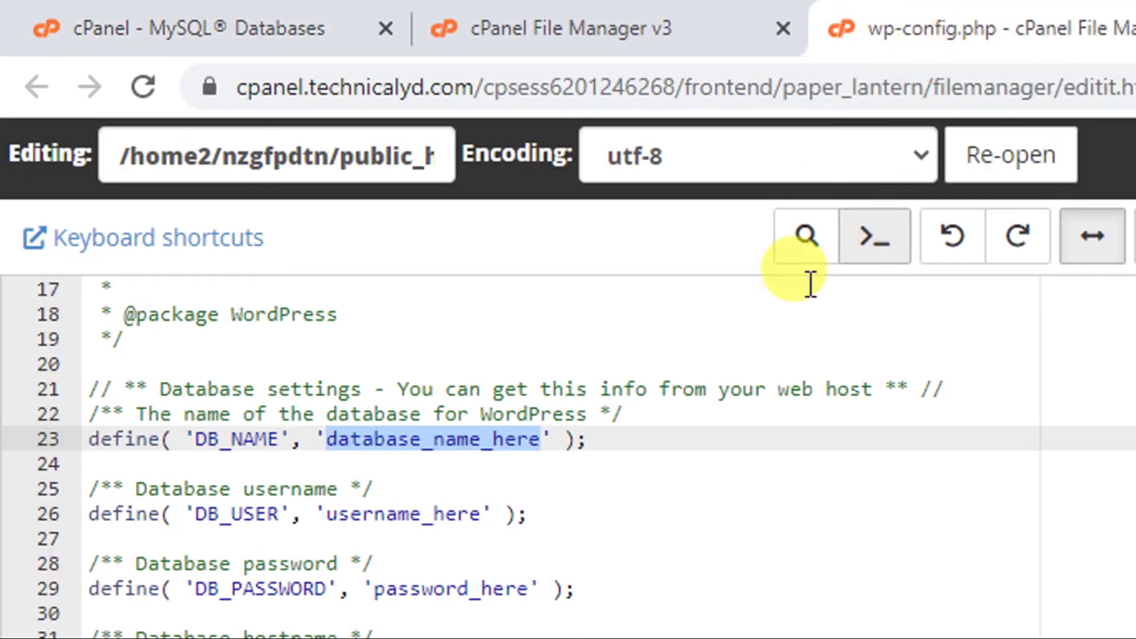
# Paste nzgfpdtn_course into DB_NAME and copy the MySQL username from Current Users.
pyautogui.hotkey('ctrl', 'v')
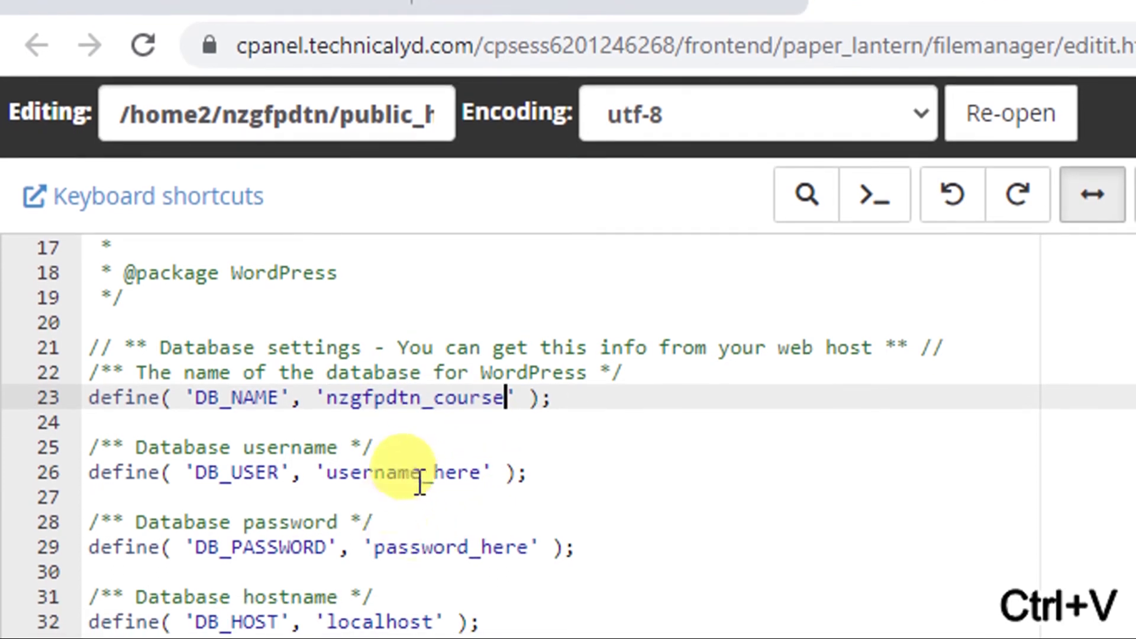
pyautogui.doubleClick(412, 473)
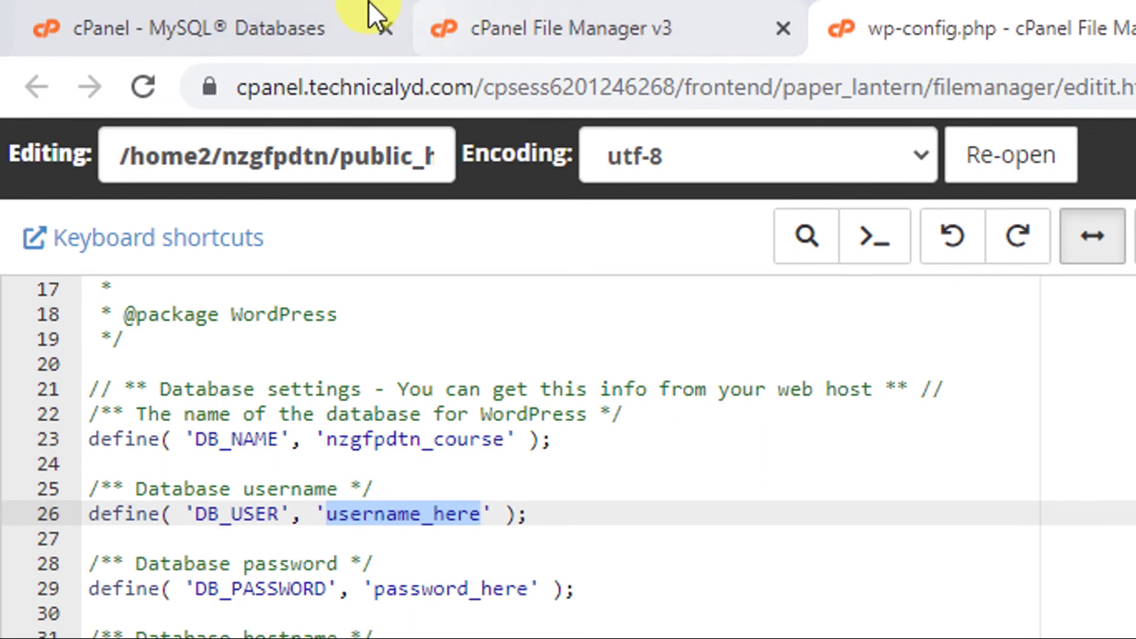
pyautogui.click(157, 13)
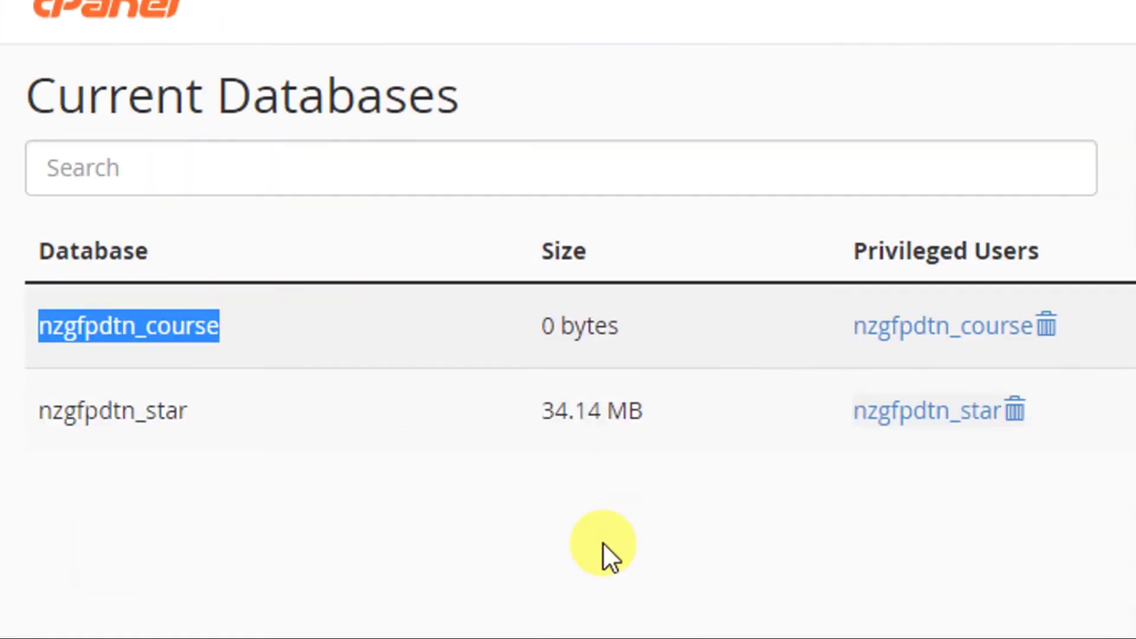
pyautogui.scroll(-5, 602, 542)
pyautogui.moveTo(255, 358); pyautogui.dragTo(354, 359)
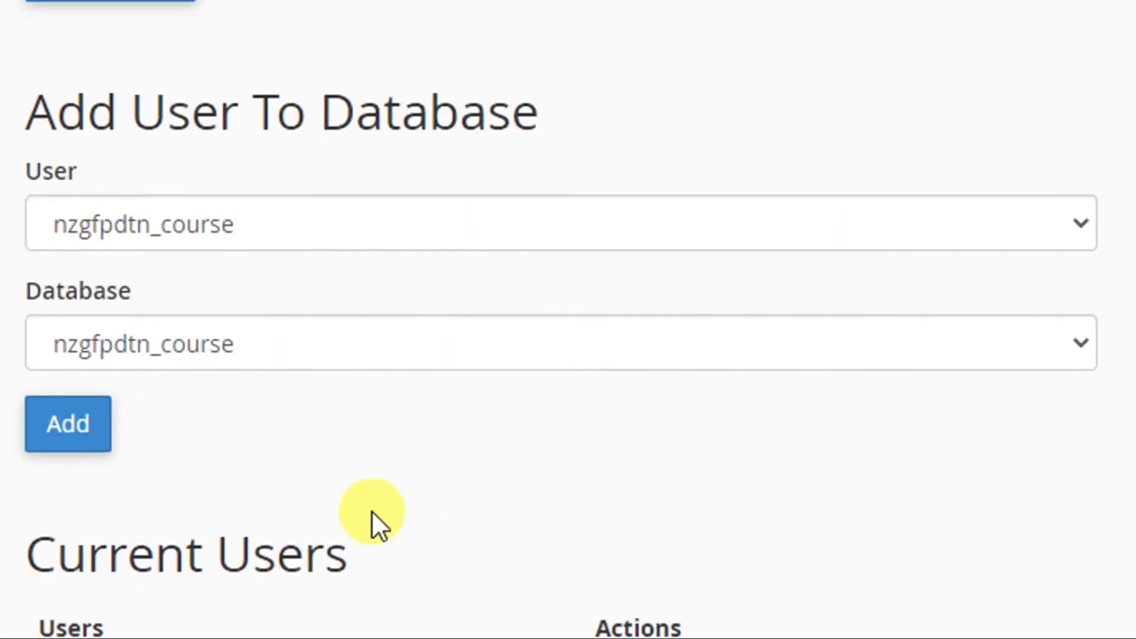
pyautogui.scroll(-3, 521, 407)
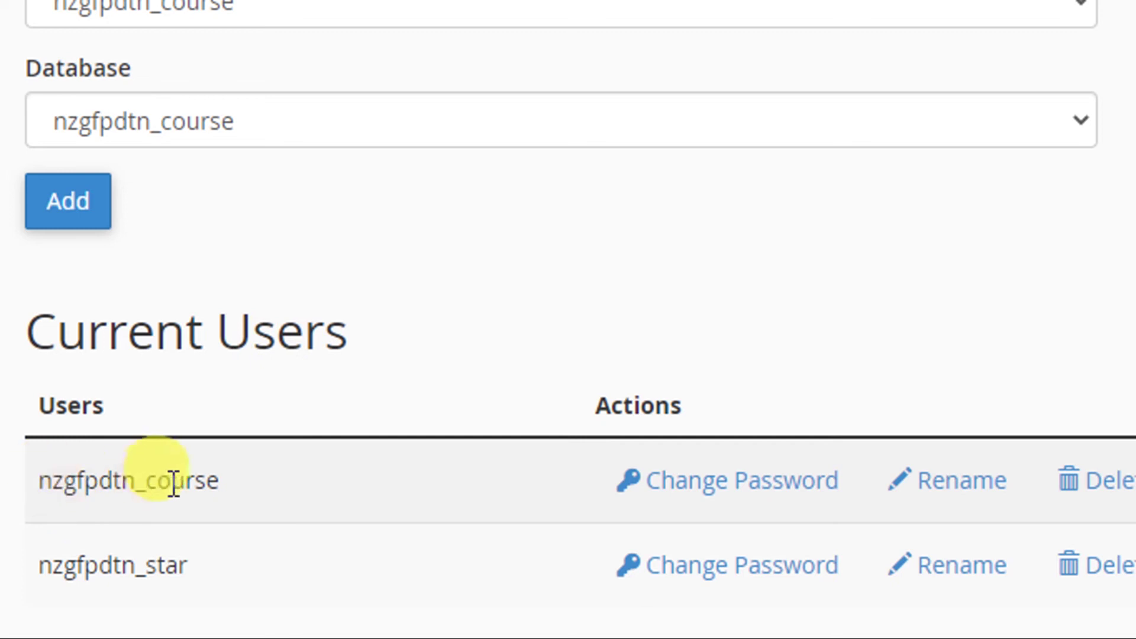
pyautogui.moveTo(64, 406)
pyautogui.mouseDown()
pyautogui.moveTo(132, 408)
pyautogui.moveTo(48, 393)
pyautogui.mouseUp()
pyautogui.click(89, 395)
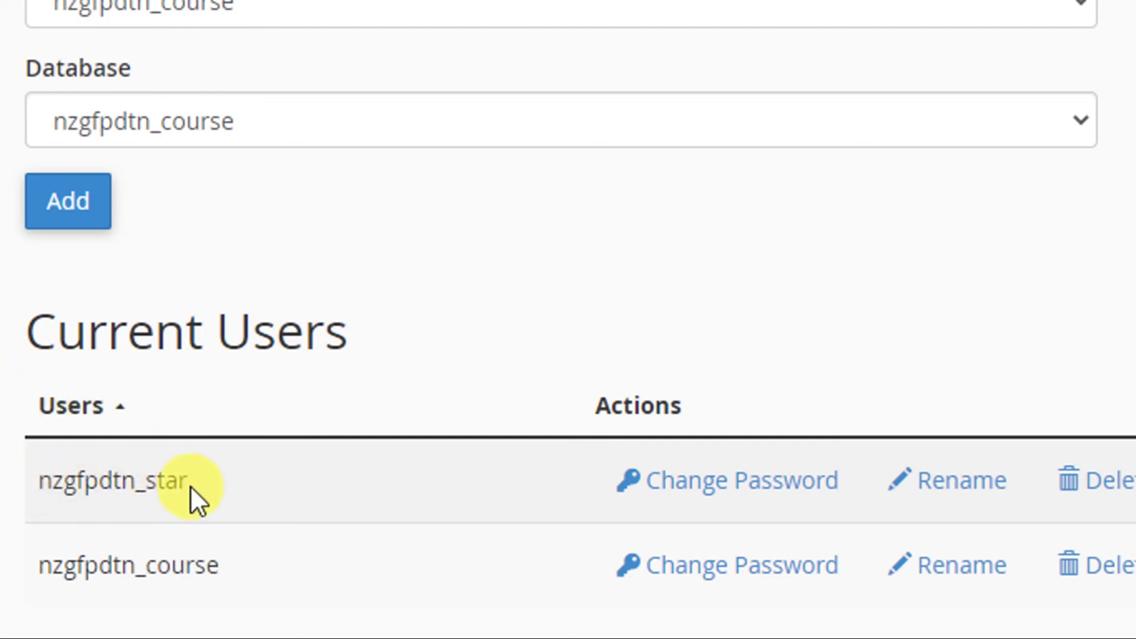
pyautogui.scroll(-1, 190, 487)
pyautogui.moveTo(221, 527); pyautogui.dragTo(29, 519)
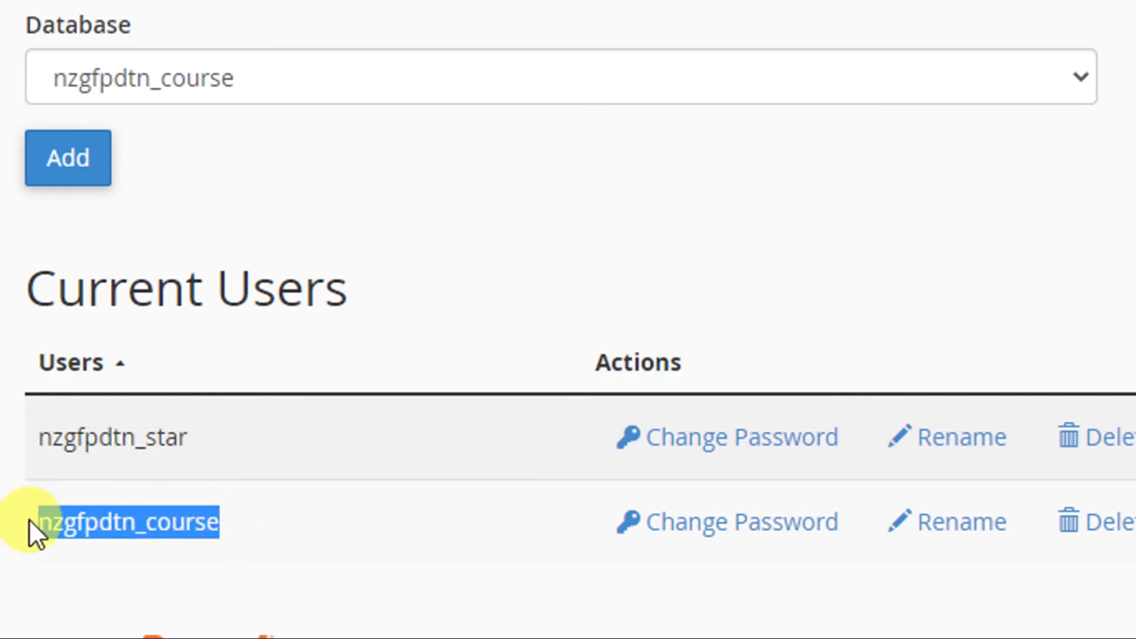
pyautogui.hotkey('ctrl', 'c')
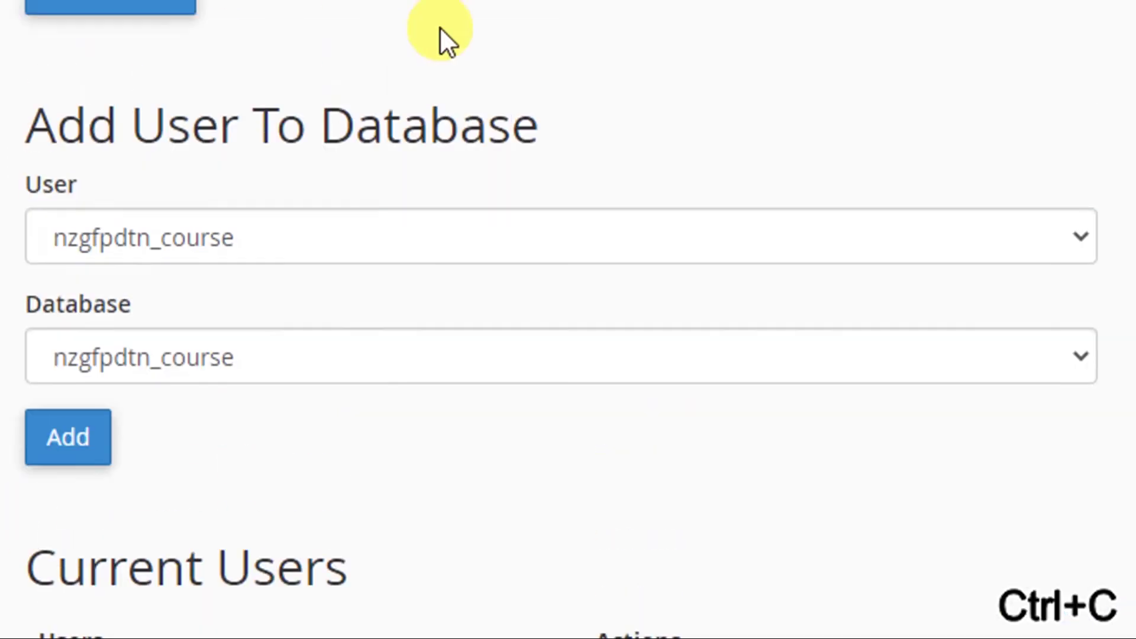
# Set DB_USER to nzgfpdtn_course, undoing an accidental paste on the password line.
pyautogui.click(933, 27)
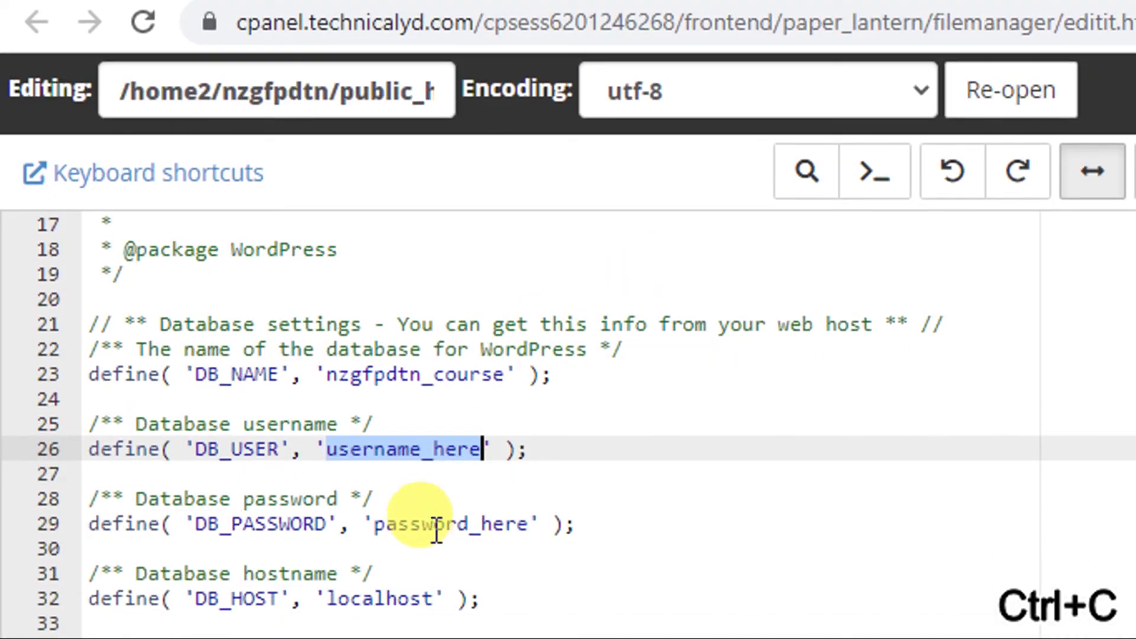
pyautogui.click(434, 587)
pyautogui.doubleClick(435, 525)
pyautogui.hotkey('ctrl', 'v')
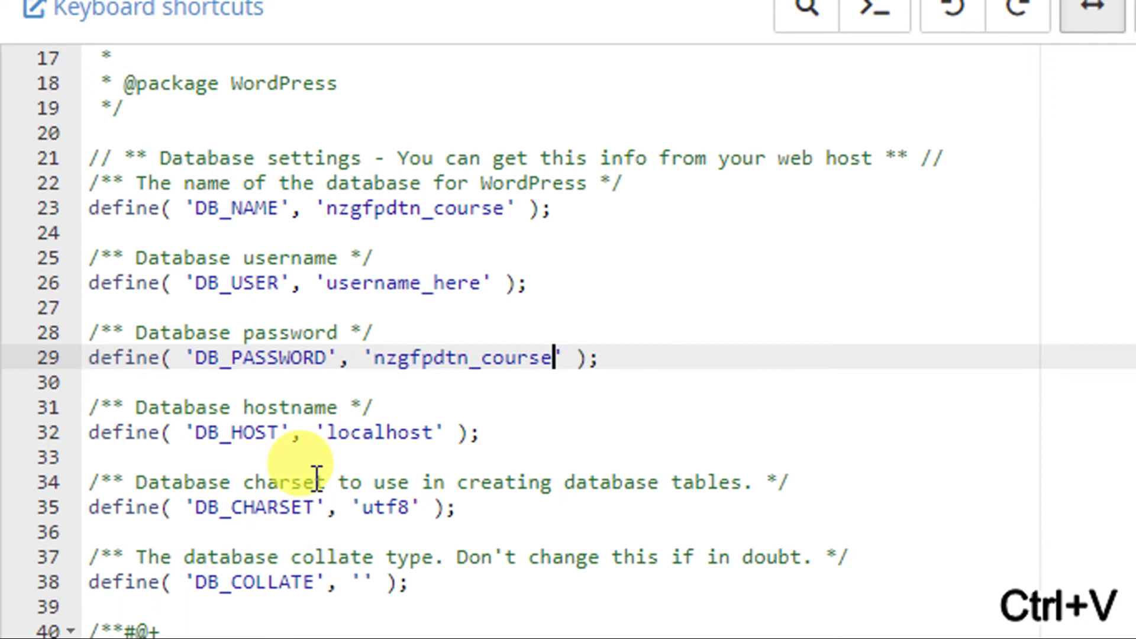
pyautogui.hotkey('ctrl', 'z')
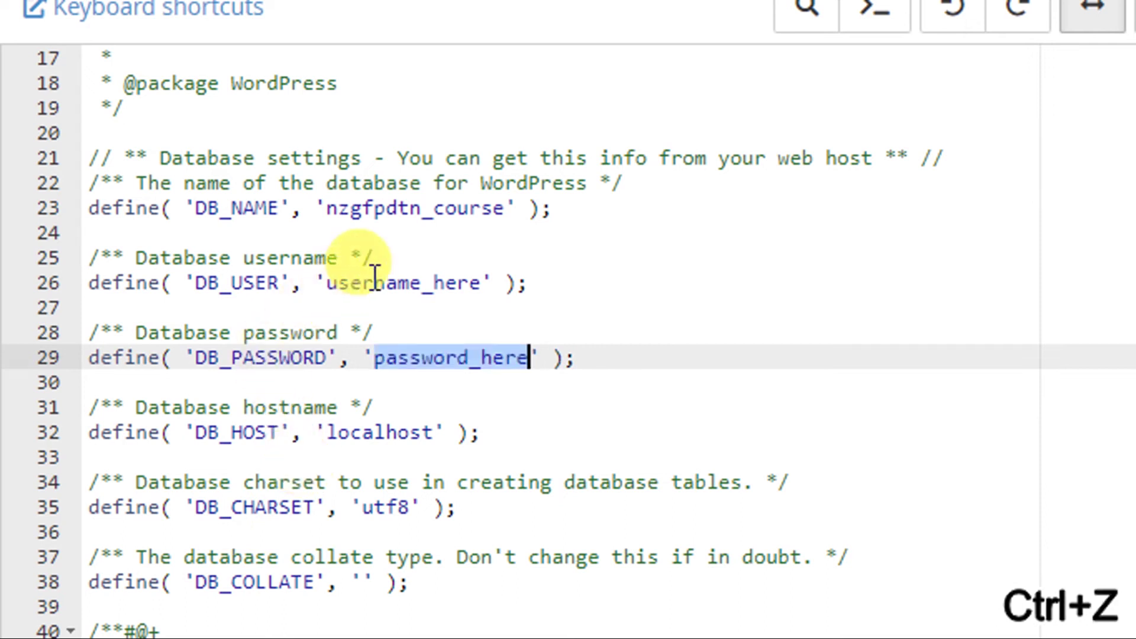
pyautogui.click(375, 278)
pyautogui.doubleClick(374, 278)
pyautogui.hotkey('ctrl', 'v')
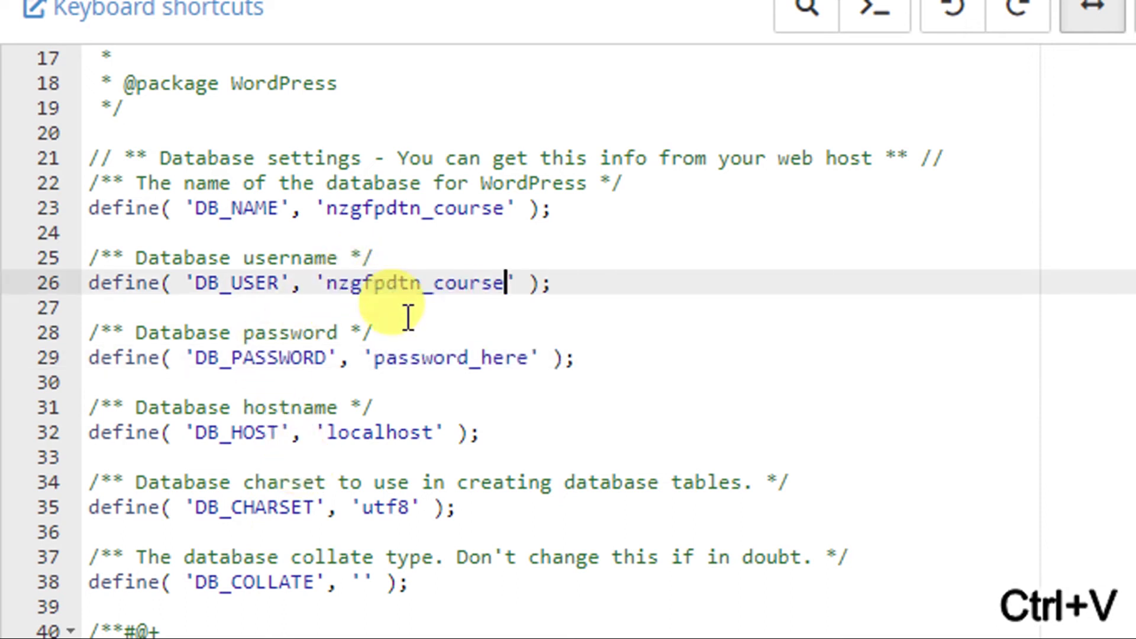
pyautogui.doubleClick(414, 357)
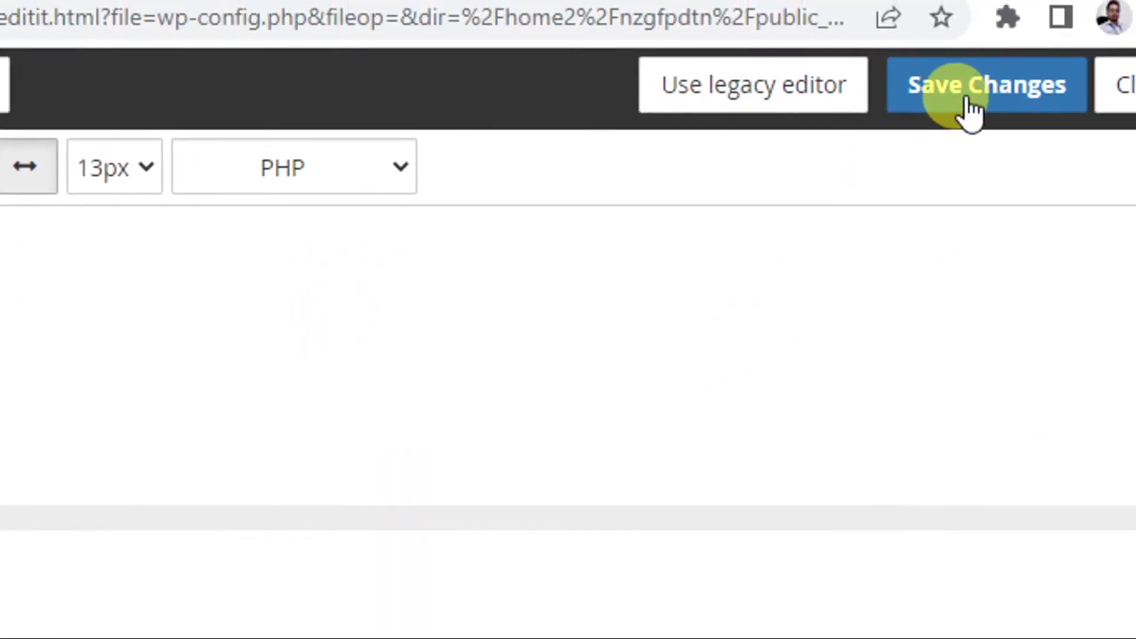
# Save wp-config.php and close its editor.
pyautogui.click(965, 103)
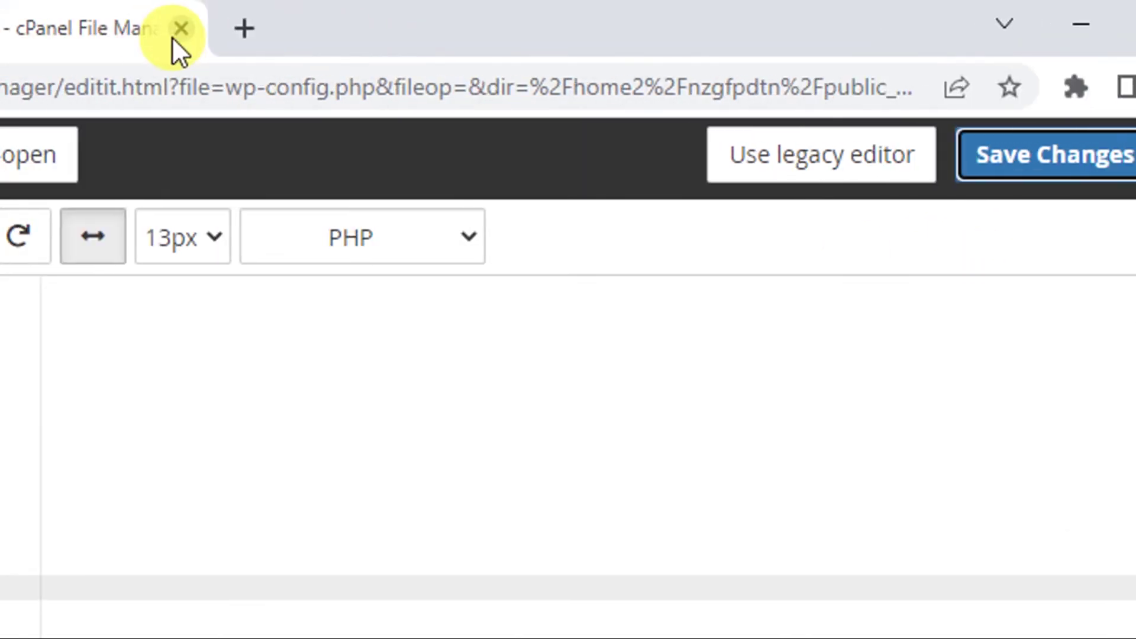
pyautogui.click(175, 31)
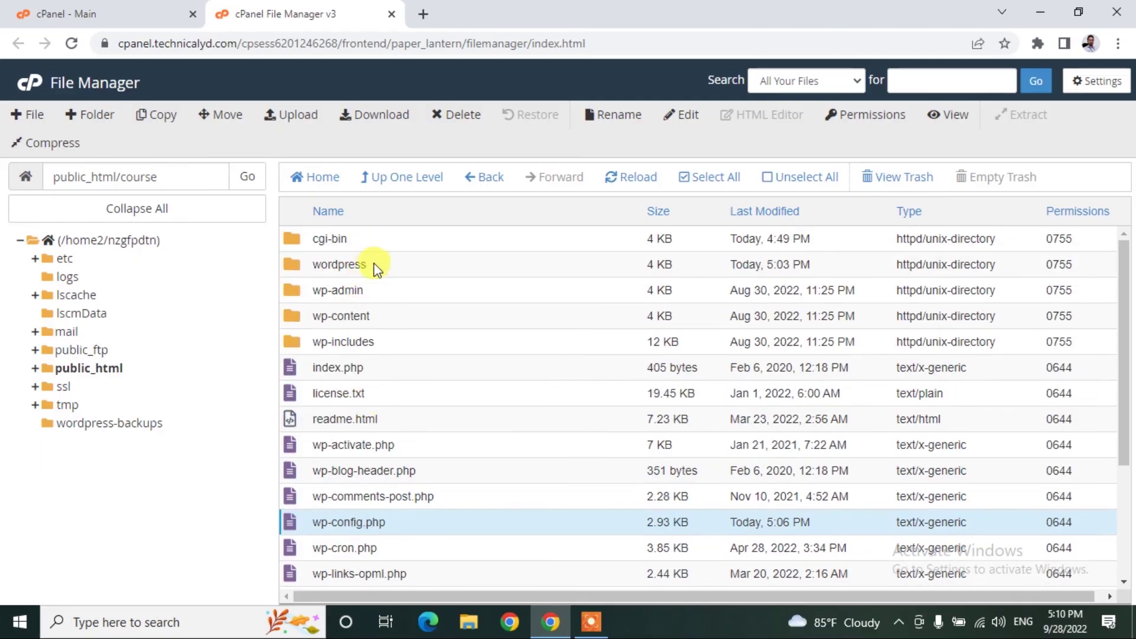
# Delete the empty leftover wordpress folder from course.
pyautogui.doubleClick(374, 266)
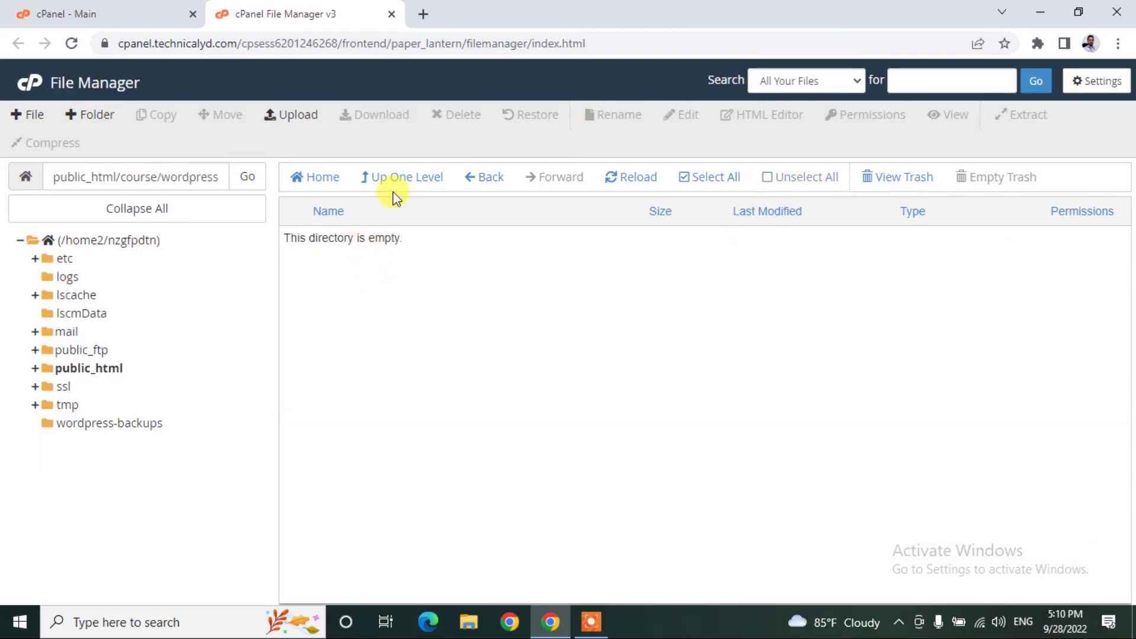
pyautogui.click(408, 176)
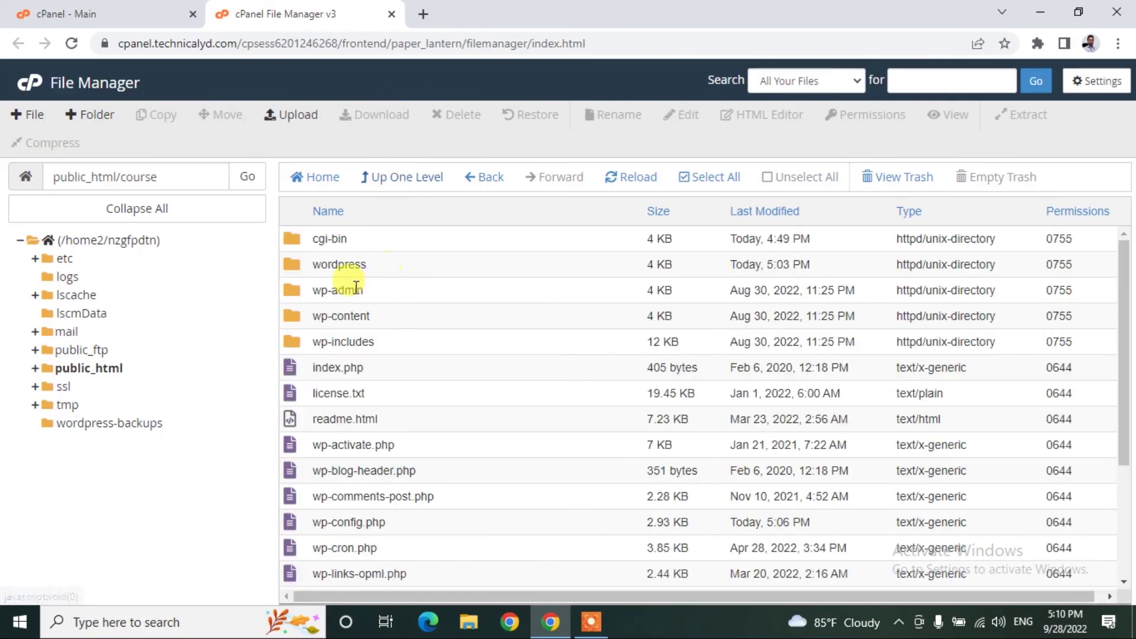
pyautogui.click(355, 264)
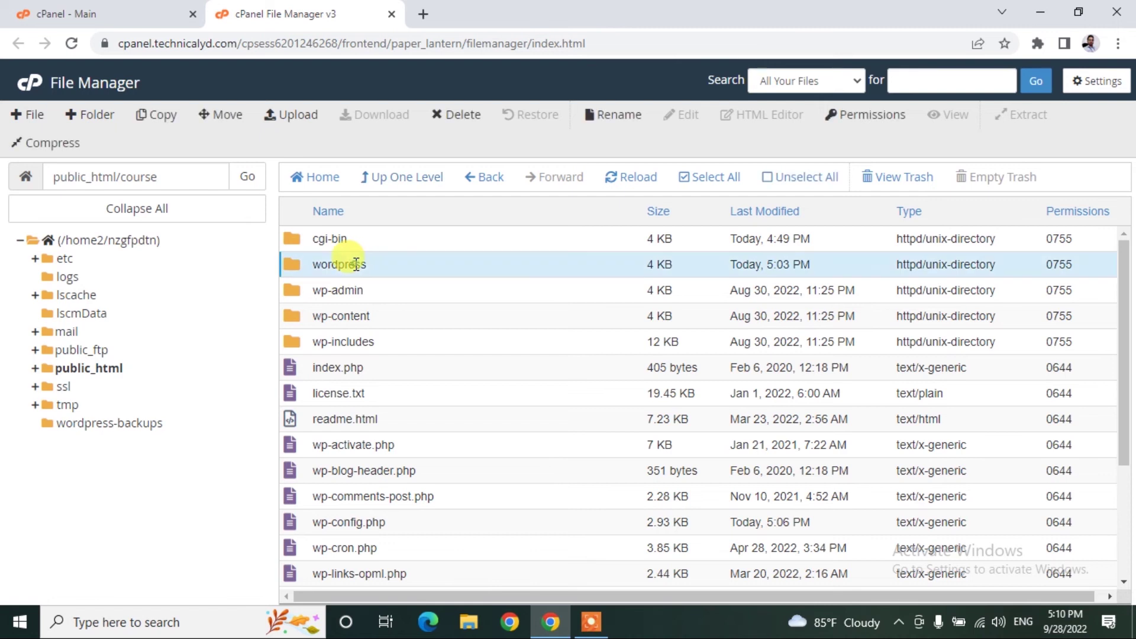
pyautogui.click(453, 116)
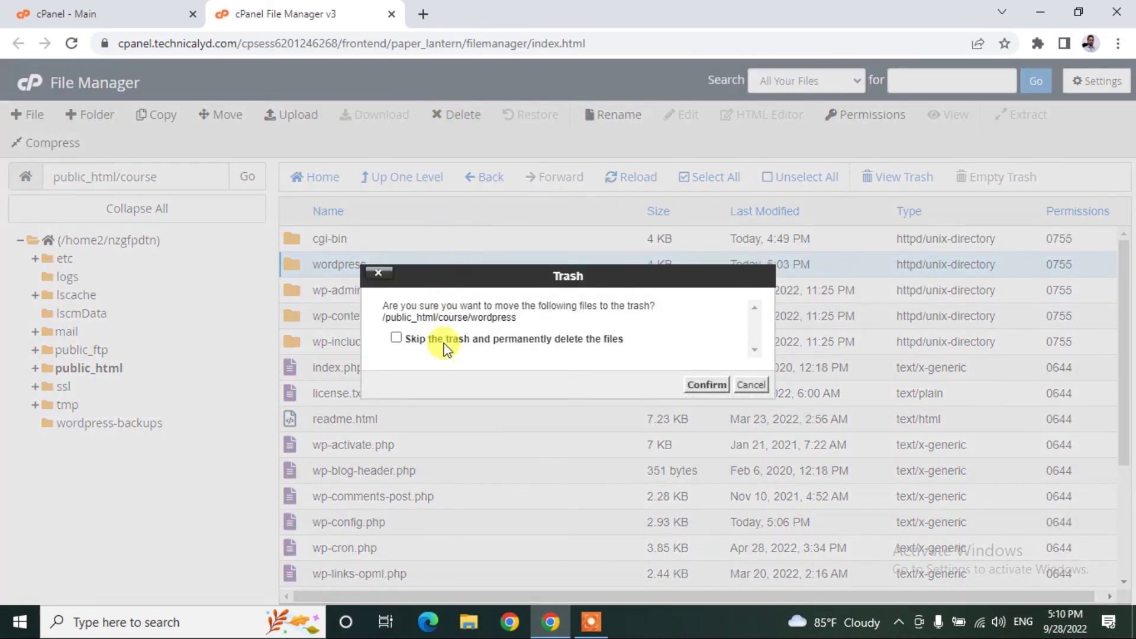
pyautogui.click(700, 388)
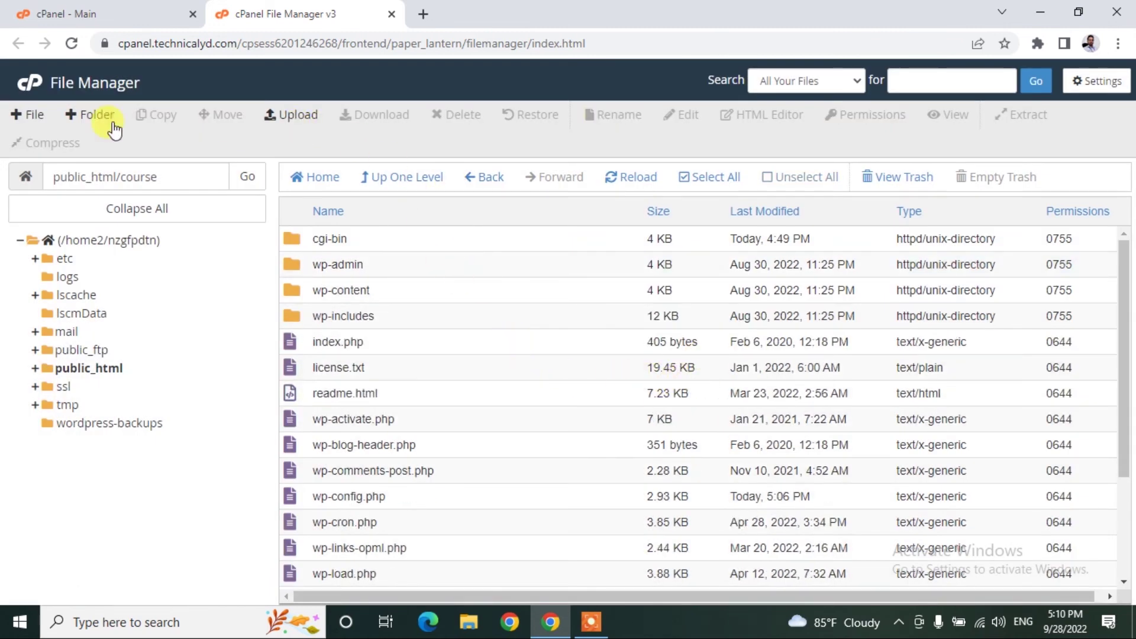
# Reload File Manager and reopen public_html > course to verify the WordPress files.
pyautogui.click(71, 43)
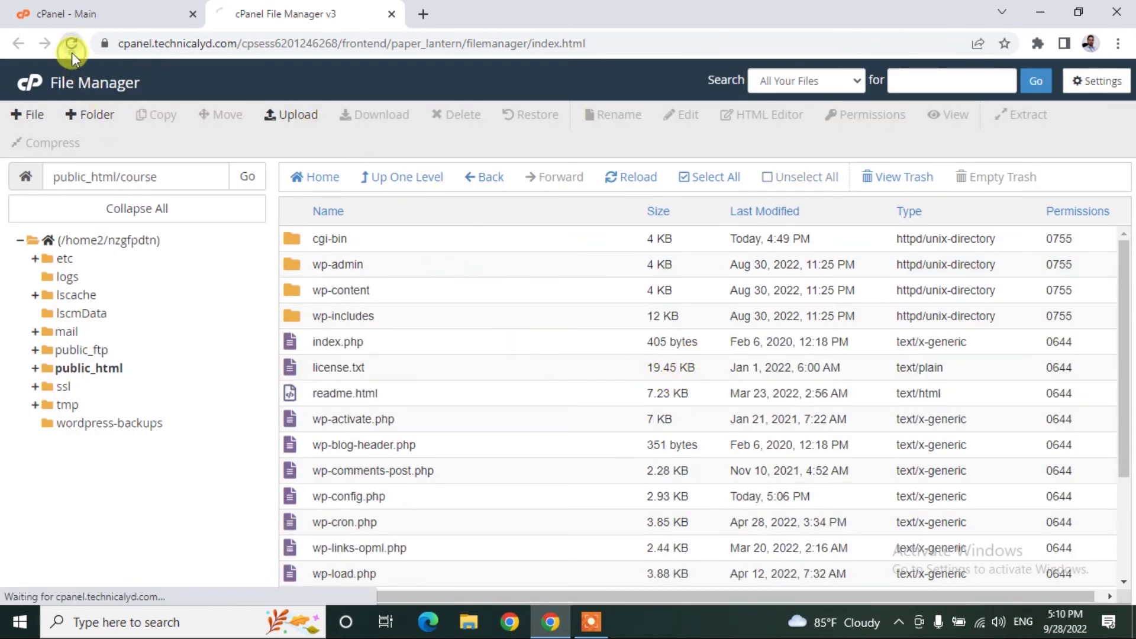
pyautogui.doubleClick(436, 393)
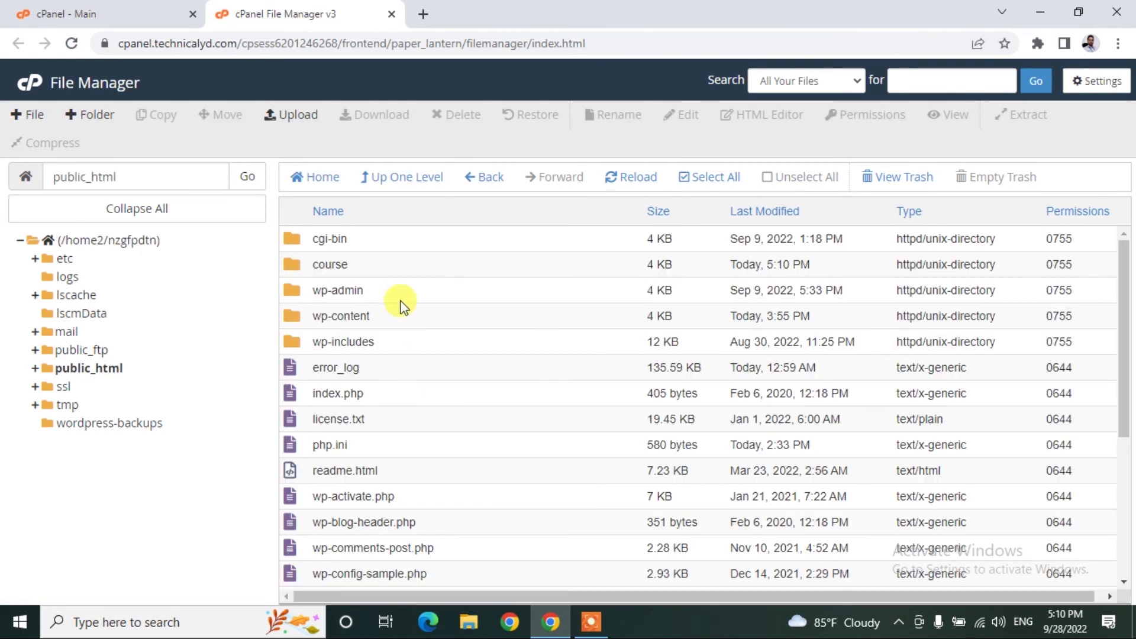
pyautogui.click(385, 274)
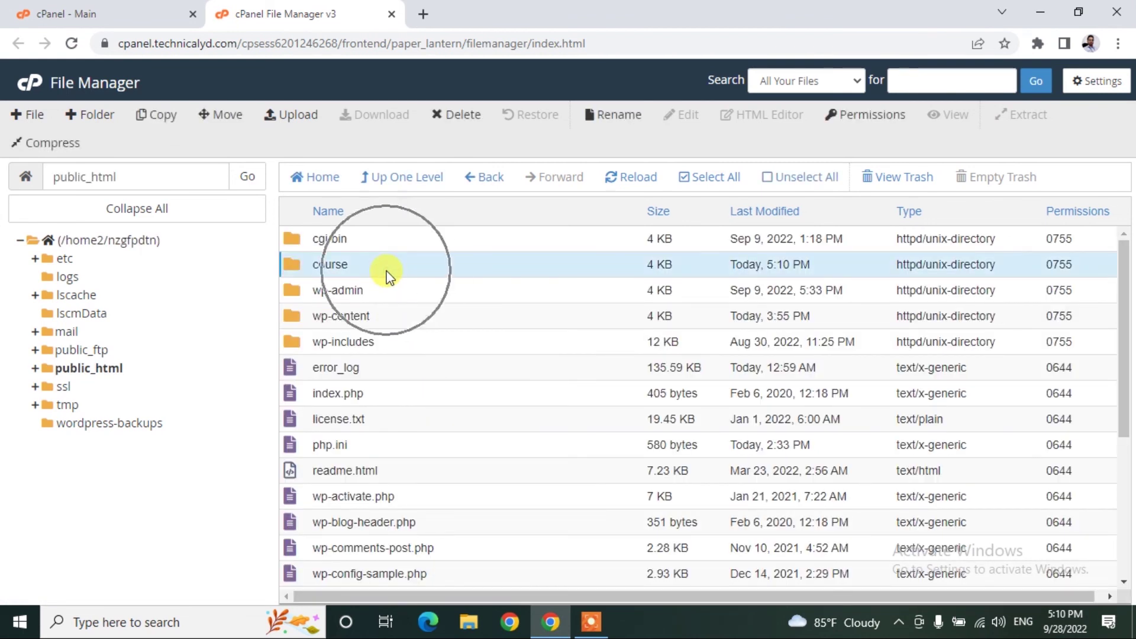
pyautogui.doubleClick(386, 274)
pyautogui.scroll(-2, 452, 342)
pyautogui.scroll(-2, 452, 341)
pyautogui.scroll(4, 459, 426)
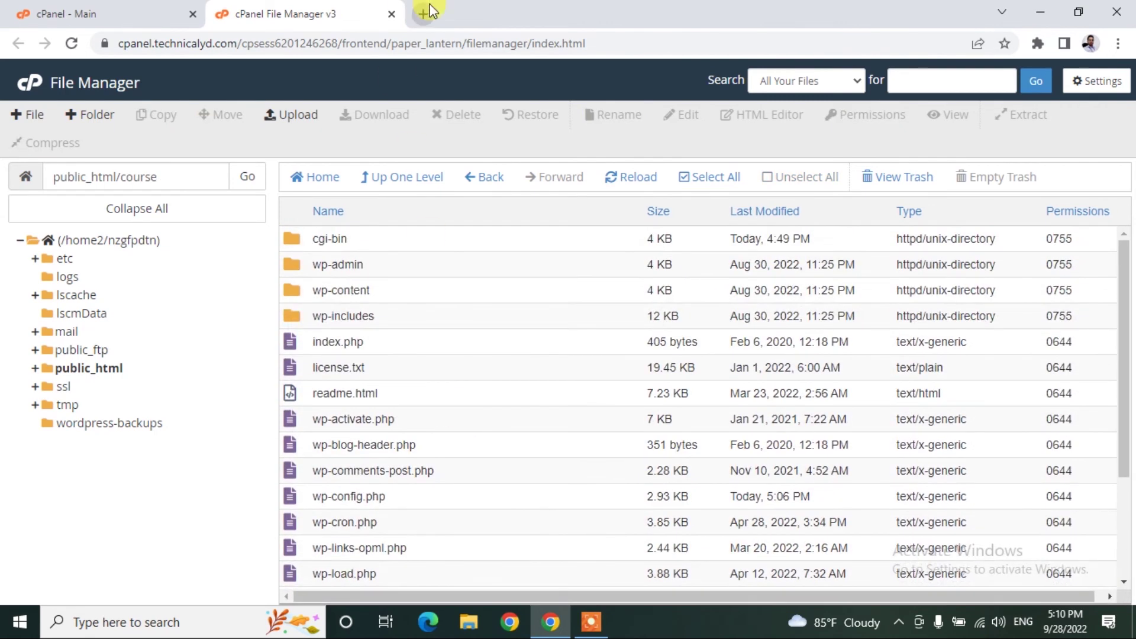
pyautogui.click(424, 13)
# Load course.technicalyd.com to reach the WordPress installer's language page.
pyautogui.write('course')
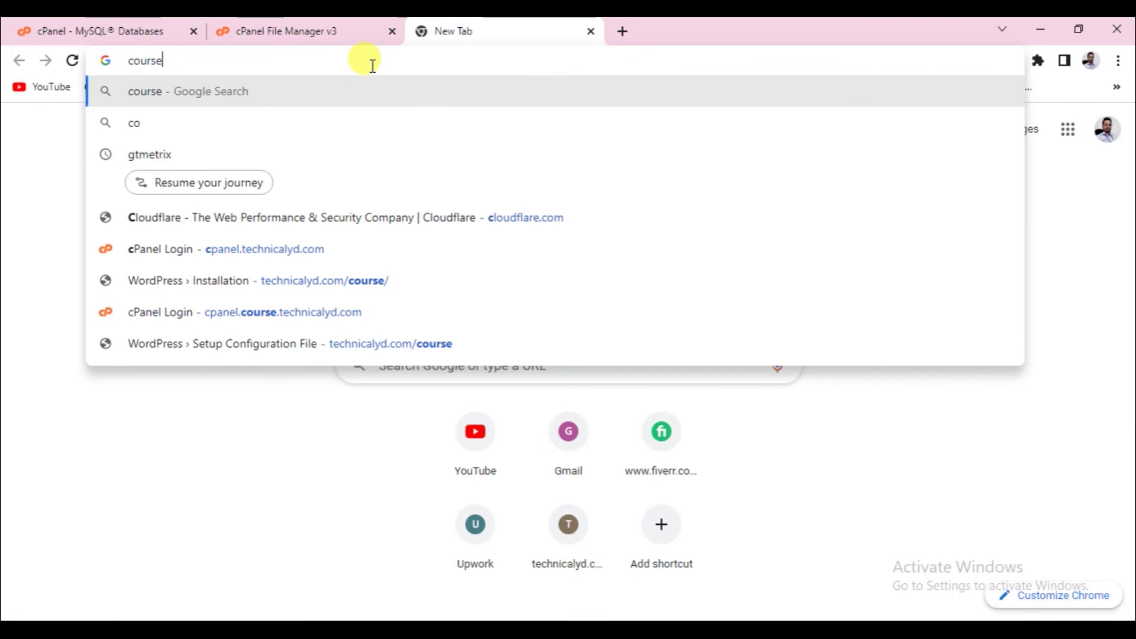
pyautogui.write('.techni')
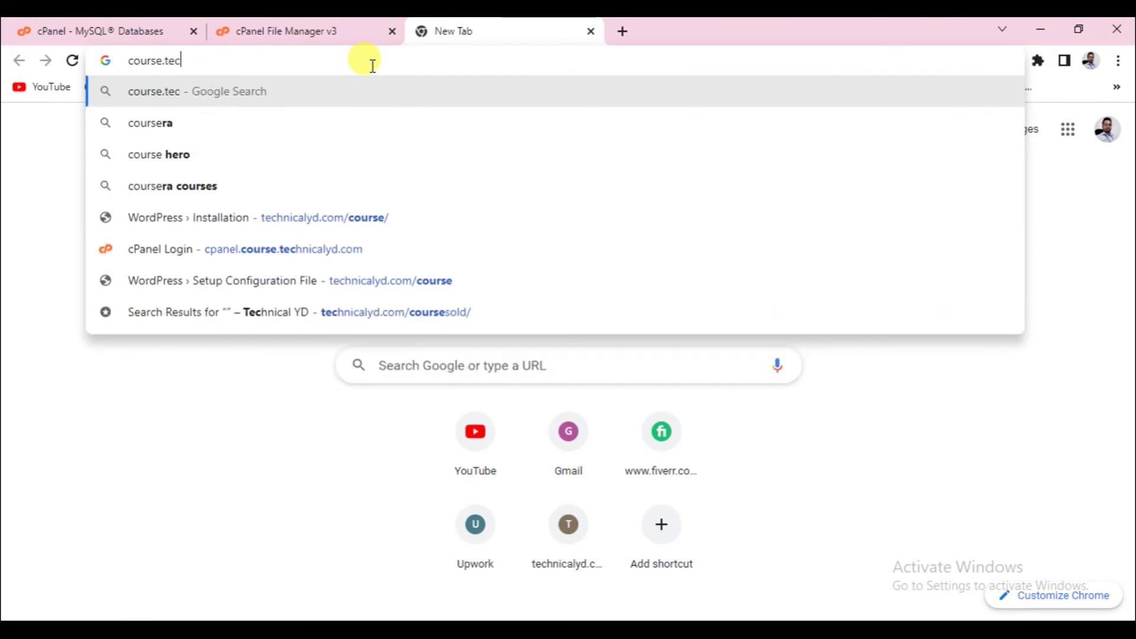
pyautogui.write('calyd.com')
pyautogui.press('Return')
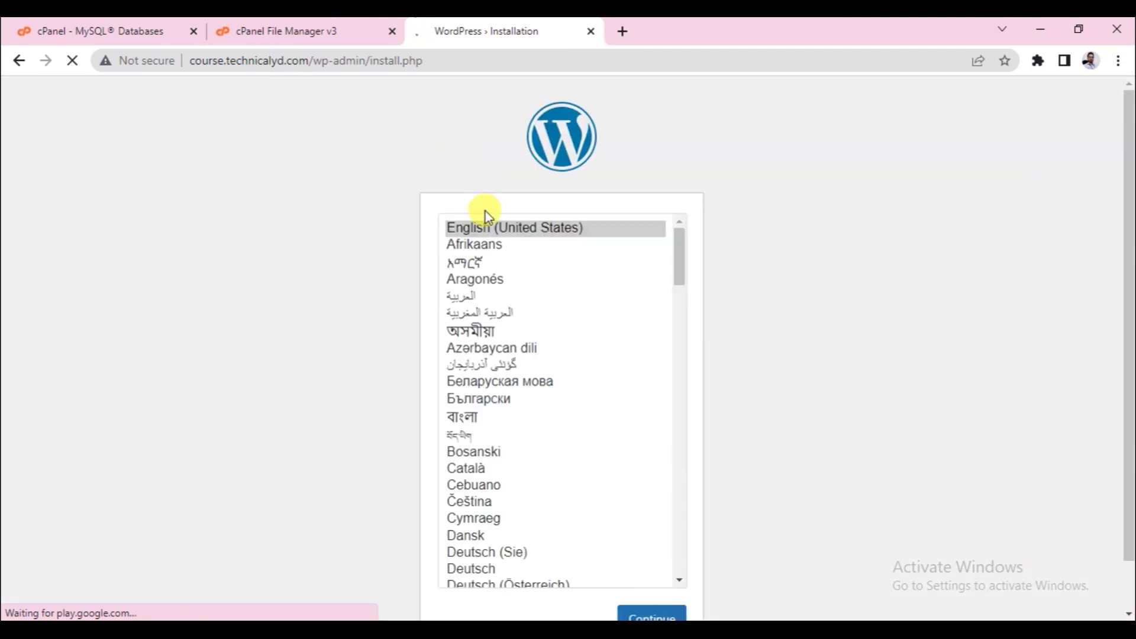
# Choose English (United States) as the WordPress install language and continue to the Welcome page.
pyautogui.click(490, 224)
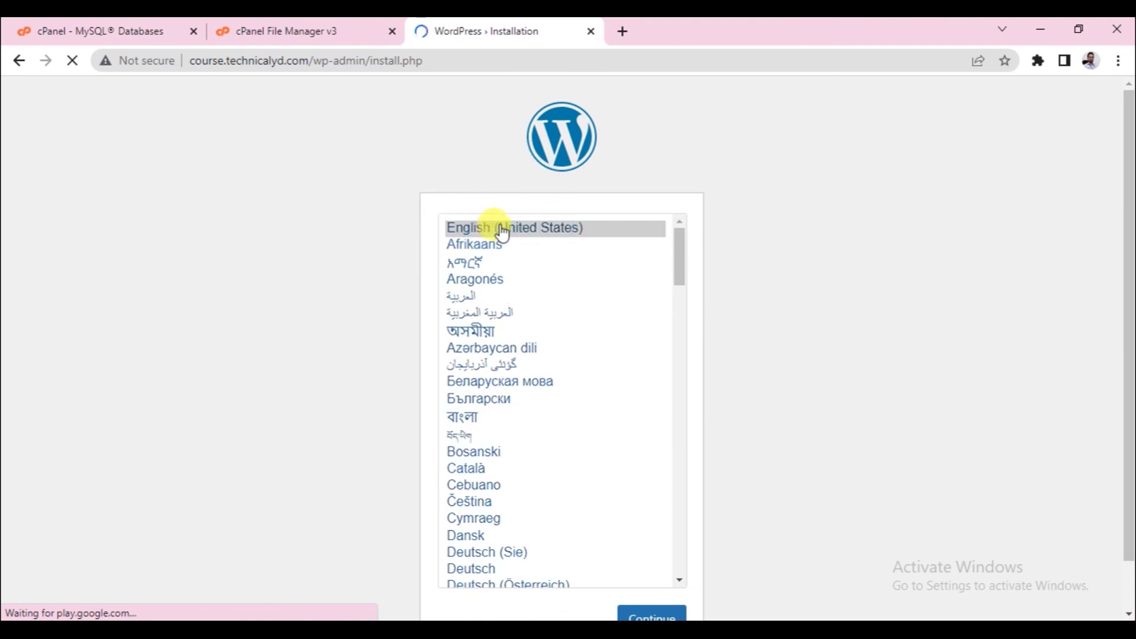
pyautogui.scroll(-1, 772, 449)
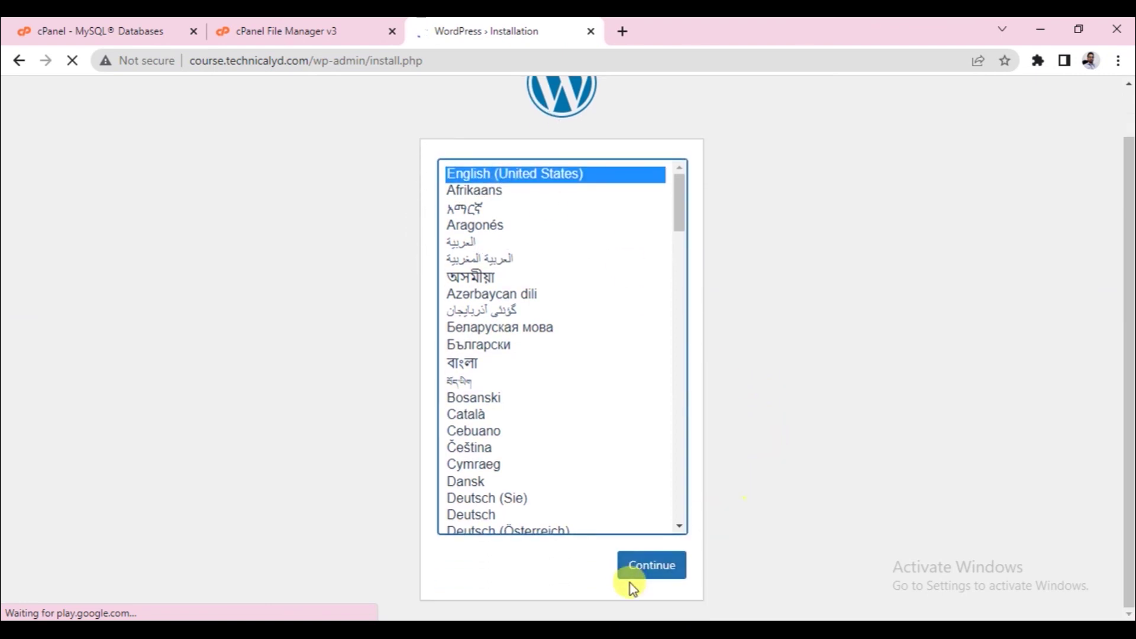
pyautogui.click(642, 569)
pyautogui.click(644, 576)
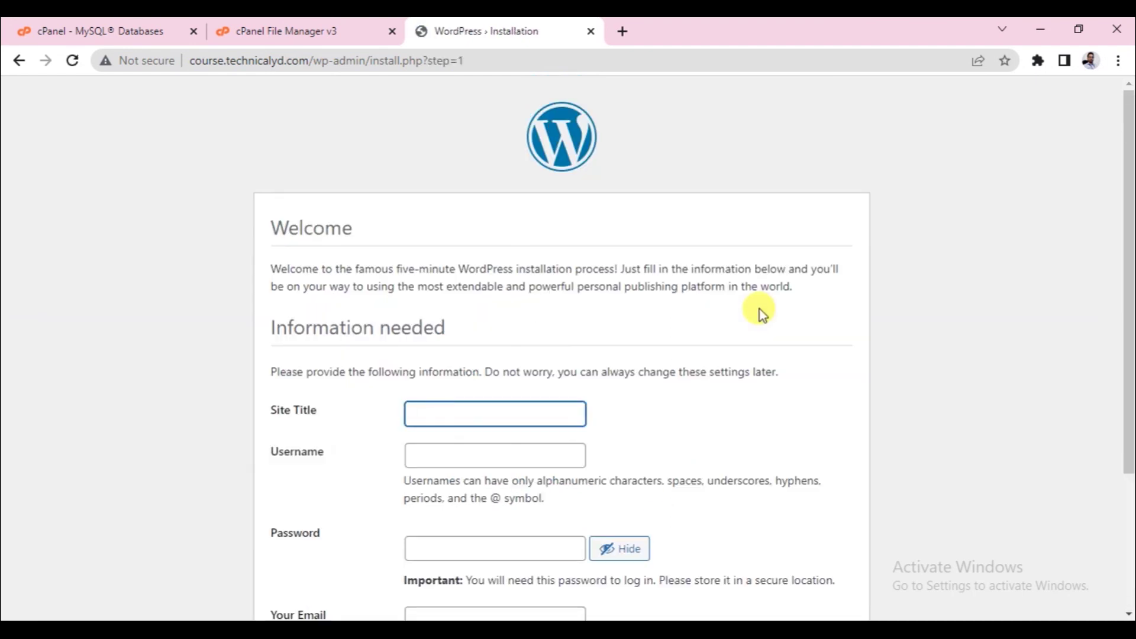
# Fill the Site Title with 'Technical YD' and the admin username from autofill.
pyautogui.scroll(-3, 680, 317)
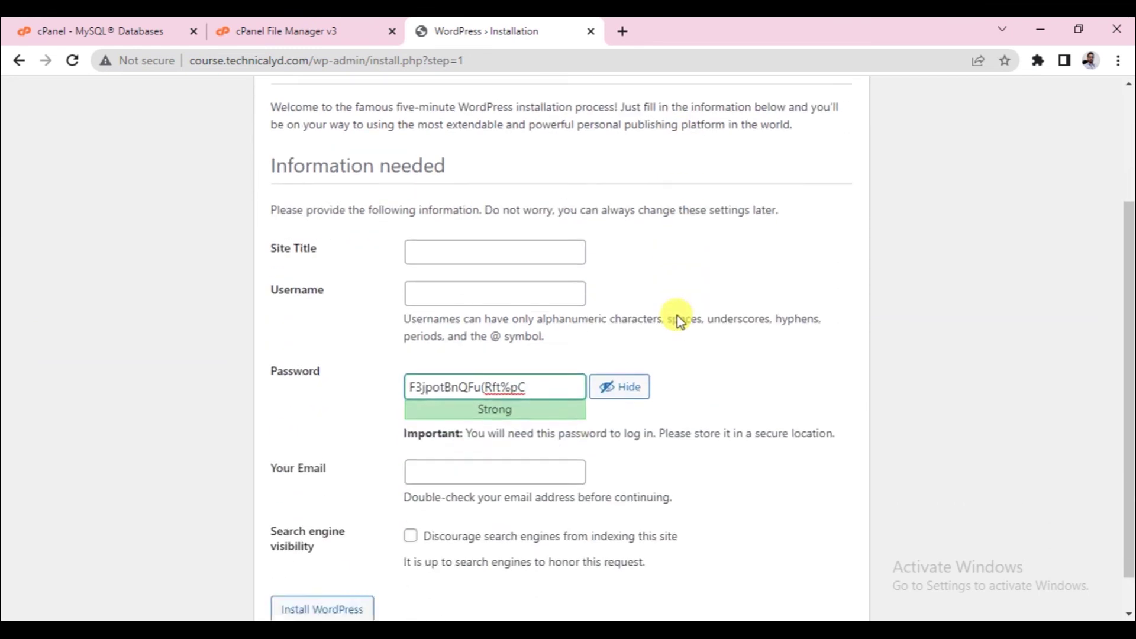
pyautogui.click(470, 214)
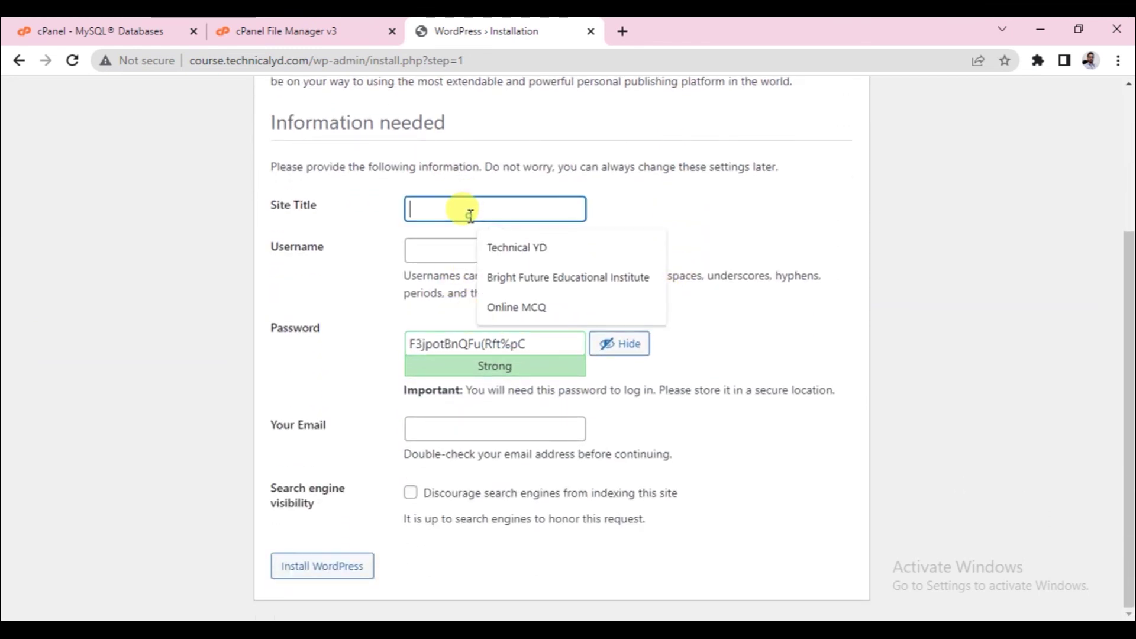
pyautogui.click(527, 250)
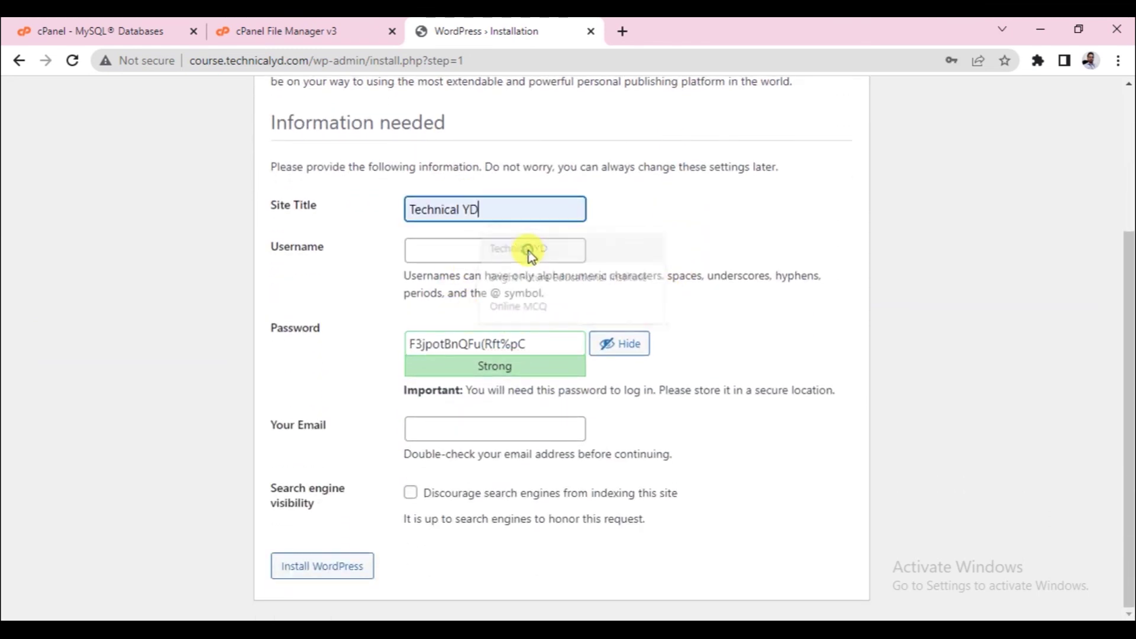
pyautogui.click(471, 253)
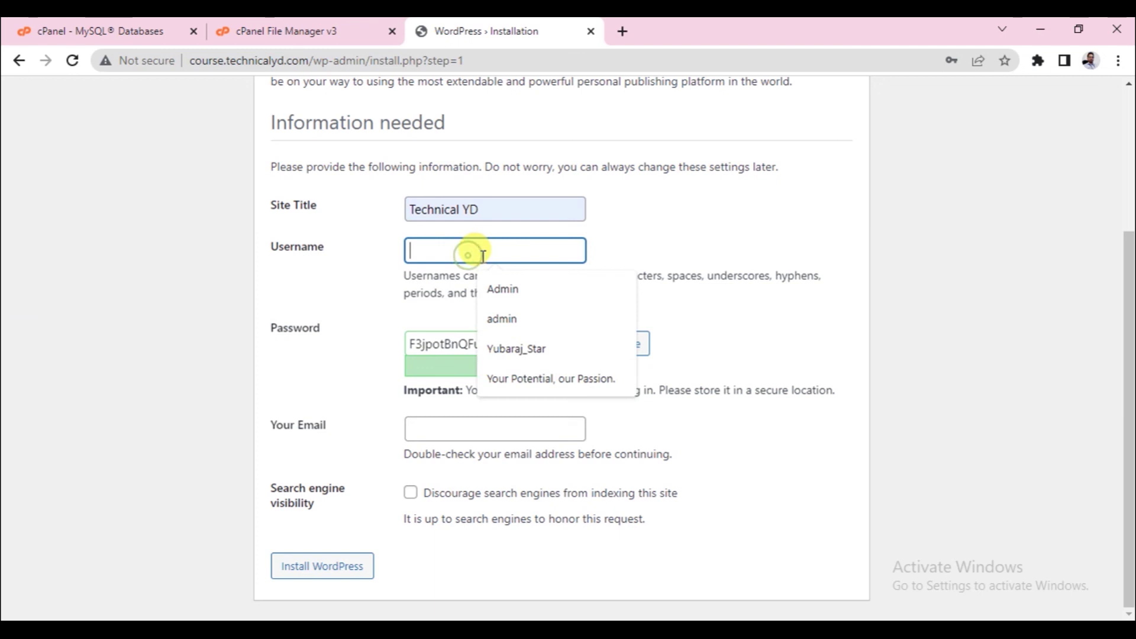
pyautogui.click(519, 352)
# Replace the generated password with a new one, add the suggested admin e-mail, and install WordPress.
pyautogui.moveTo(533, 343); pyautogui.dragTo(265, 348)
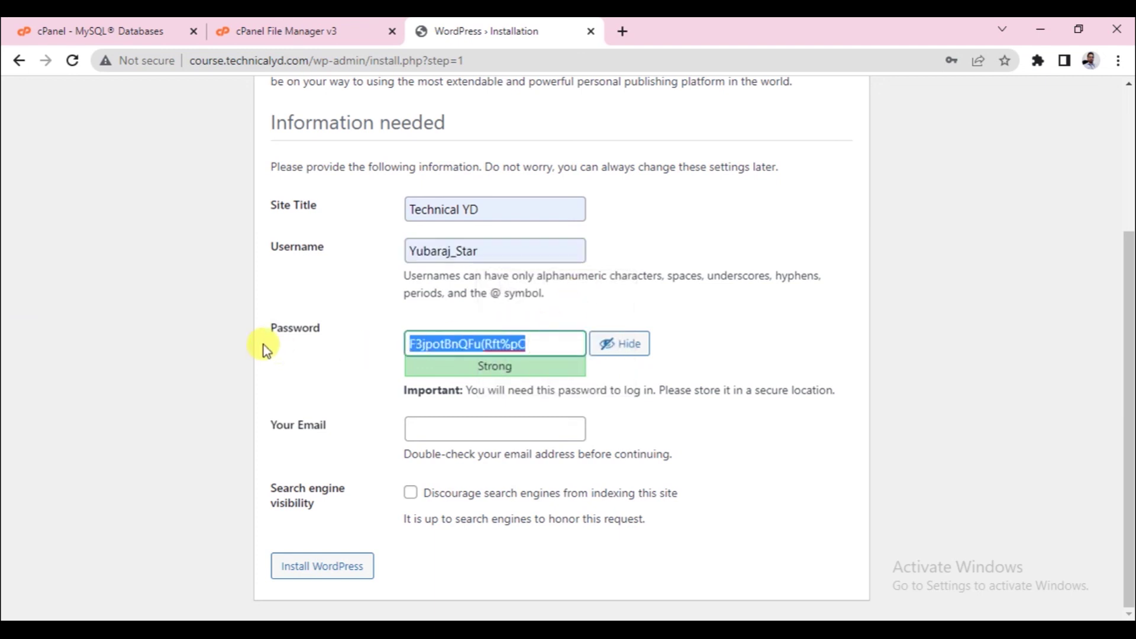
pyautogui.press('BackSpace')
pyautogui.write('1234567')
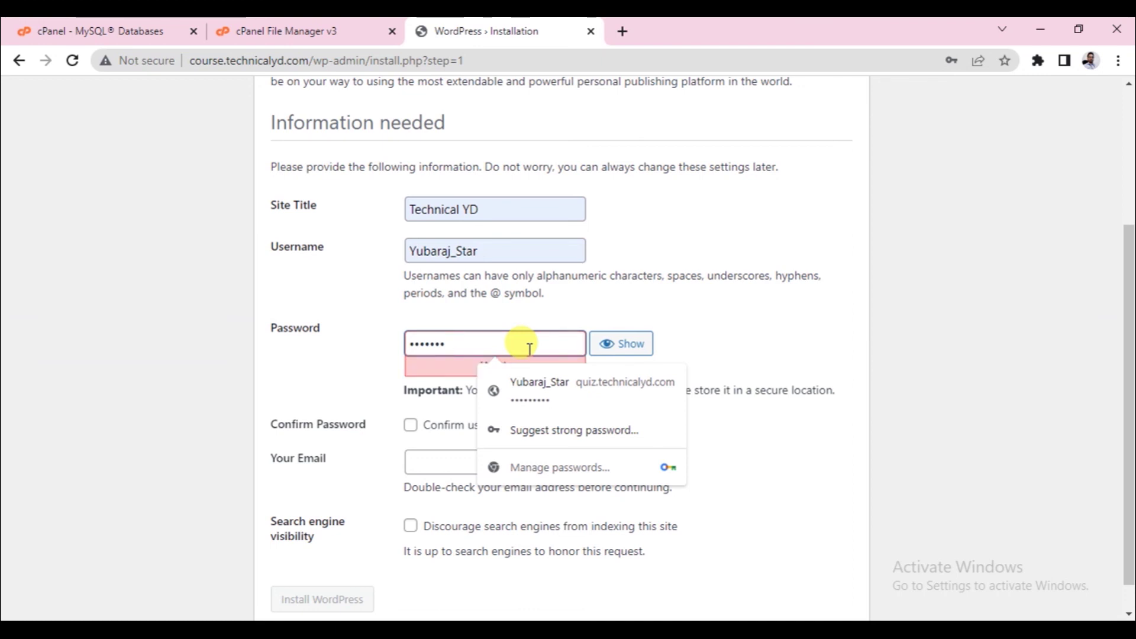
pyautogui.write('890')
pyautogui.click(317, 386)
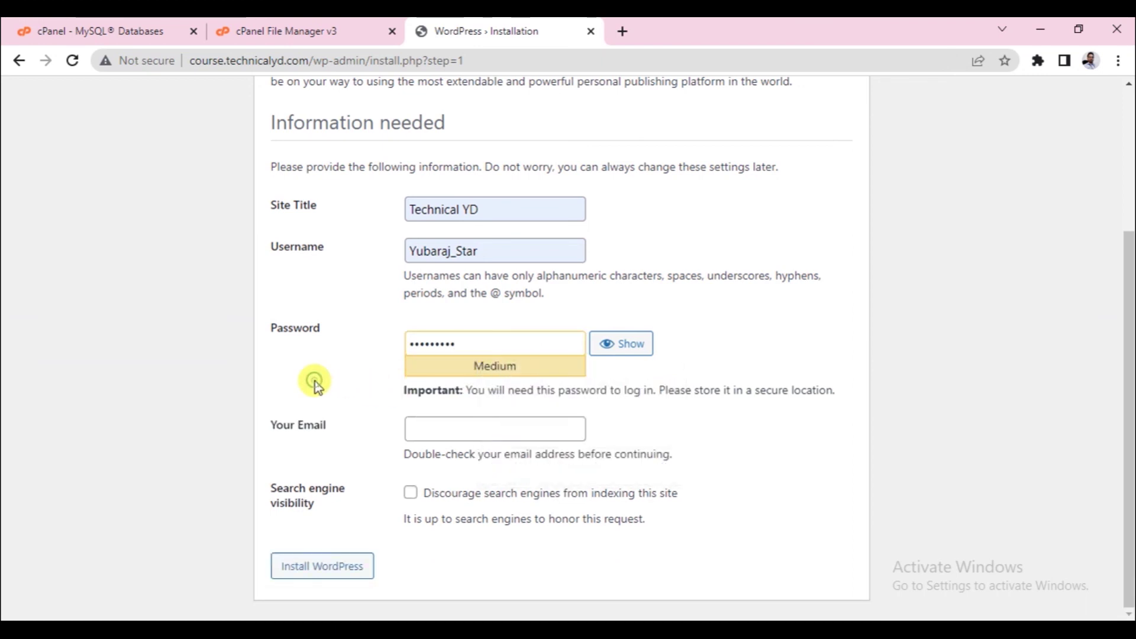
pyautogui.click(423, 429)
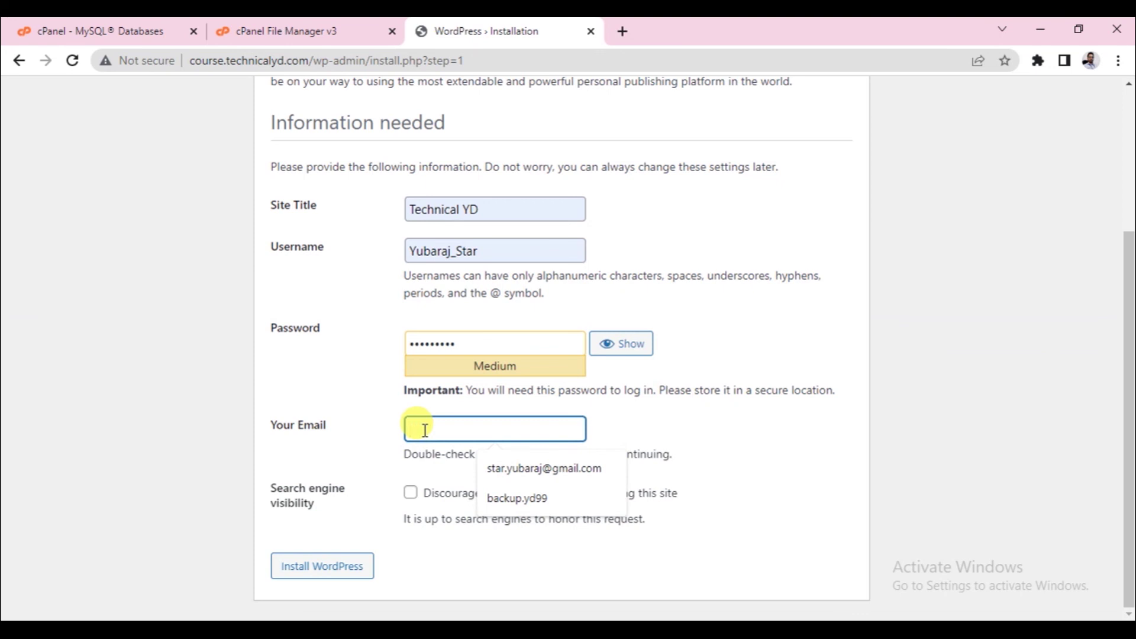
pyautogui.click(516, 470)
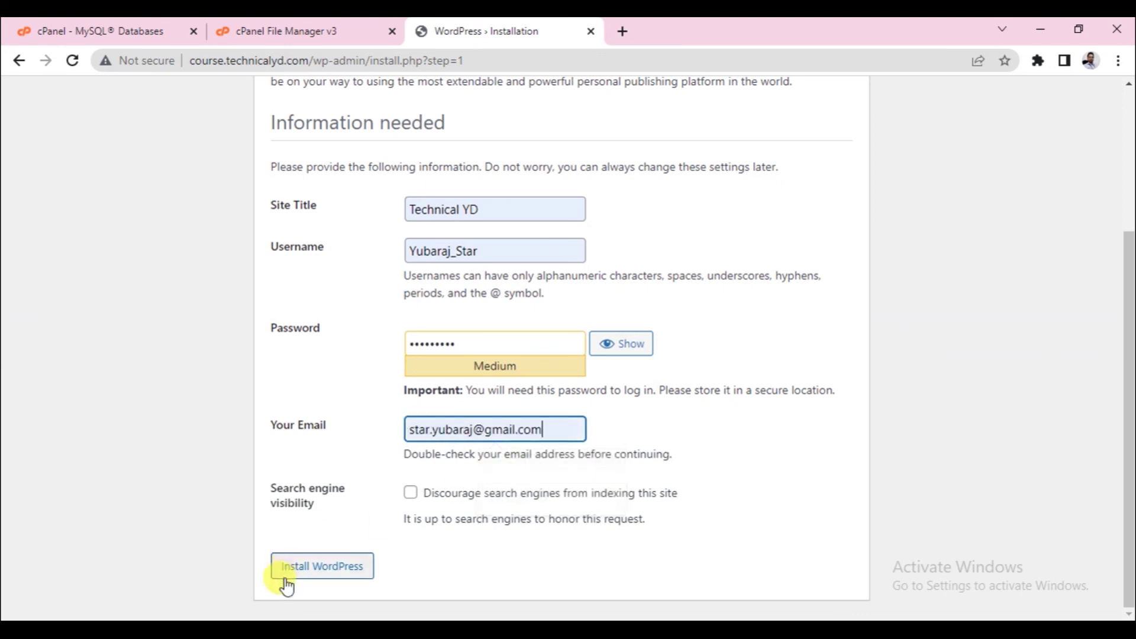
pyautogui.click(329, 570)
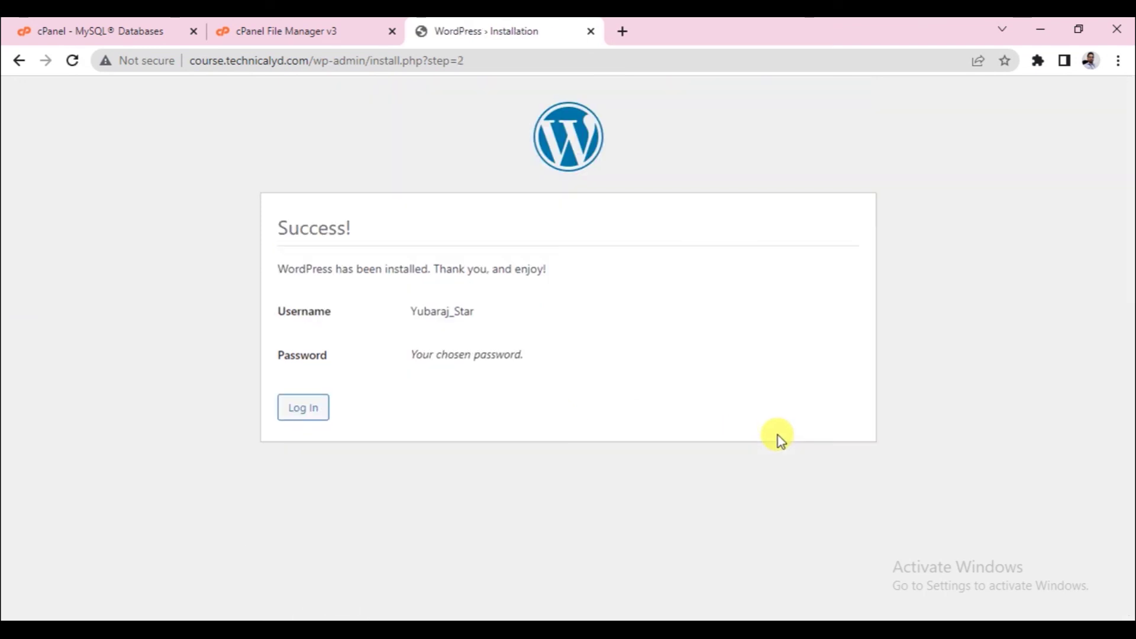
# Sign in with the saved admin login and Remember Me ticked, then view the live Technical YD site.
pyautogui.click(318, 434)
pyautogui.click(305, 407)
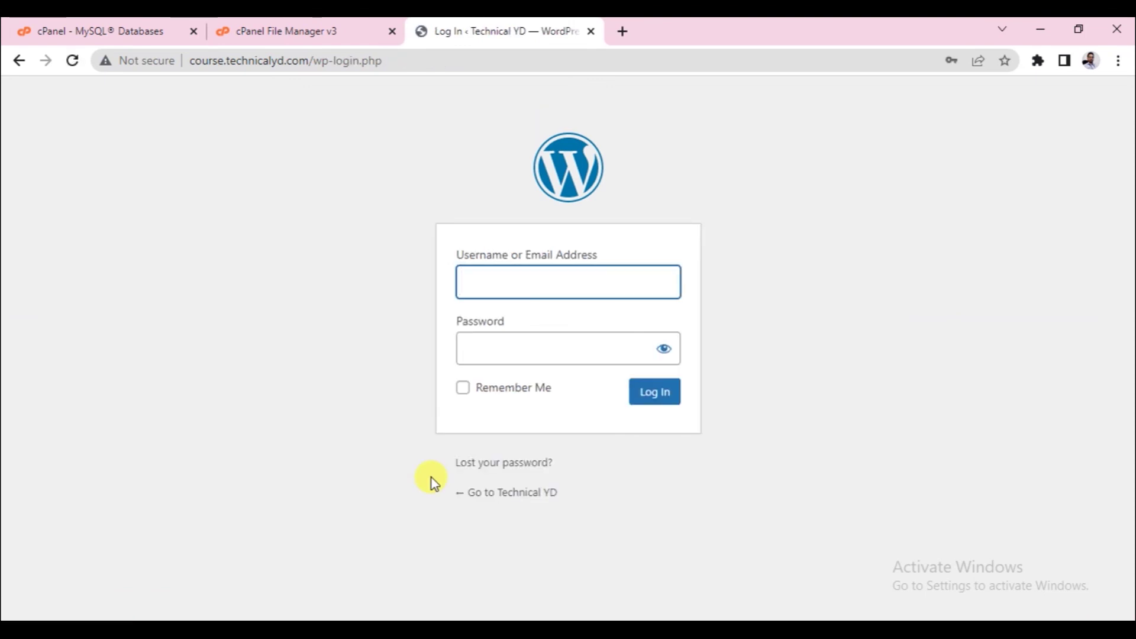
pyautogui.write('Yubaraj_Star')
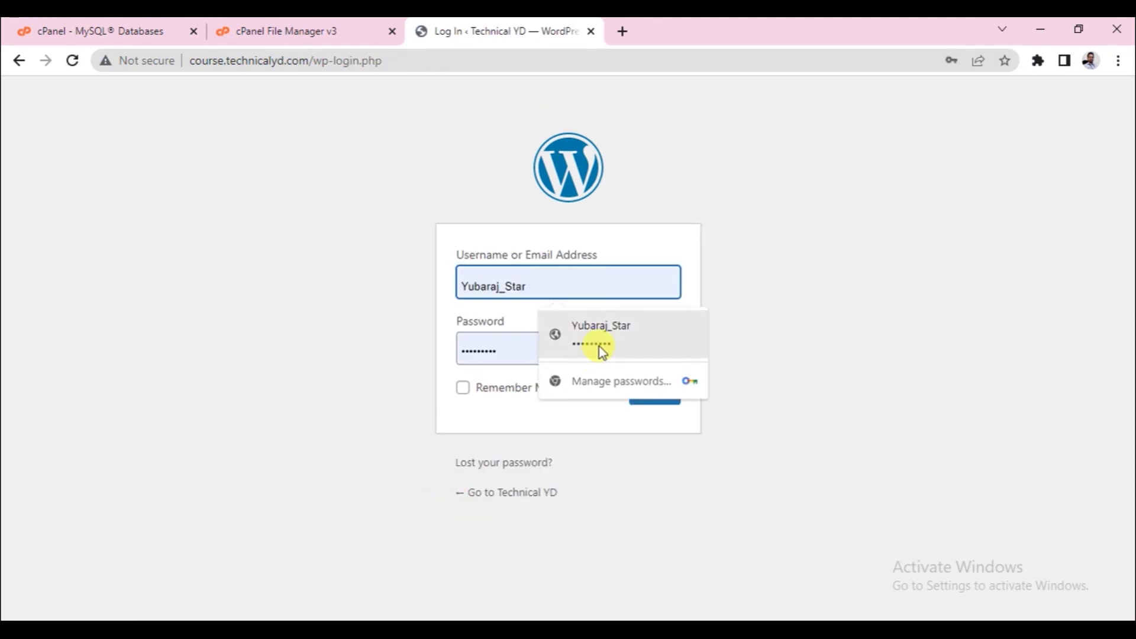
pyautogui.click(601, 340)
pyautogui.click(534, 386)
pyautogui.click(651, 393)
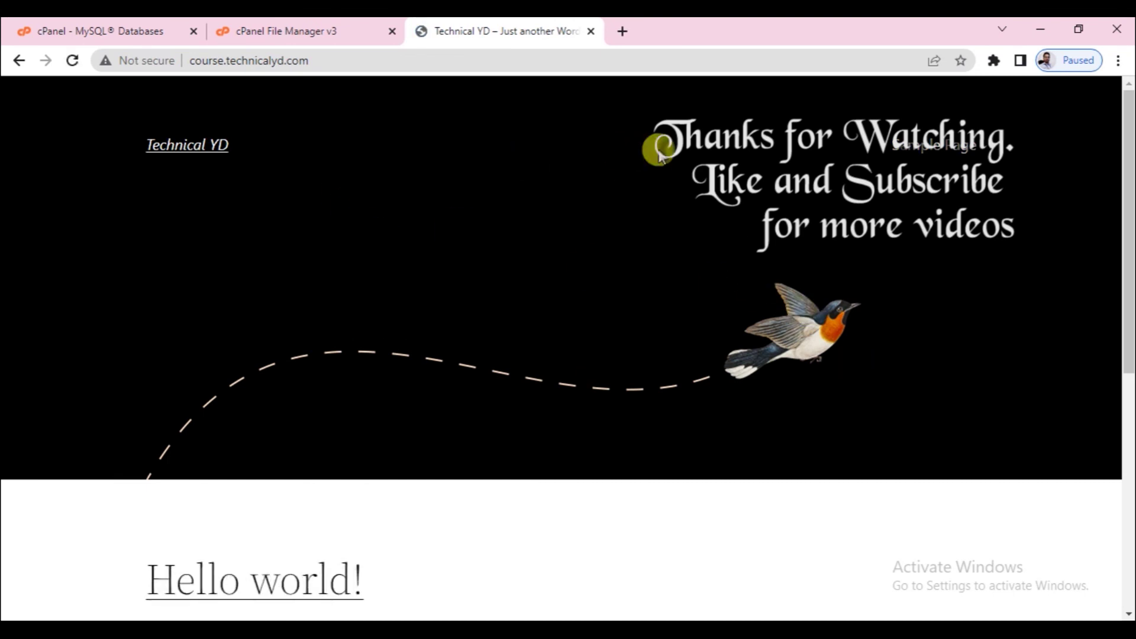
pyautogui.click(308, 73)
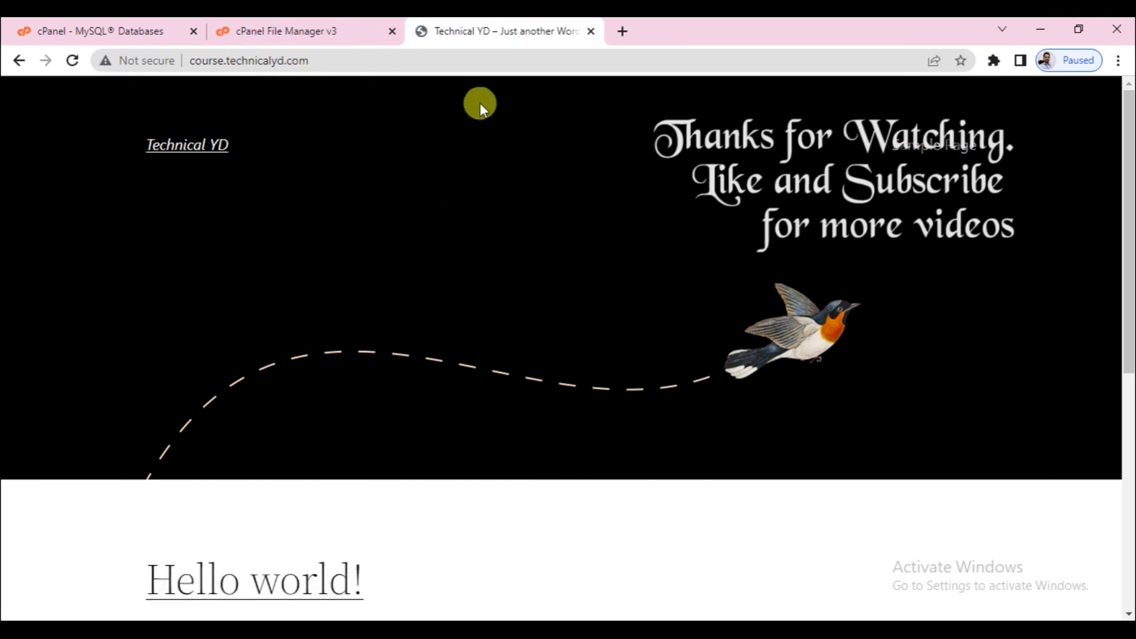